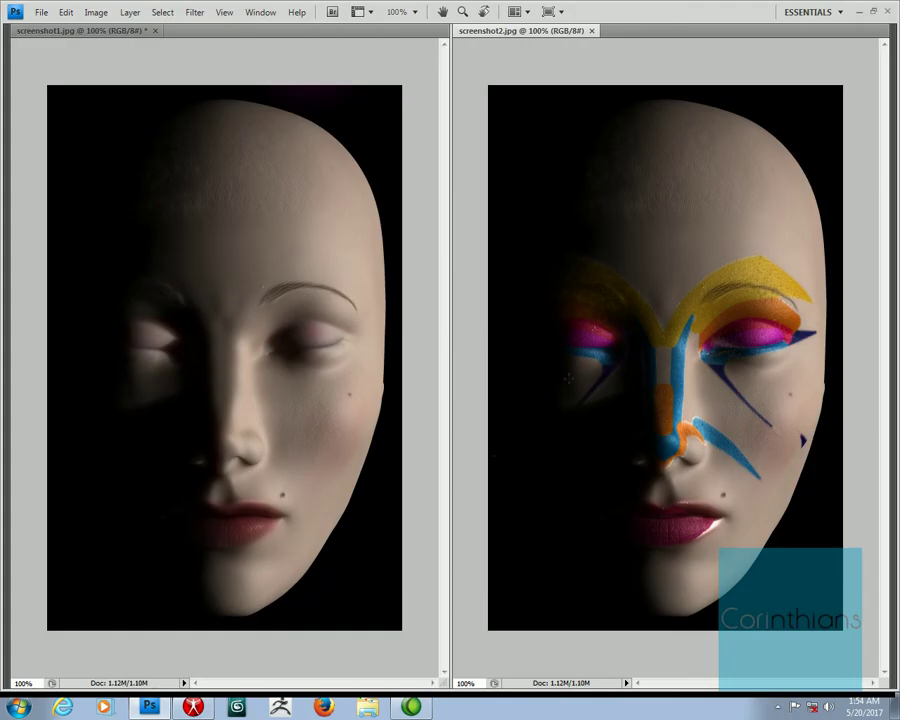
pyautogui.press('f')
pyautogui.press('f')
pyautogui.press('f')
# Step: Open the mu mask and mu images together from the V4 FX Demo folder
pyautogui.click(40, 12)
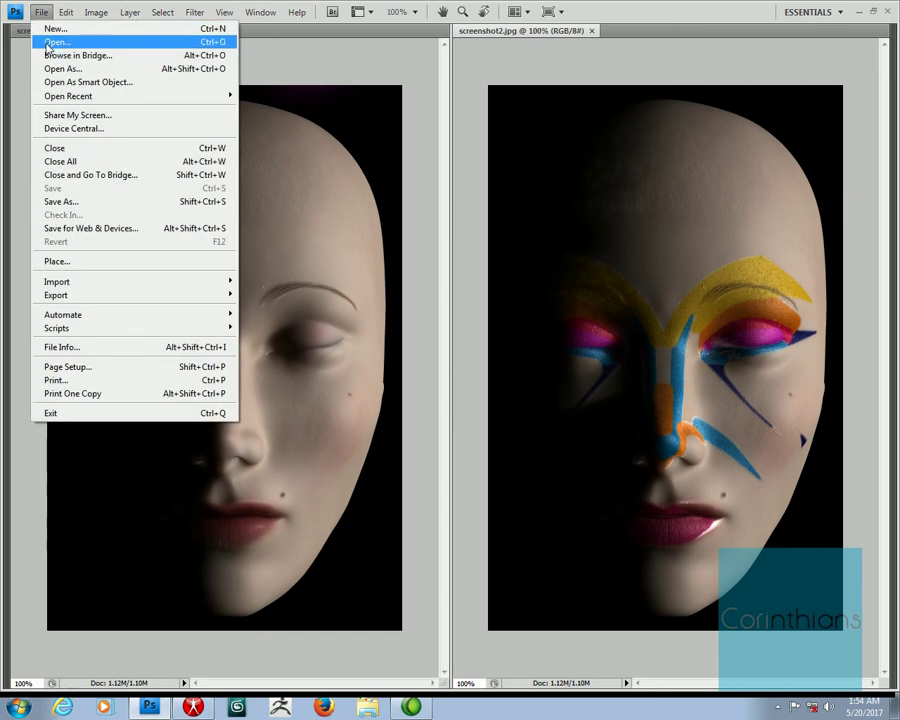
pyautogui.click(46, 47)
pyautogui.click(572, 218)
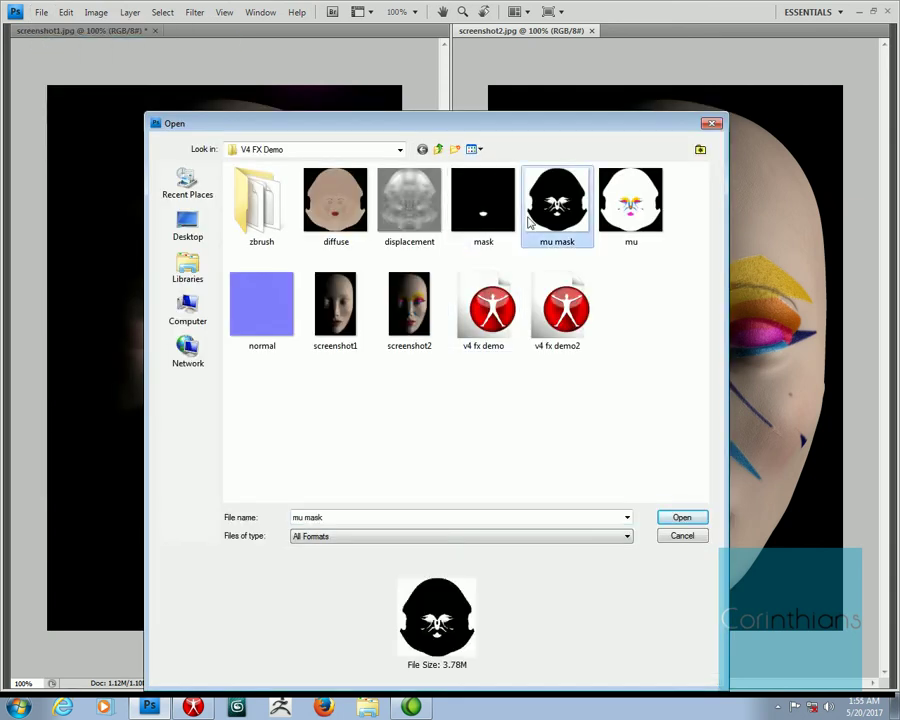
pyautogui.keyDown('ctrl'); pyautogui.click(632, 200); pyautogui.keyUp('ctrl')
pyautogui.click(680, 517)
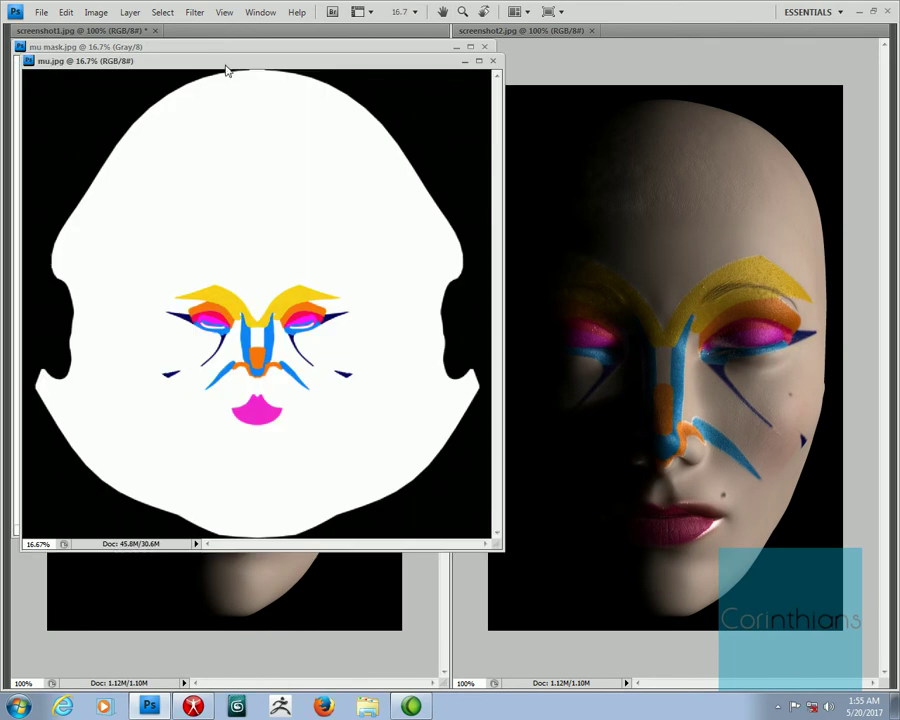
# Step: Arrange the mu mask and mu windows beside each other to compare the makeup mask with the colour map
pyautogui.moveTo(222, 66); pyautogui.dragTo(636, 104)
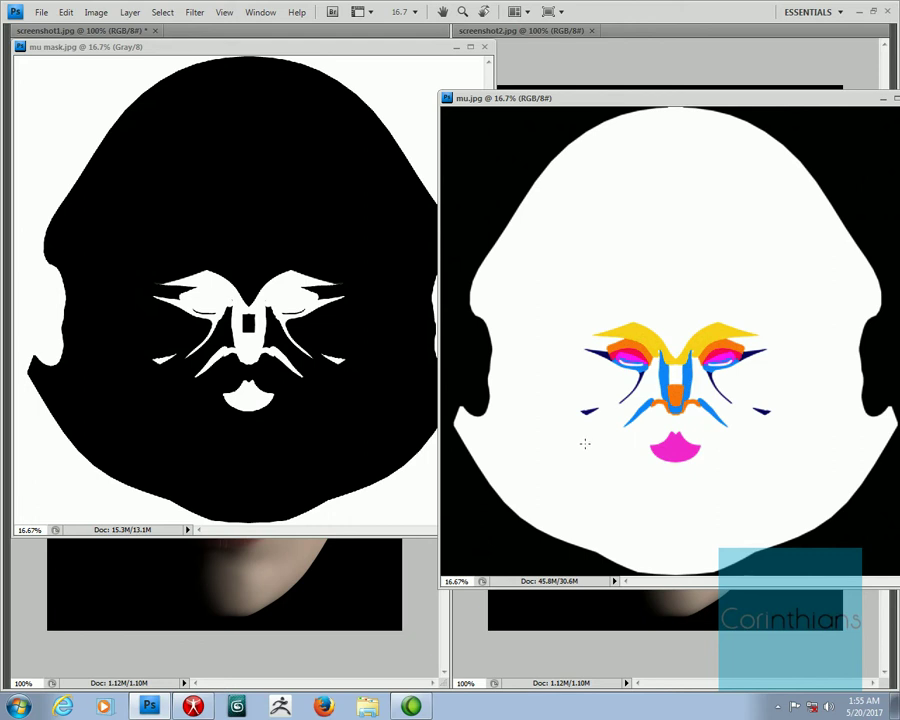
pyautogui.click(216, 52)
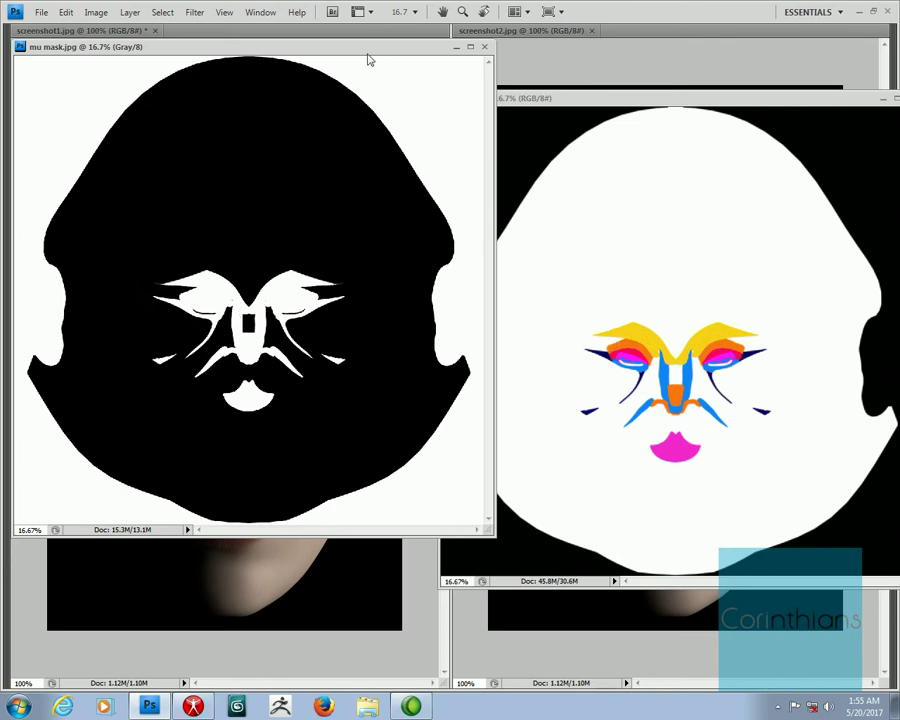
pyautogui.moveTo(368, 52); pyautogui.dragTo(364, 115)
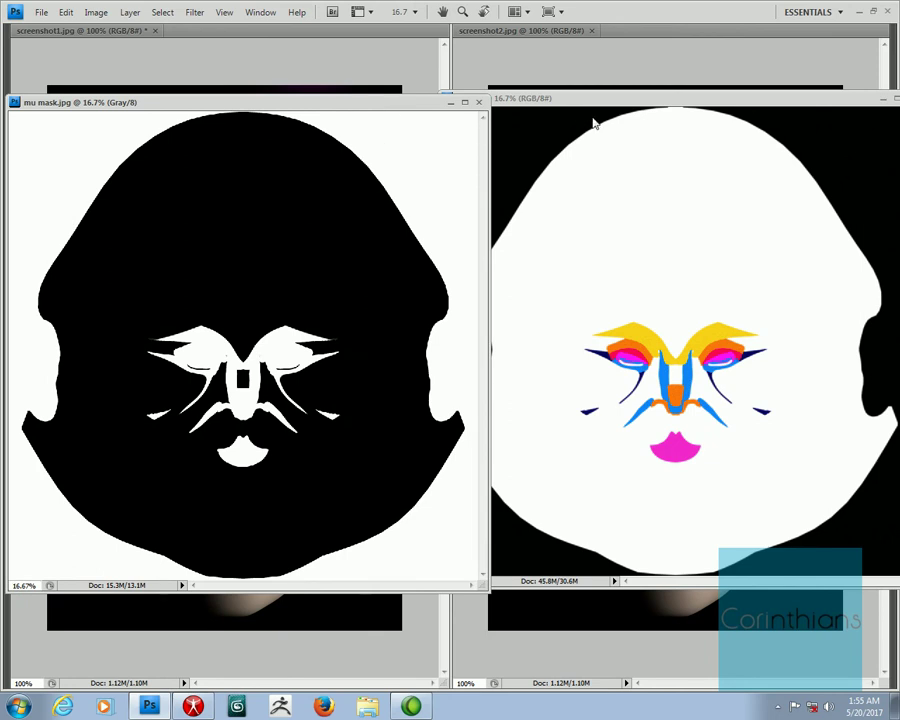
pyautogui.moveTo(586, 96); pyautogui.dragTo(500, 242)
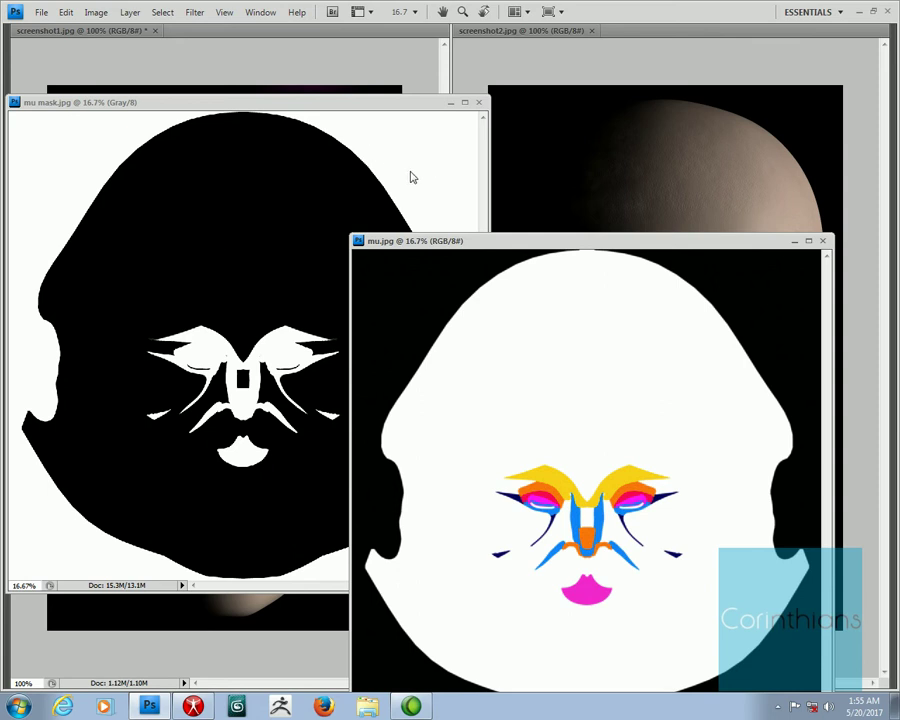
# Step: Close the mu mask, mu, screenshot1 and screenshot2 images, discarding the changes to screenshot1
pyautogui.click(479, 102)
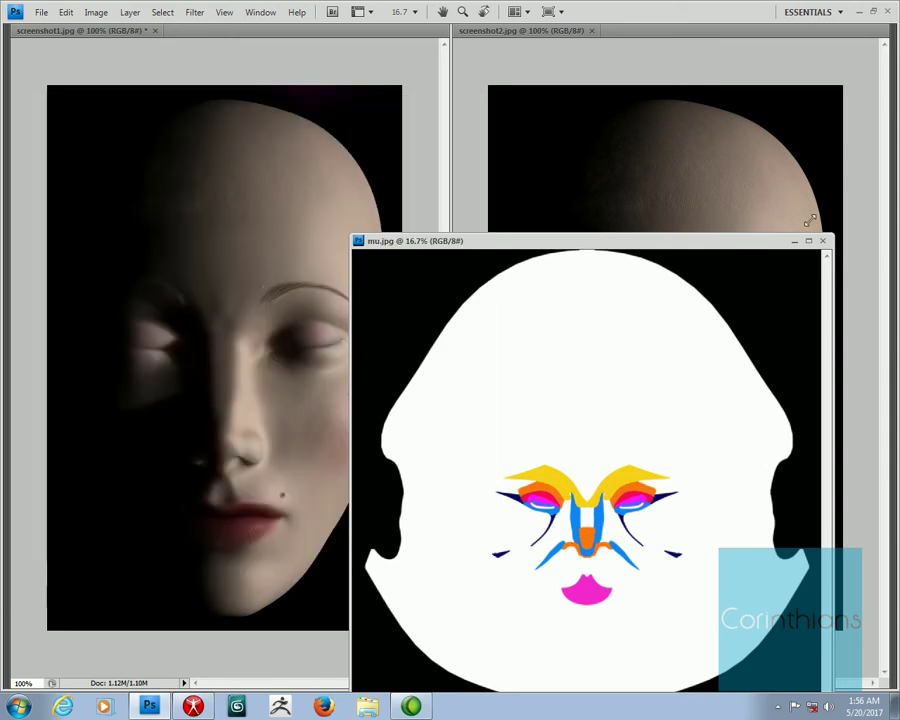
pyautogui.click(582, 176)
pyautogui.click(334, 96)
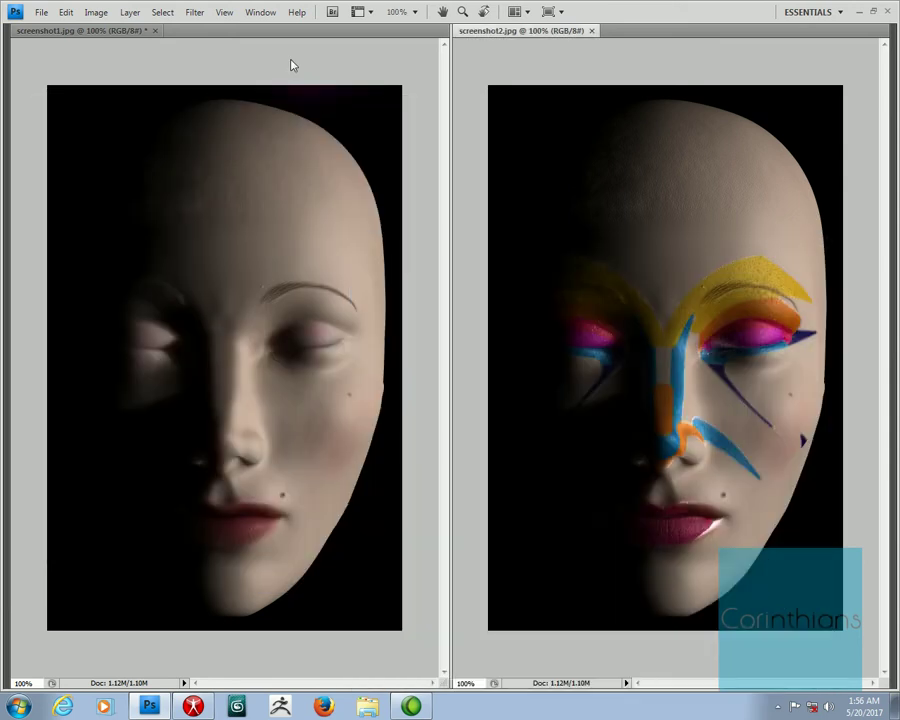
pyautogui.click(155, 31)
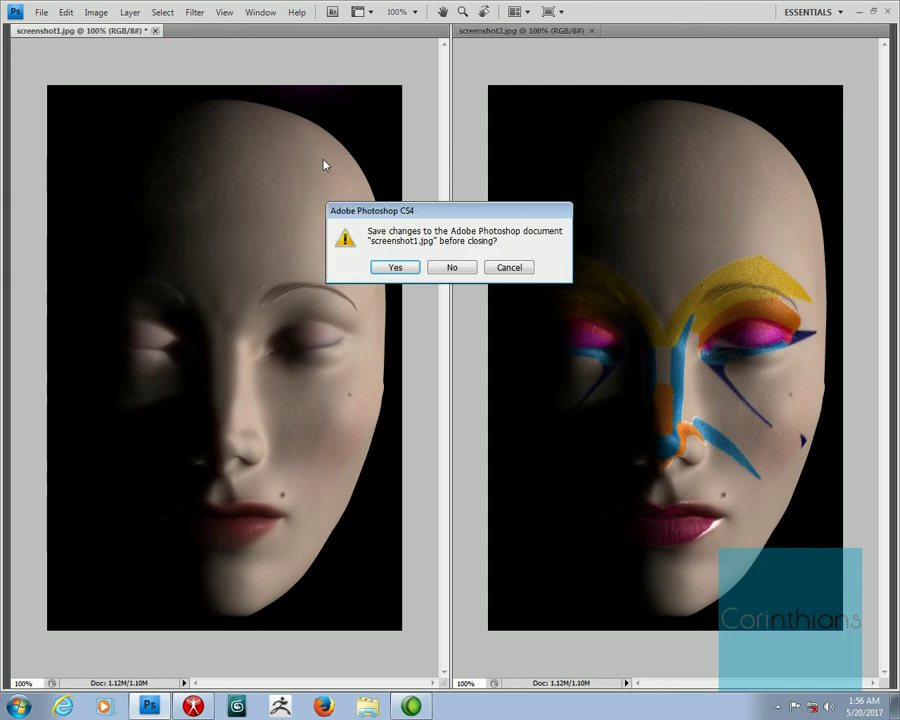
pyautogui.click(451, 268)
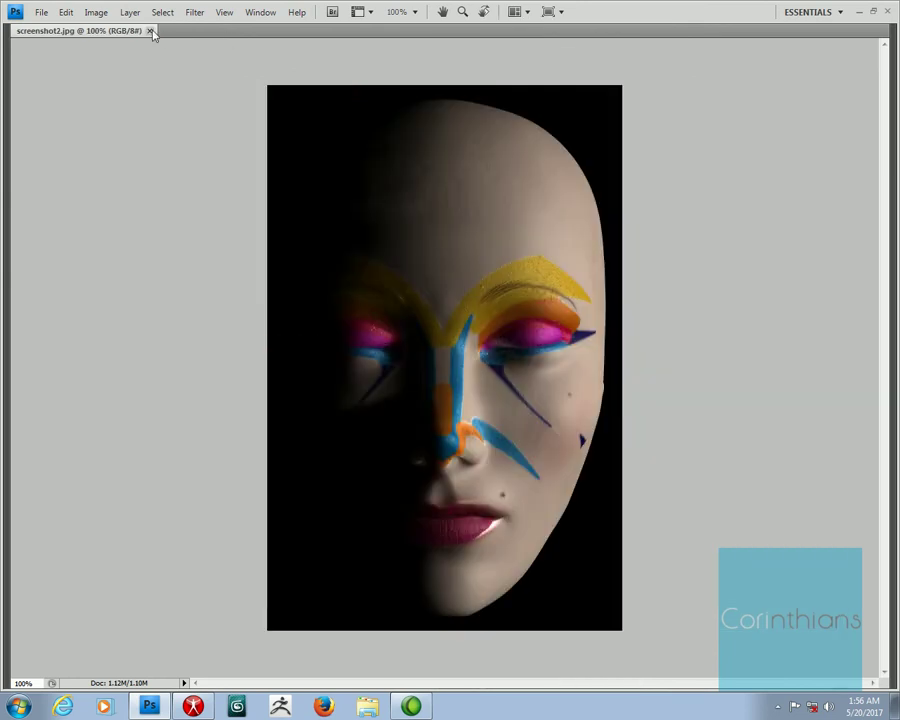
pyautogui.click(150, 31)
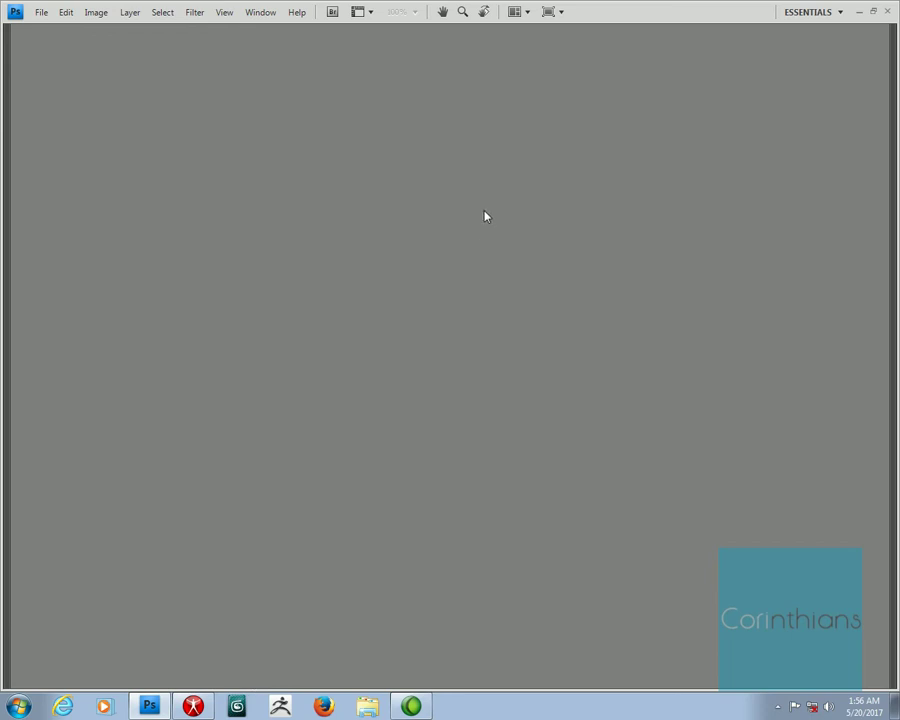
# Step: Switch to Poser and wipe between the two face renders to compare them with and without makeup
pyautogui.click(193, 706)
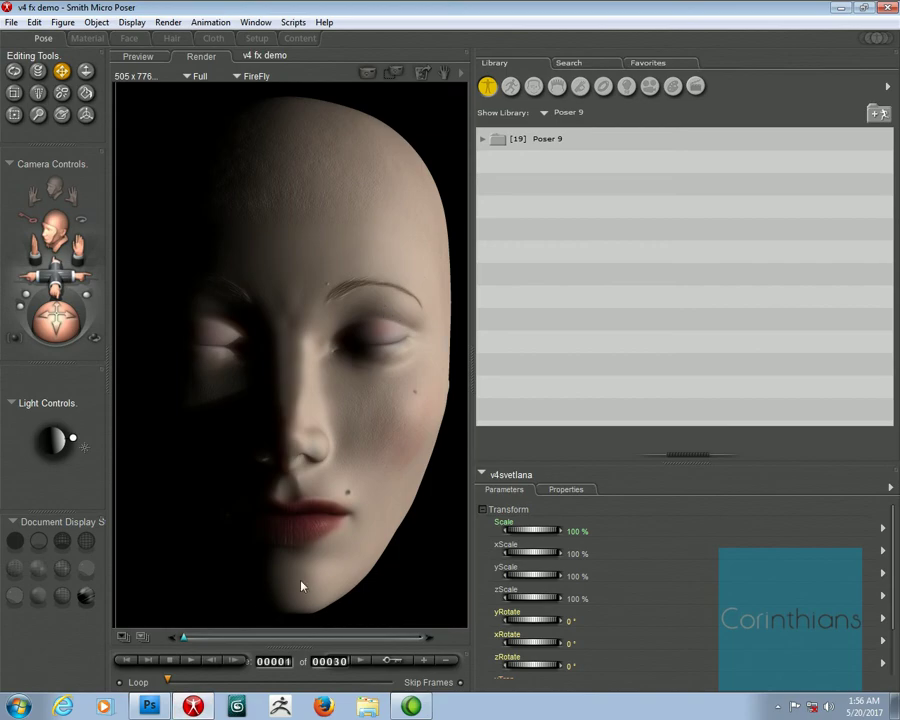
pyautogui.moveTo(177, 637); pyautogui.dragTo(422, 637)
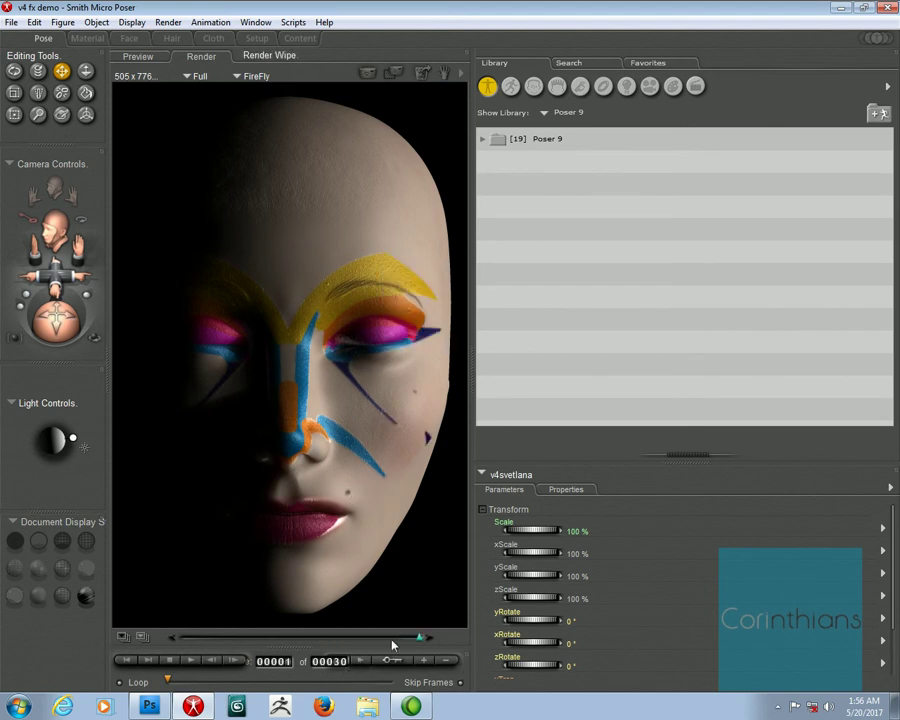
pyautogui.moveTo(420, 637); pyautogui.dragTo(150, 637)
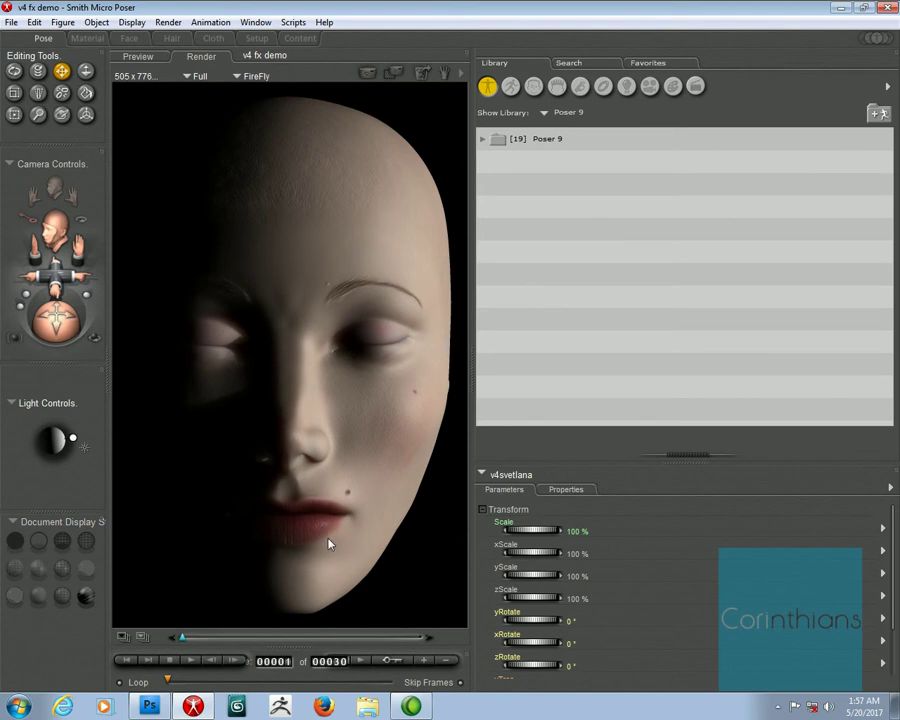
# Step: Switch to Photoshop, reopen mu mask.jpg and magnify it to 50% to examine the edges of the makeup shapes
pyautogui.click(150, 707)
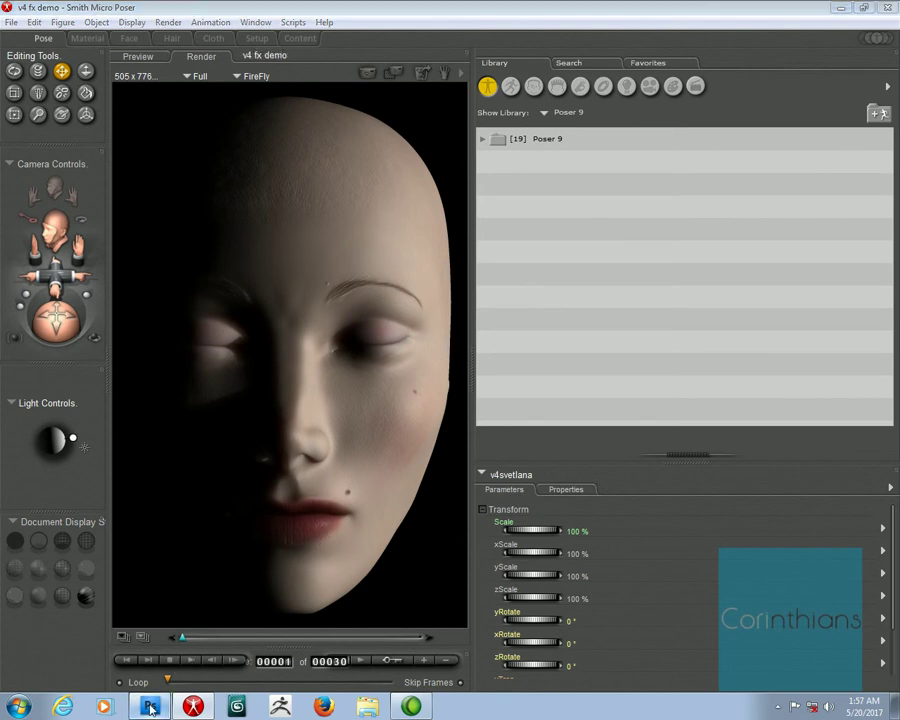
pyautogui.click(41, 12)
pyautogui.moveTo(146, 97)
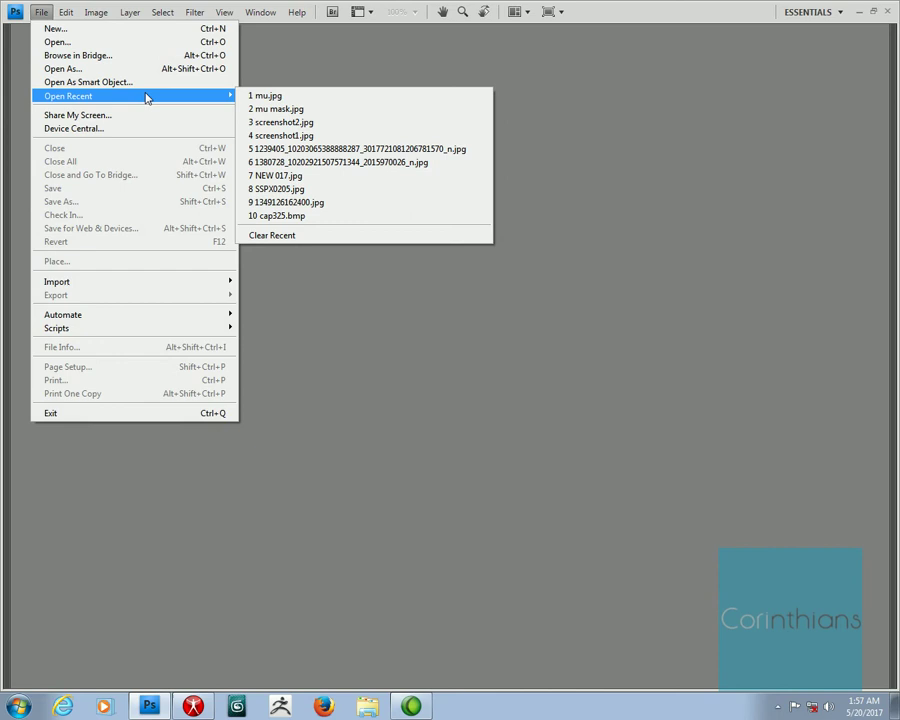
pyautogui.click(275, 110)
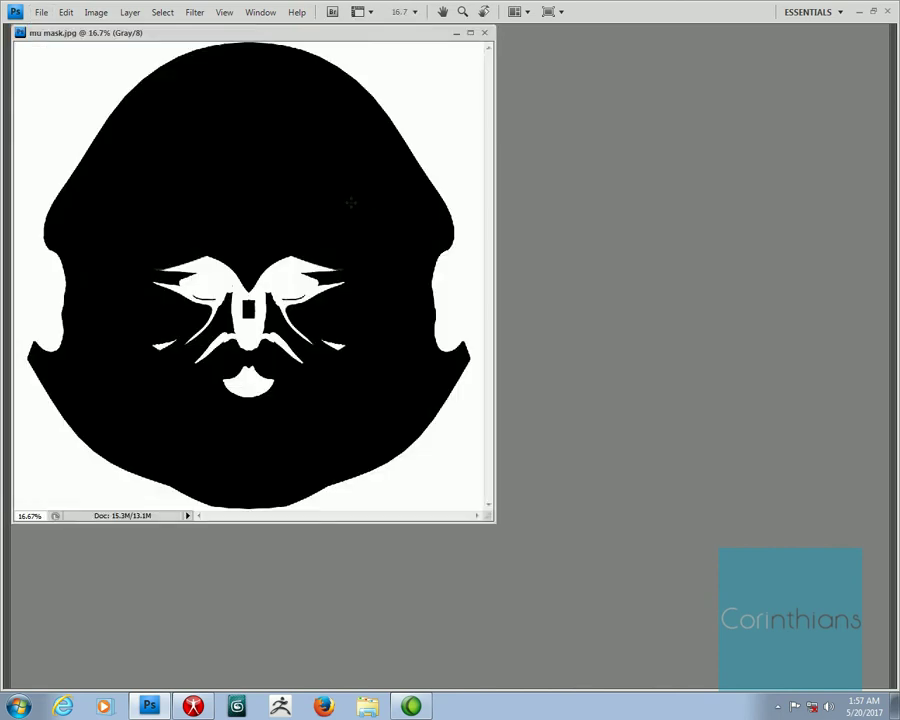
pyautogui.hotkey('ctrl', '+')
pyautogui.hotkey('ctrl', '+')
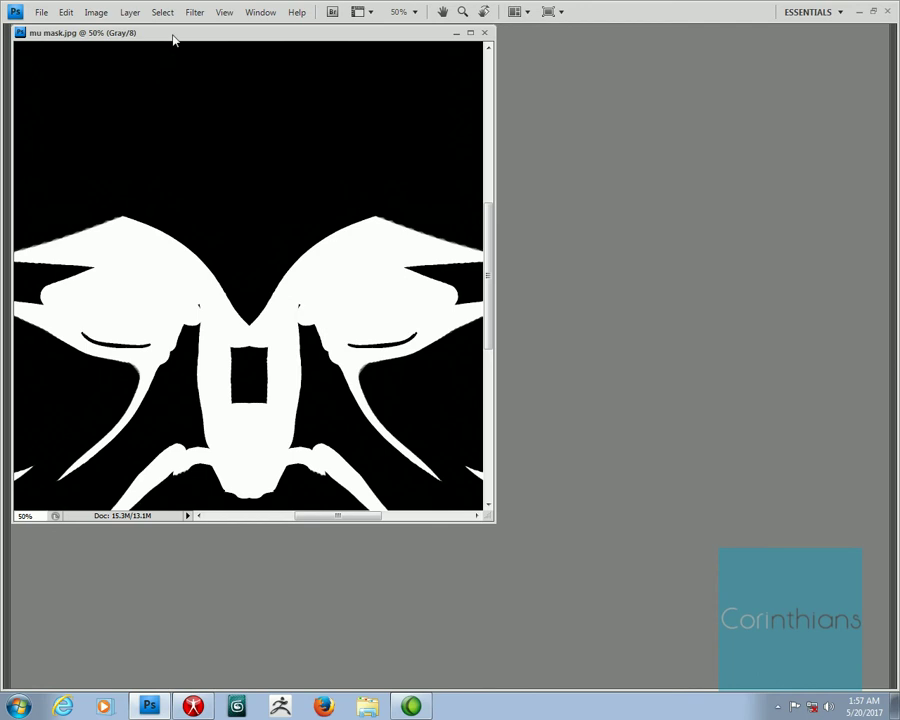
# Step: Open mask.jpg from the V4 FX Demo folder and magnify the lip shape to 66.7% to examine its edges
pyautogui.click(41, 12)
pyautogui.click(55, 42)
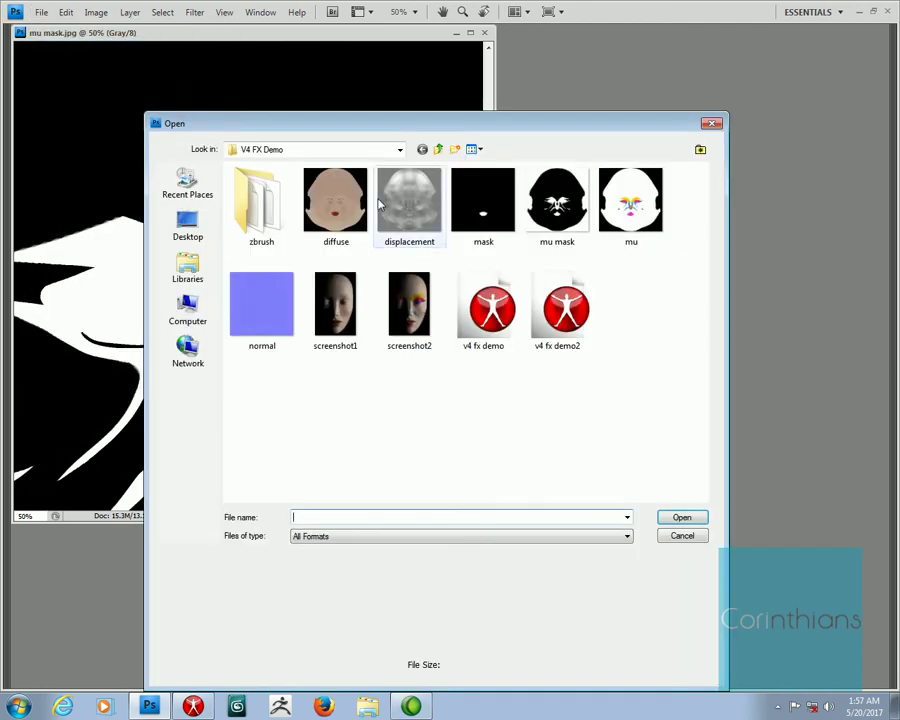
pyautogui.doubleClick(482, 195)
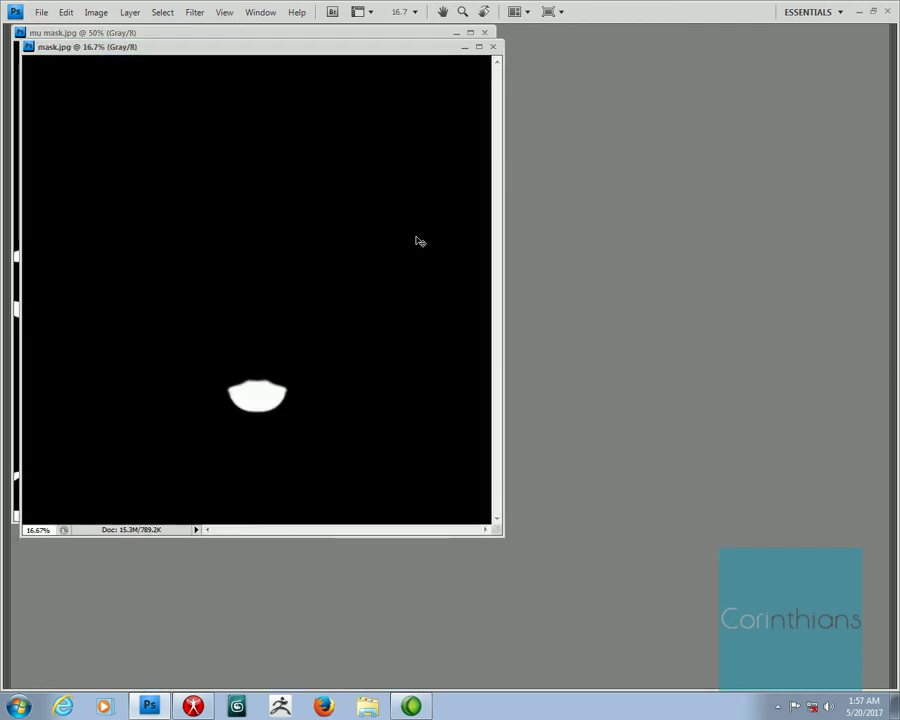
pyautogui.hotkey('ctrl', '+')
pyautogui.hotkey('ctrl', '+')
pyautogui.hotkey('ctrl', '+')
pyautogui.hotkey('ctrl', '+')
pyautogui.moveTo(297, 442); pyautogui.dragTo(326, 186)
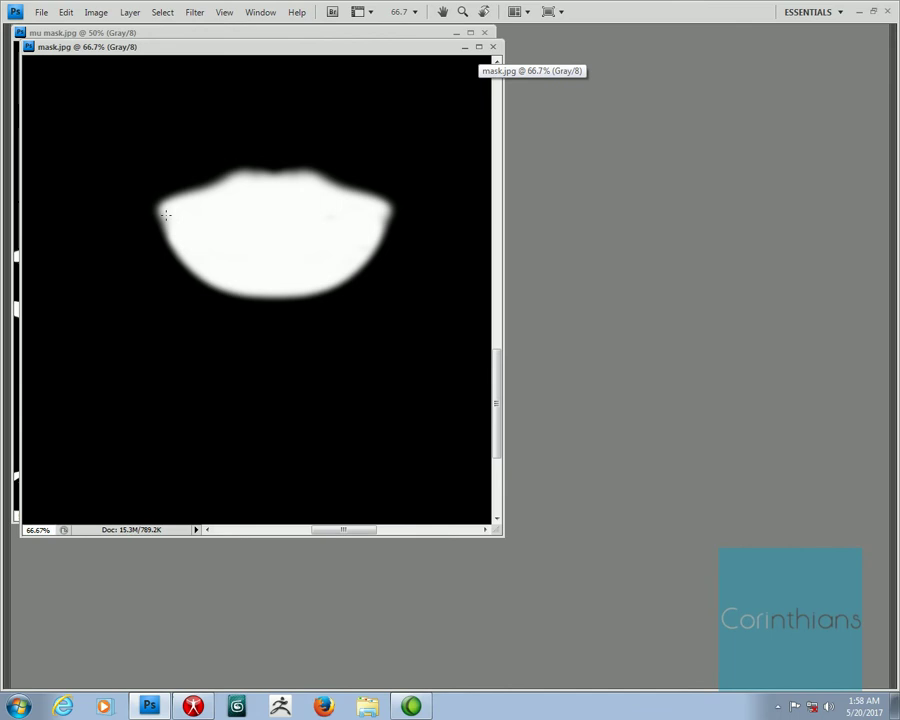
# Step: Close mask.jpg and mu mask.jpg and switch to Poser
pyautogui.click(492, 47)
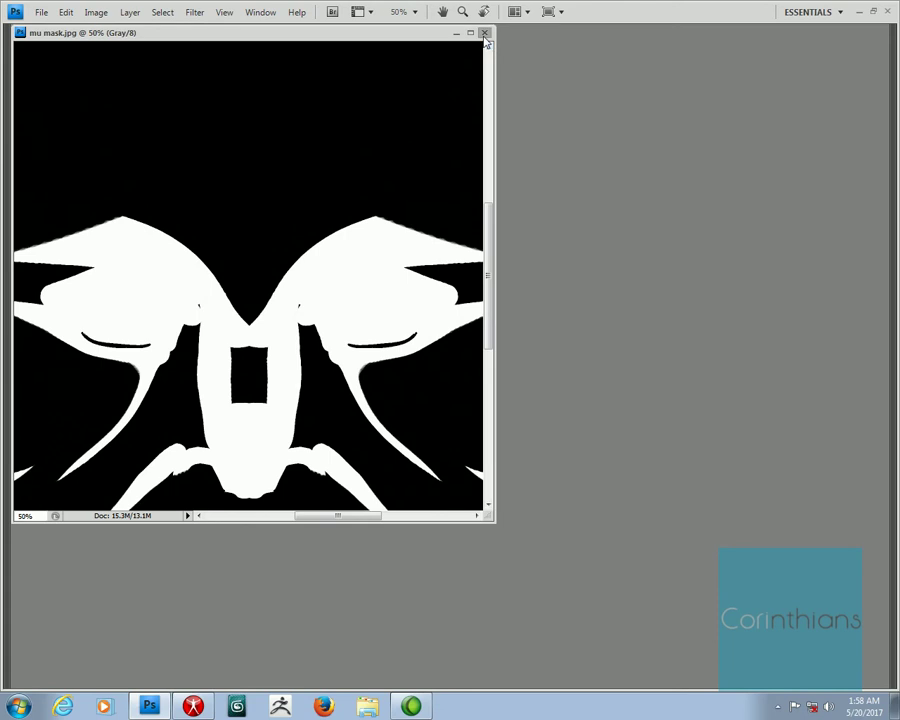
pyautogui.click(484, 33)
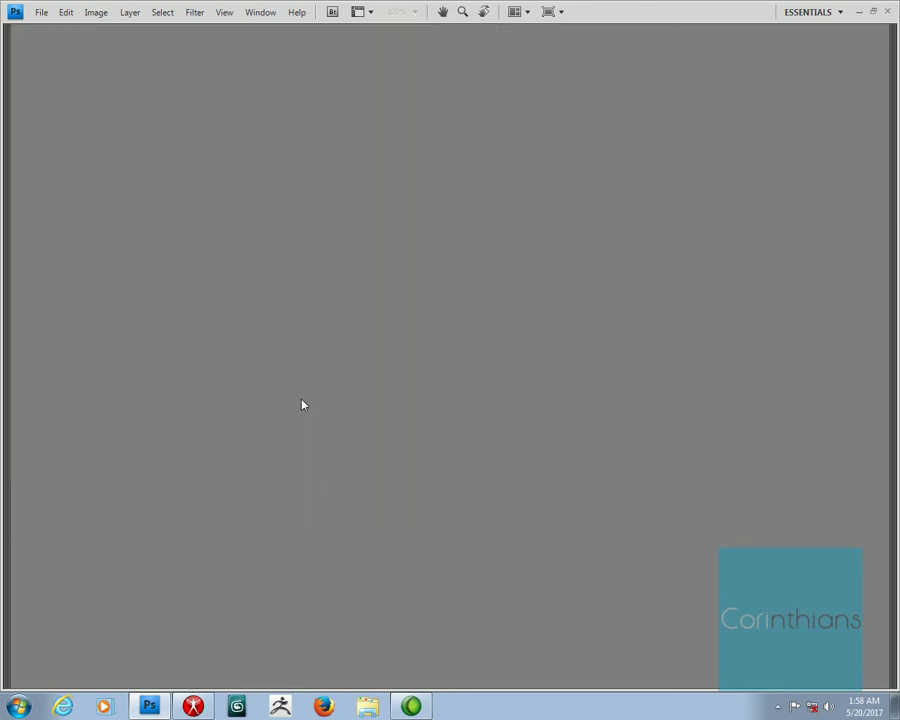
pyautogui.click(201, 712)
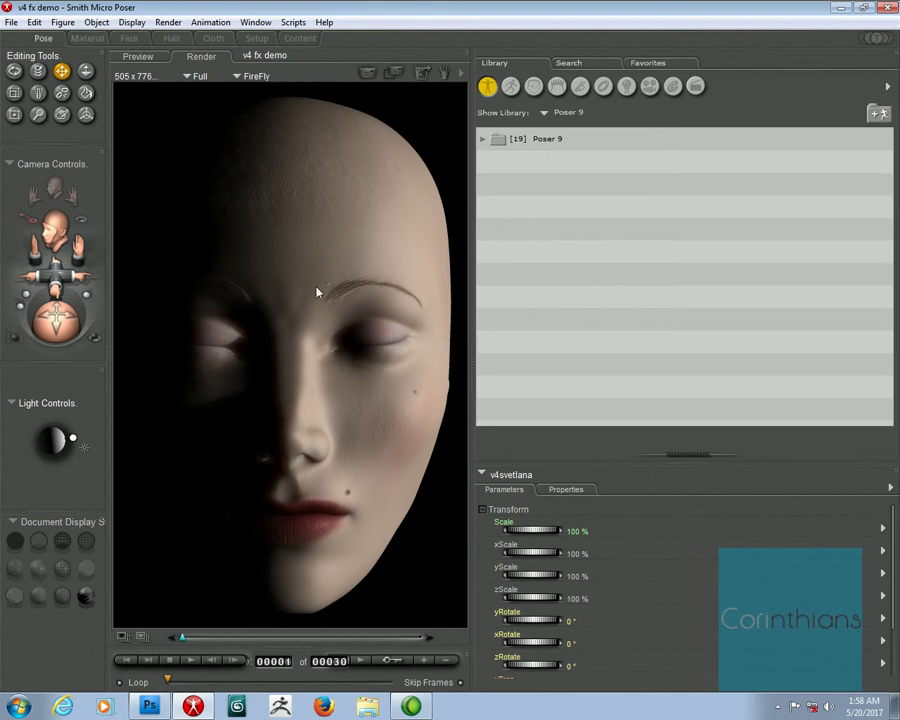
# Step: Show the 1_SkinFace material's nodes in the Material room, with the library closed and the shader shortcuts collapsed
pyautogui.click(75, 38)
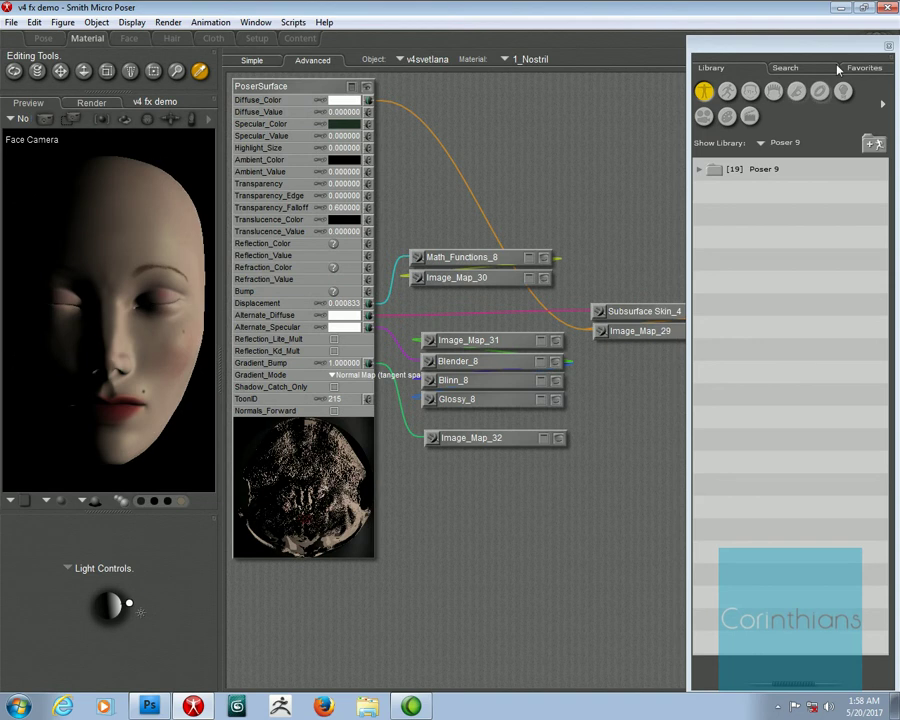
pyautogui.click(889, 46)
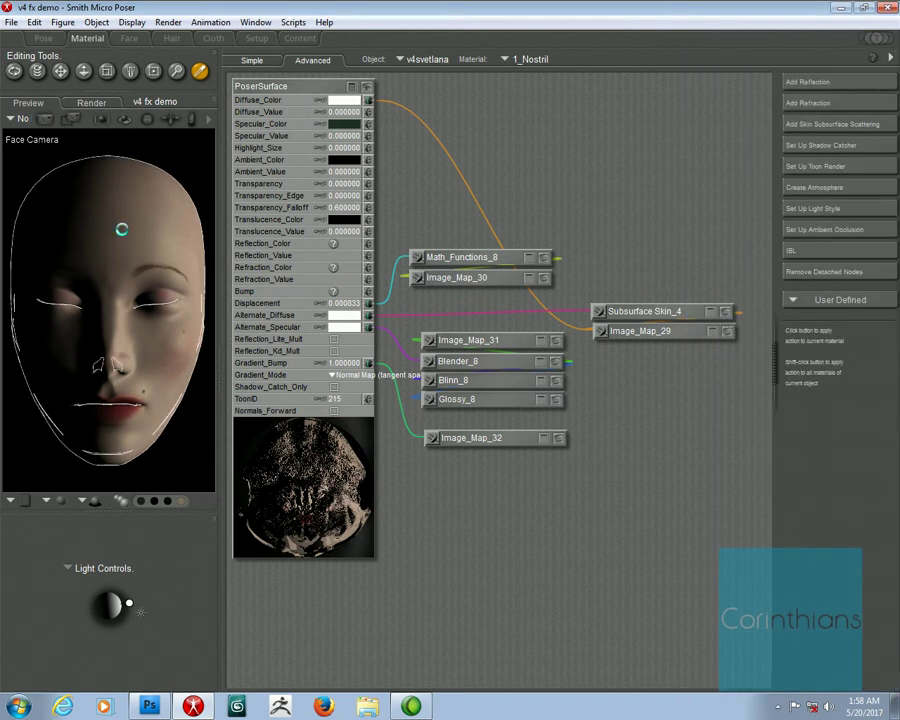
pyautogui.click(120, 226)
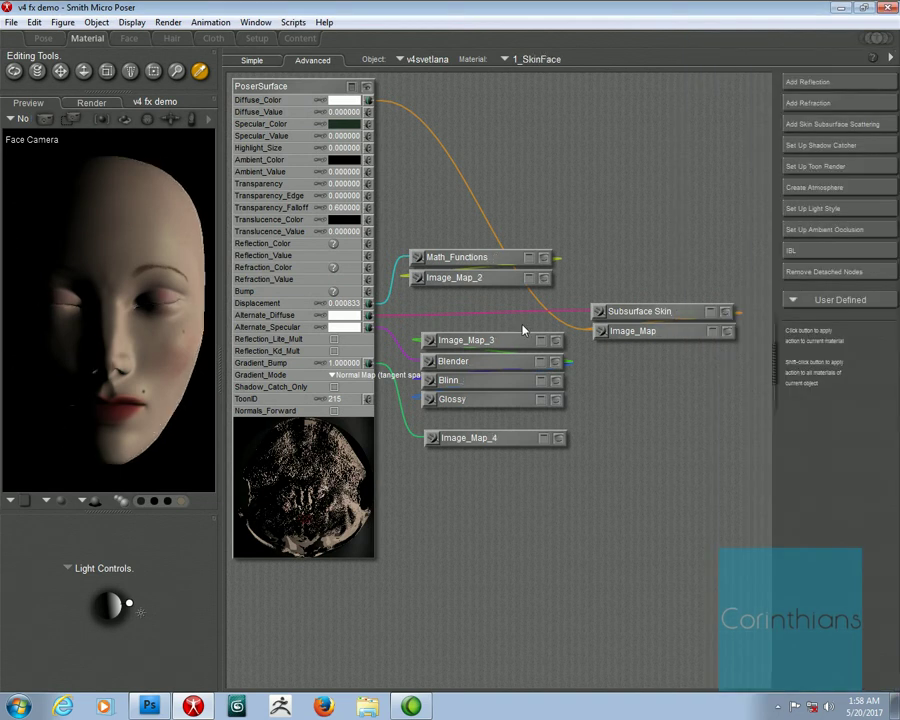
pyautogui.click(774, 358)
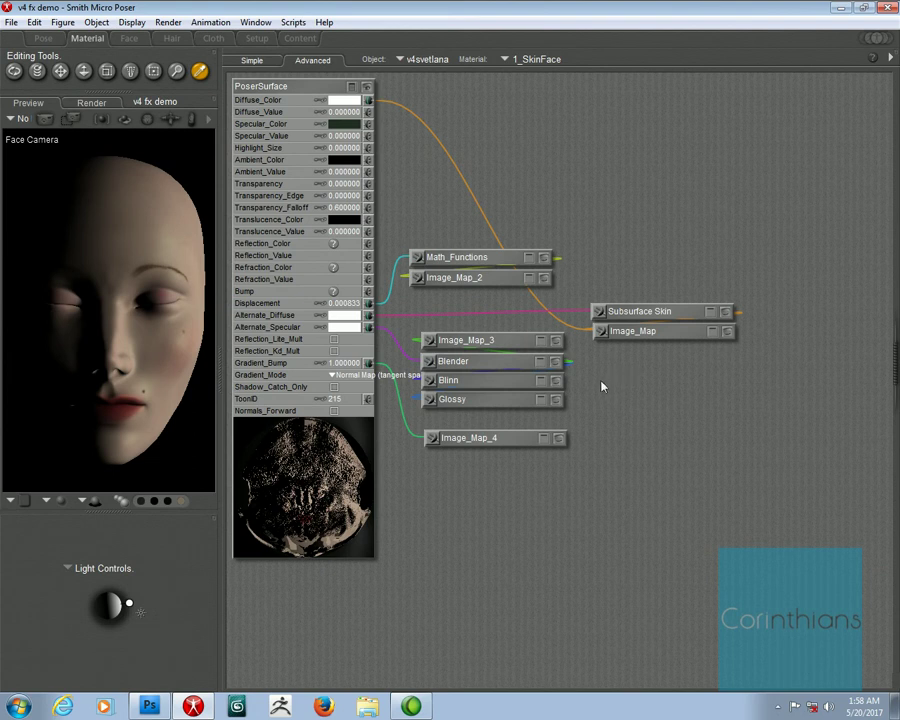
# Step: Disconnect the Image_Map_4 node from the Gradient_Bump channel of the face skin material
pyautogui.rightClick(386, 372)
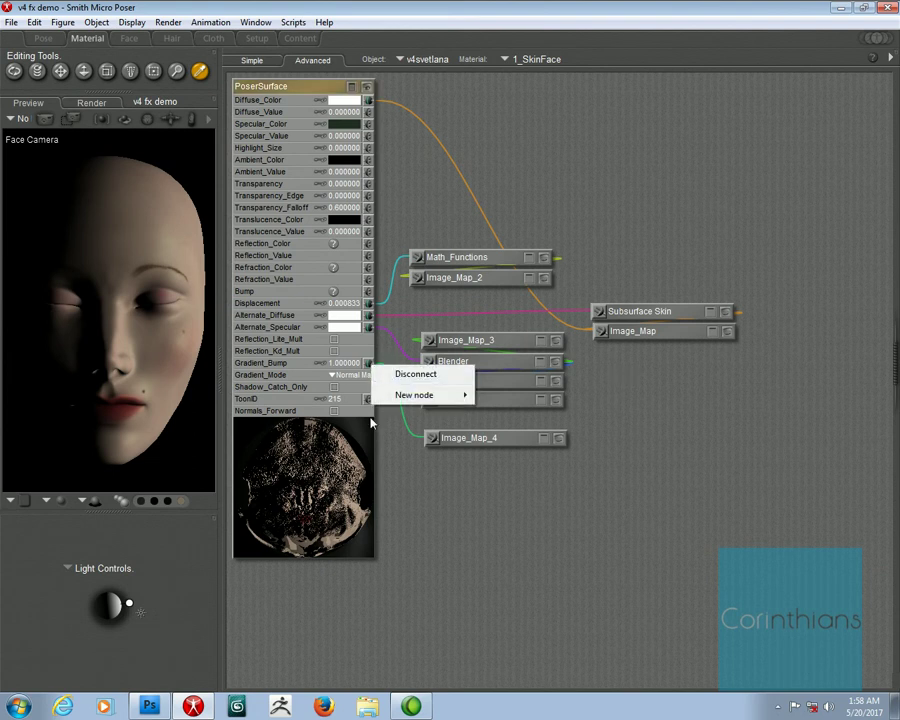
pyautogui.click(396, 376)
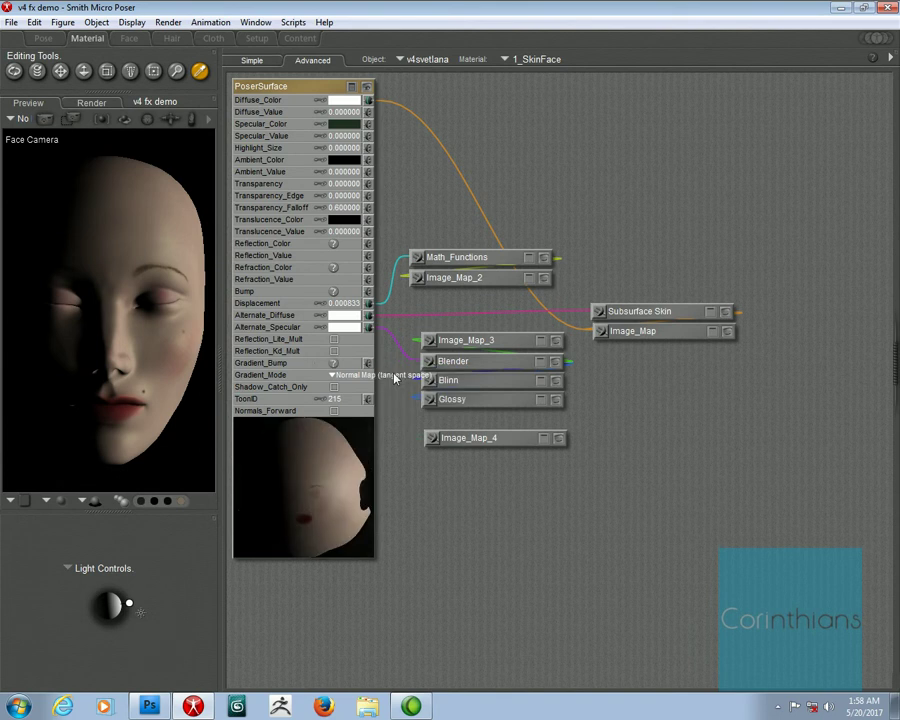
pyautogui.click(560, 440)
pyautogui.click(560, 440)
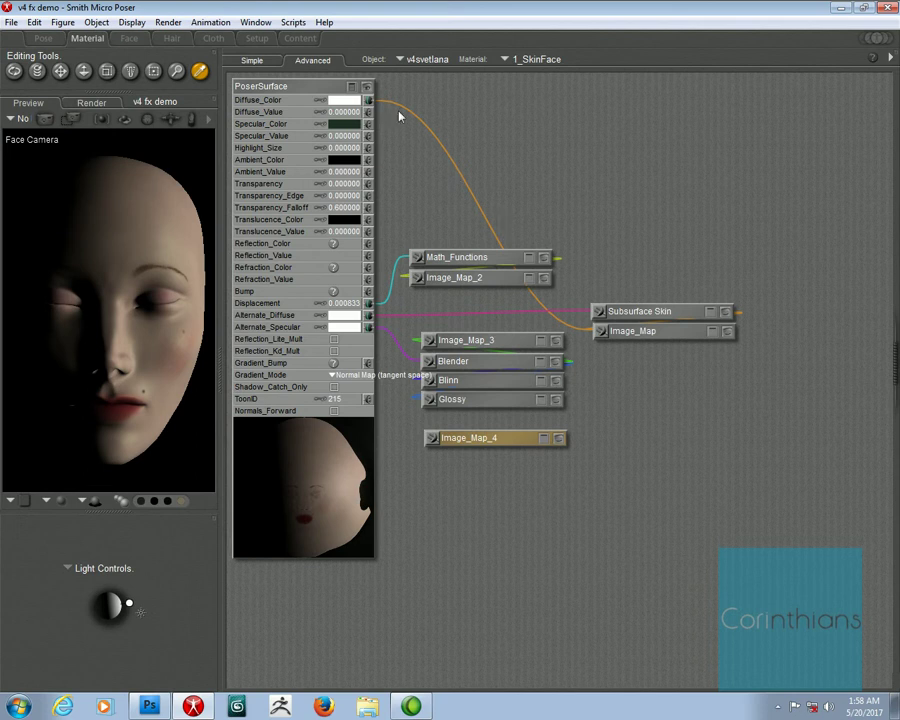
# Step: Move the diffuse Image_Map node beside the Diffuse_Color channel and show its texture preview
pyautogui.moveTo(622, 337); pyautogui.dragTo(531, 133)
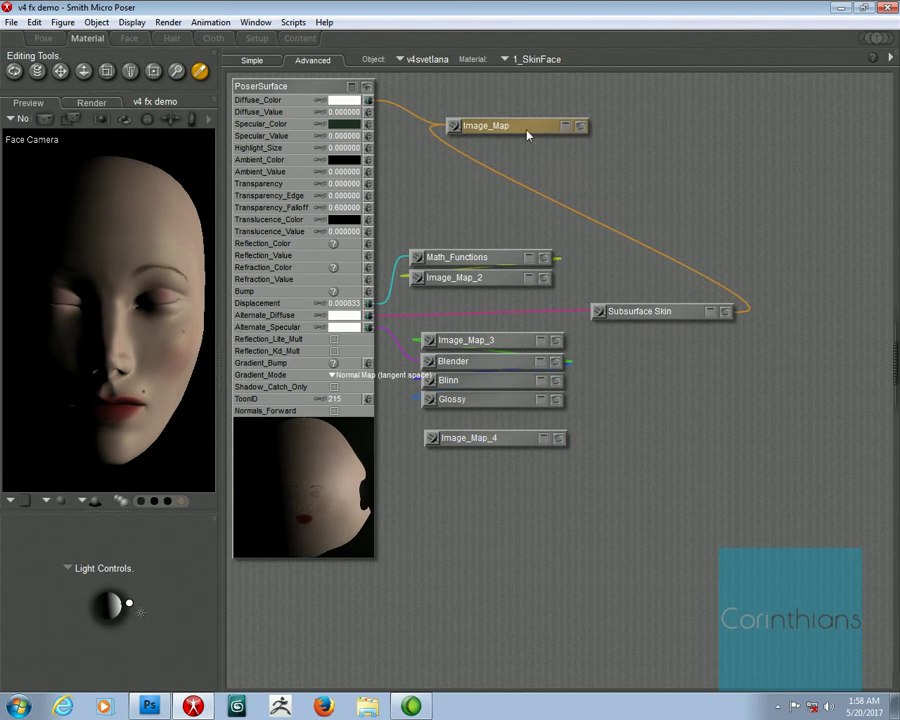
pyautogui.moveTo(528, 135); pyautogui.dragTo(520, 112)
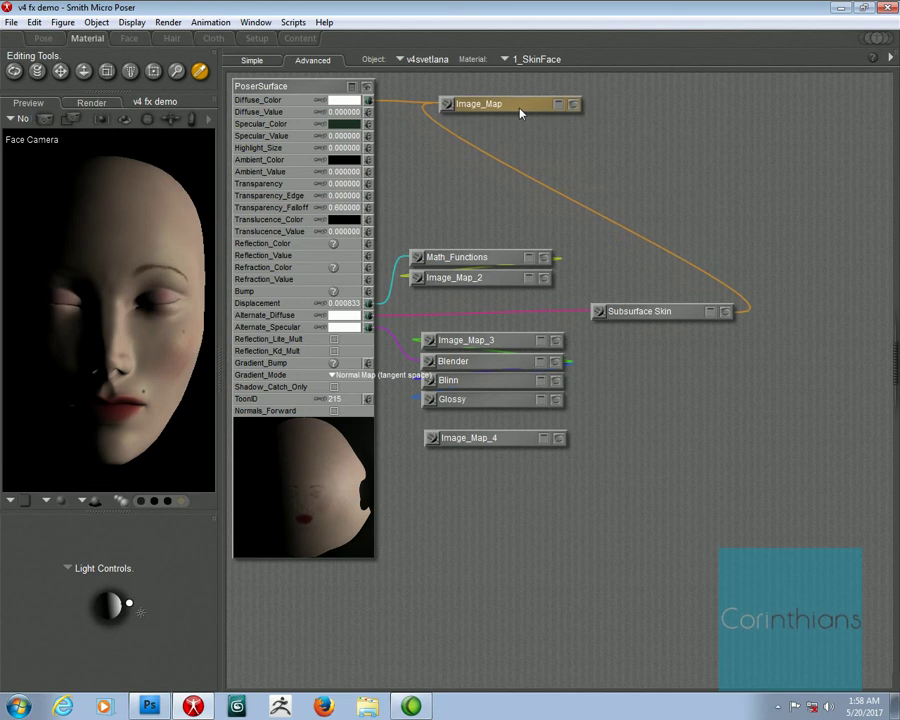
pyautogui.click(573, 105)
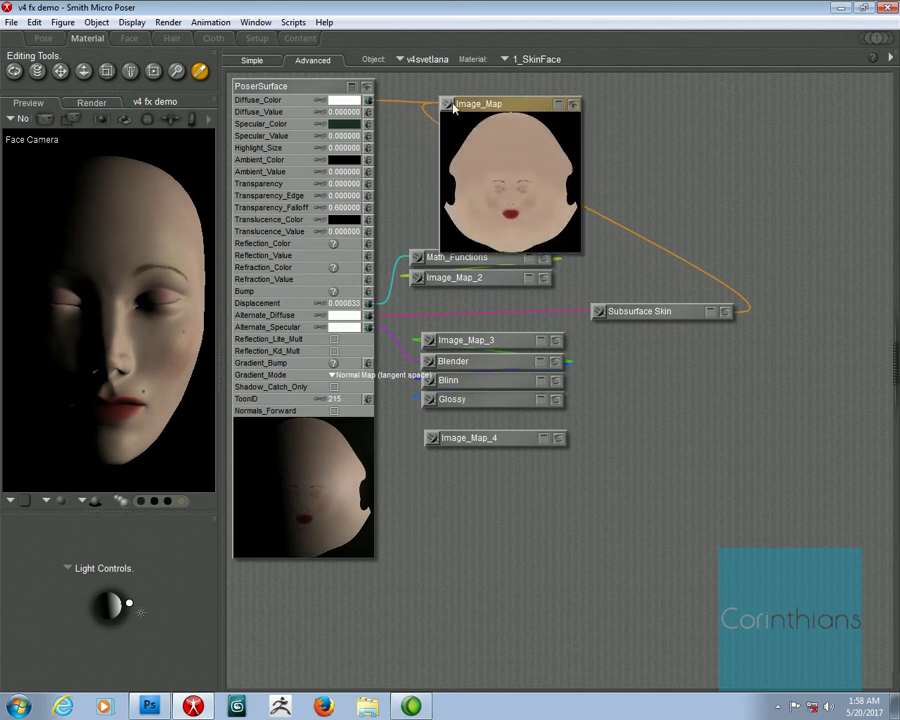
# Step: Check the Image_Map node's parameters and image source, and collapse both the parameters and the texture preview
pyautogui.click(559, 105)
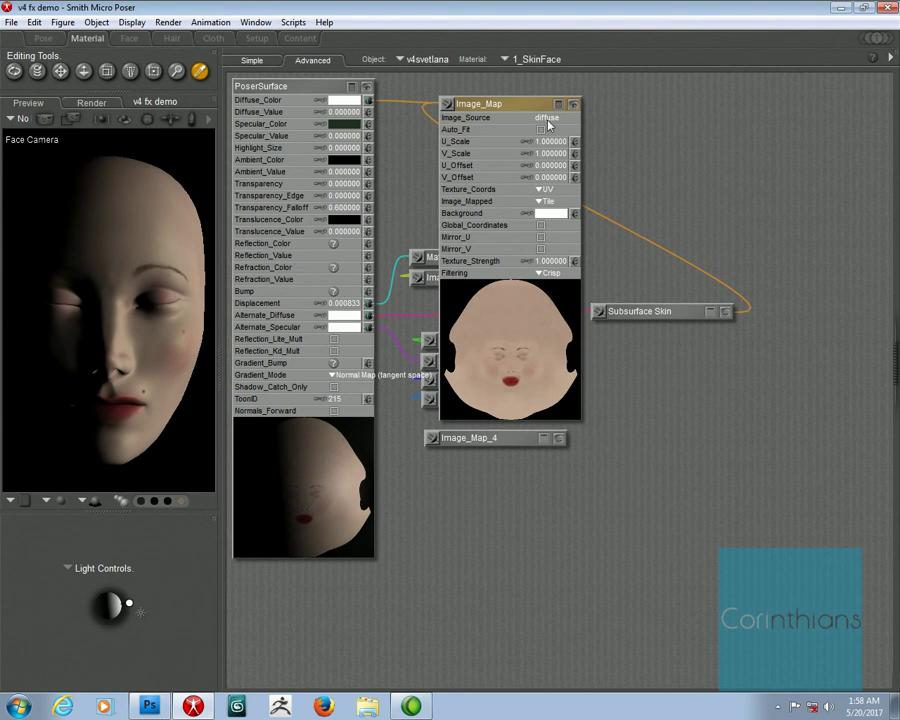
pyautogui.click(574, 106)
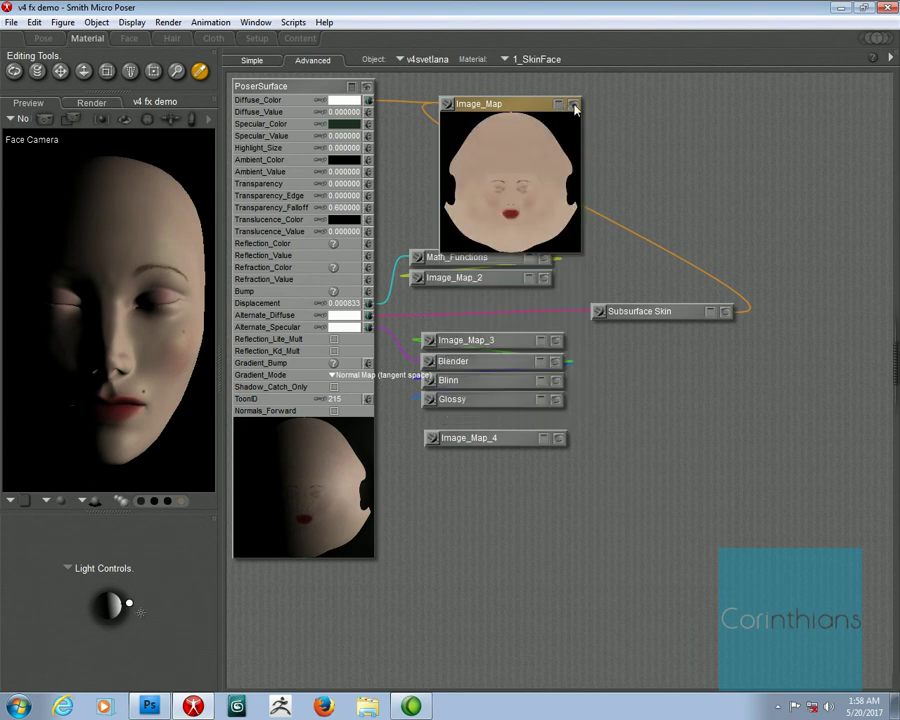
pyautogui.click(574, 105)
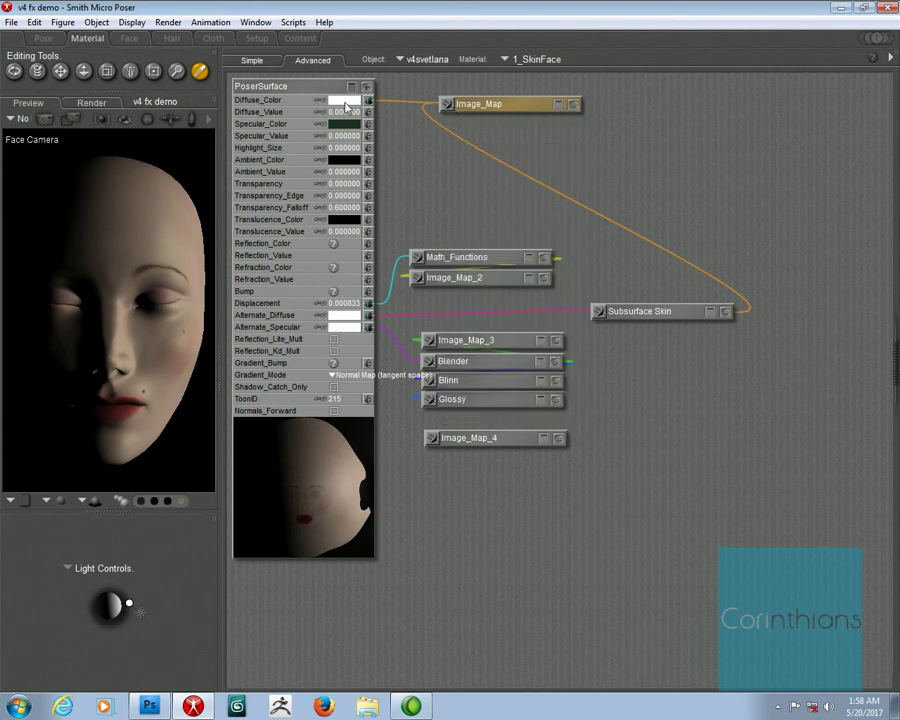
# Step: Check the diffuse texture assignment in the Simple material view, cancel the texture choice and return to the Advanced view
pyautogui.click(252, 60)
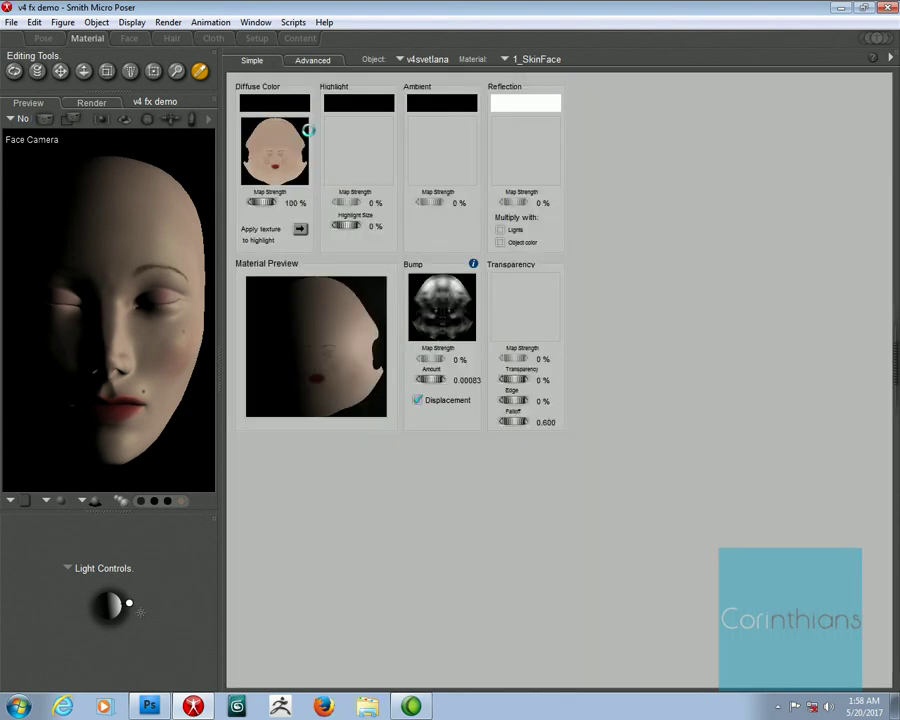
pyautogui.click(270, 165)
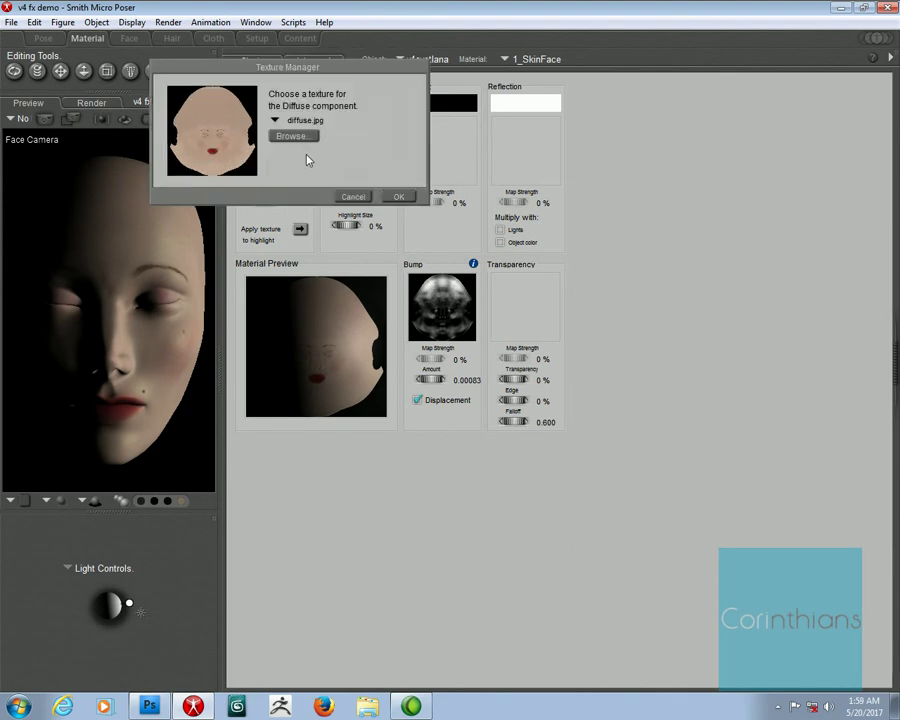
pyautogui.click(365, 198)
pyautogui.click(303, 60)
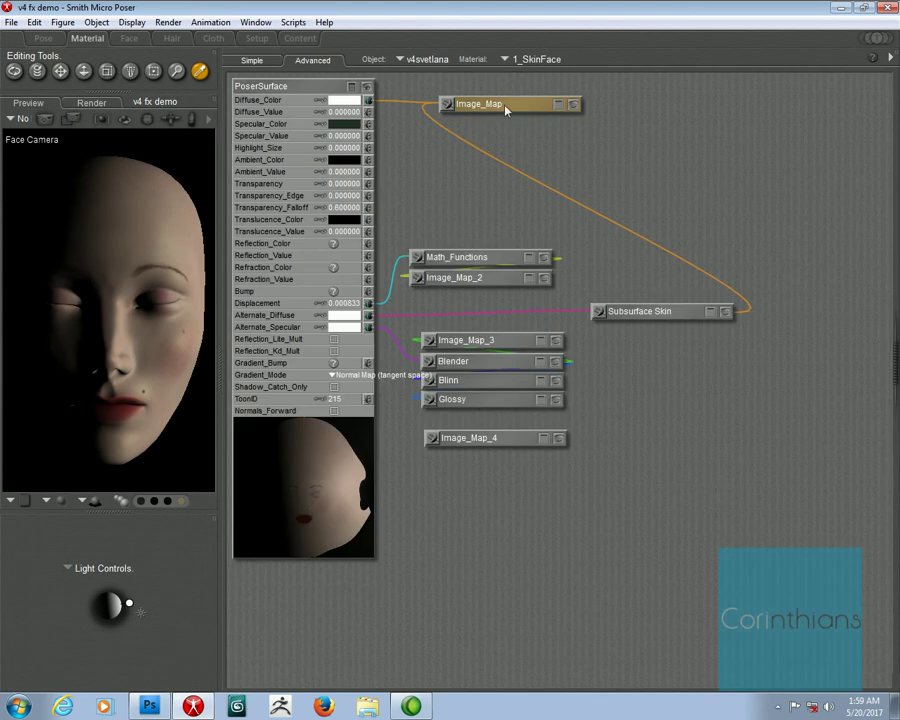
# Step: Inspect the Diffuse_Value of the PoserSurface node, with the Image_Map node moved slightly aside
pyautogui.moveTo(505, 110); pyautogui.dragTo(525, 98)
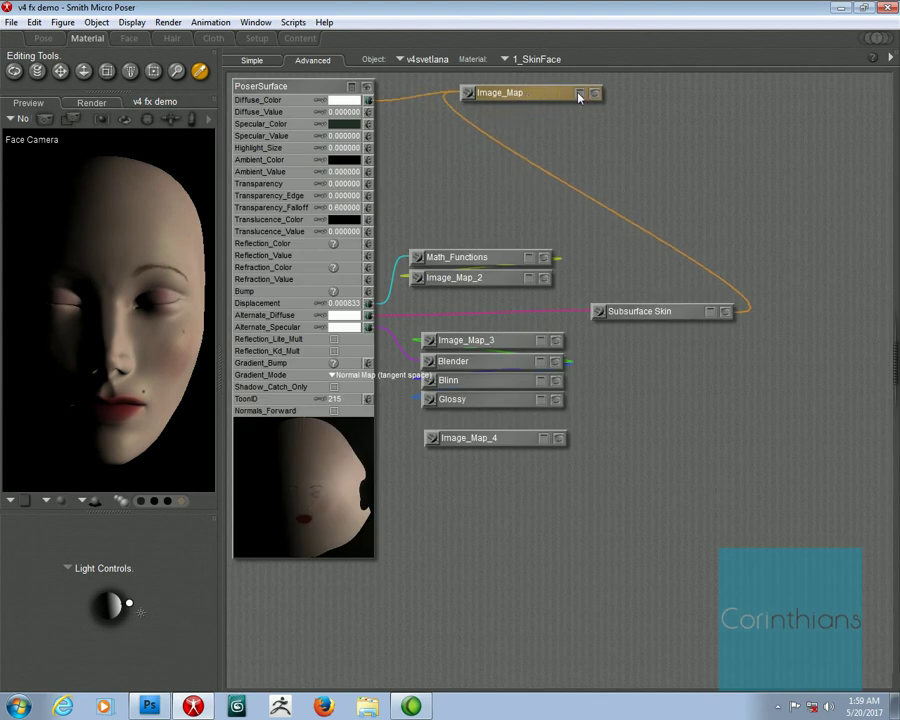
pyautogui.click(345, 112)
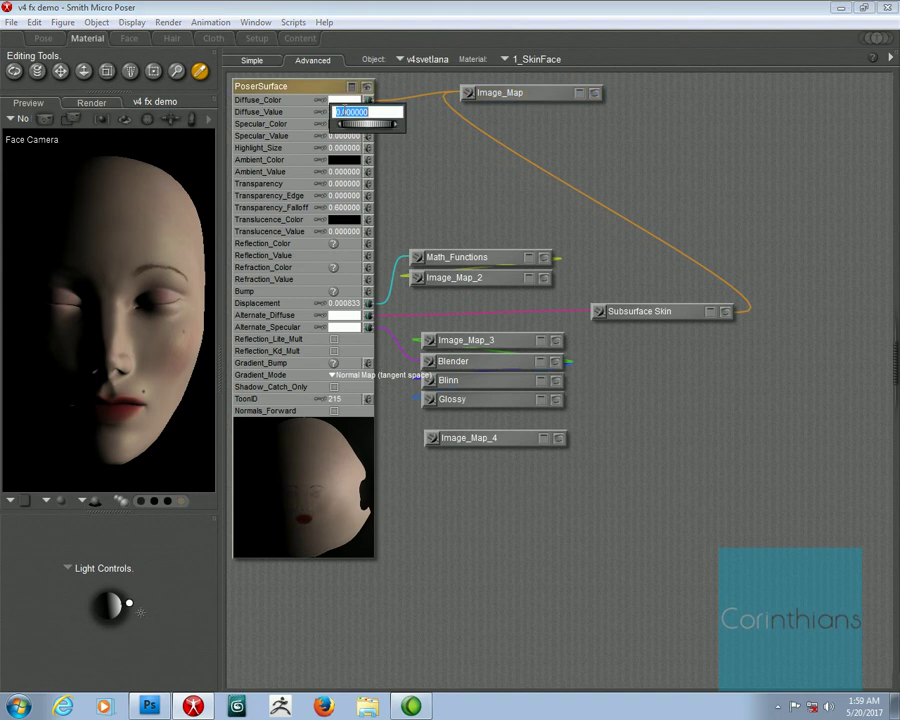
pyautogui.press('Return')
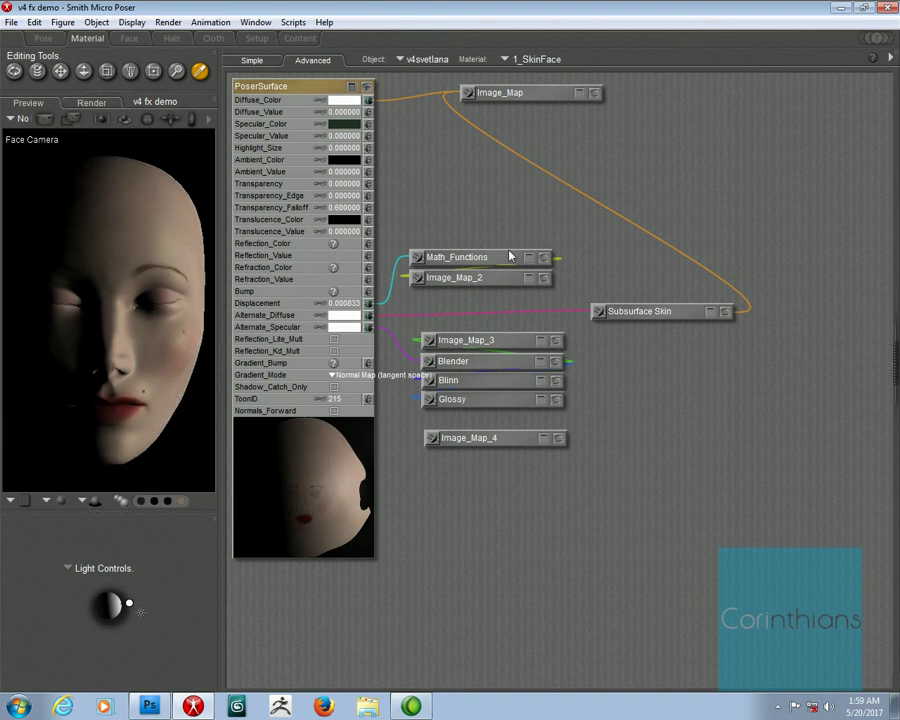
# Step: Move the Image_Map node close to PoserSurface, level with the Diffuse_Color channel
pyautogui.click(507, 103)
pyautogui.moveTo(507, 103); pyautogui.dragTo(506, 115)
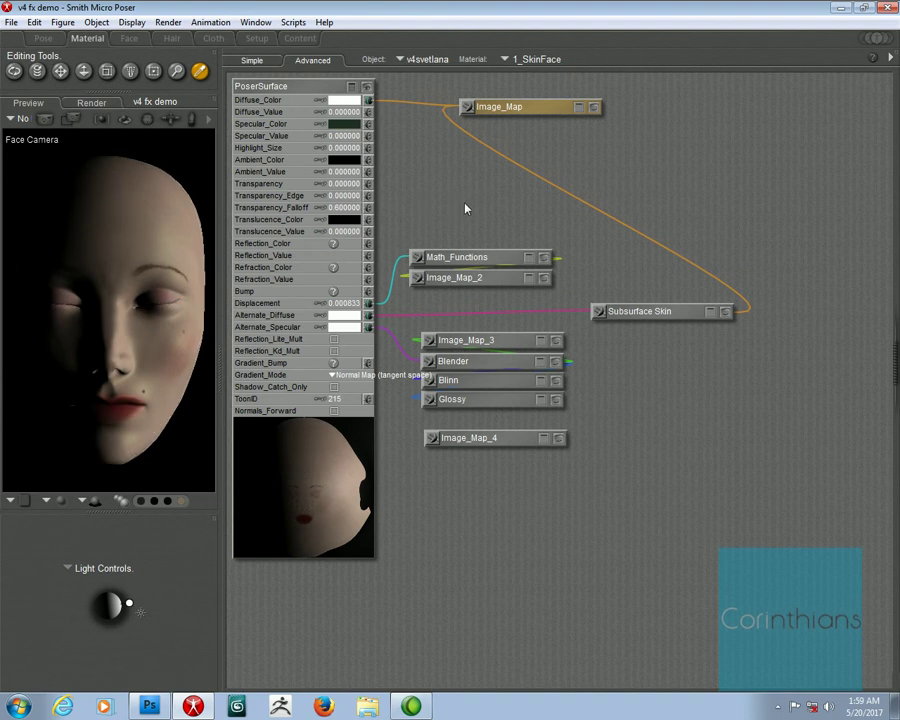
pyautogui.moveTo(518, 111); pyautogui.dragTo(479, 109)
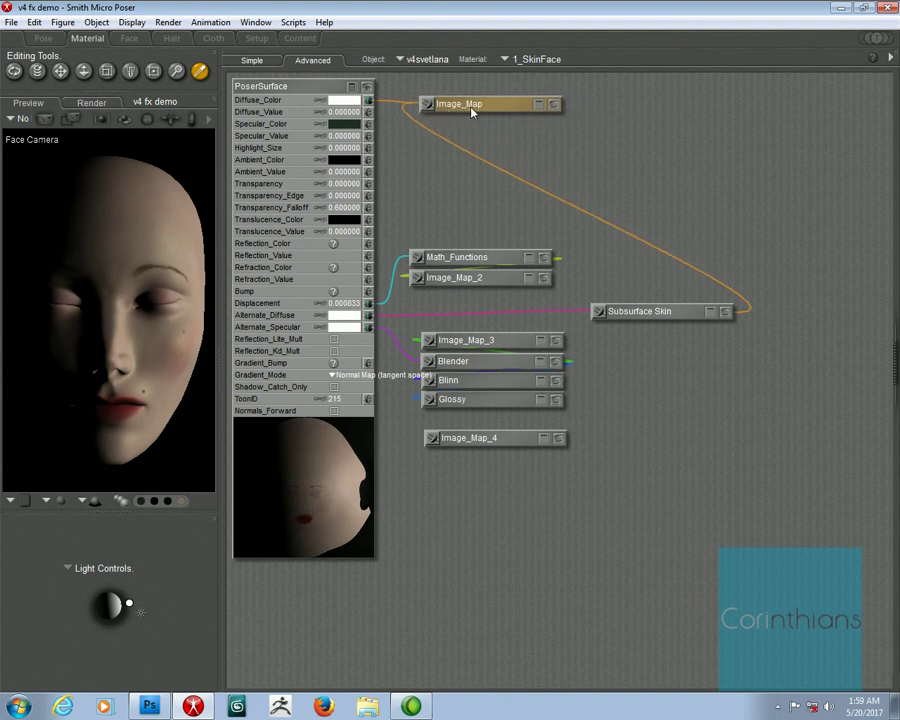
pyautogui.click(555, 105)
pyautogui.click(555, 106)
# Step: Bring the Subsurface Skin node up near Image_Map and check its preview
pyautogui.moveTo(651, 309); pyautogui.dragTo(583, 158)
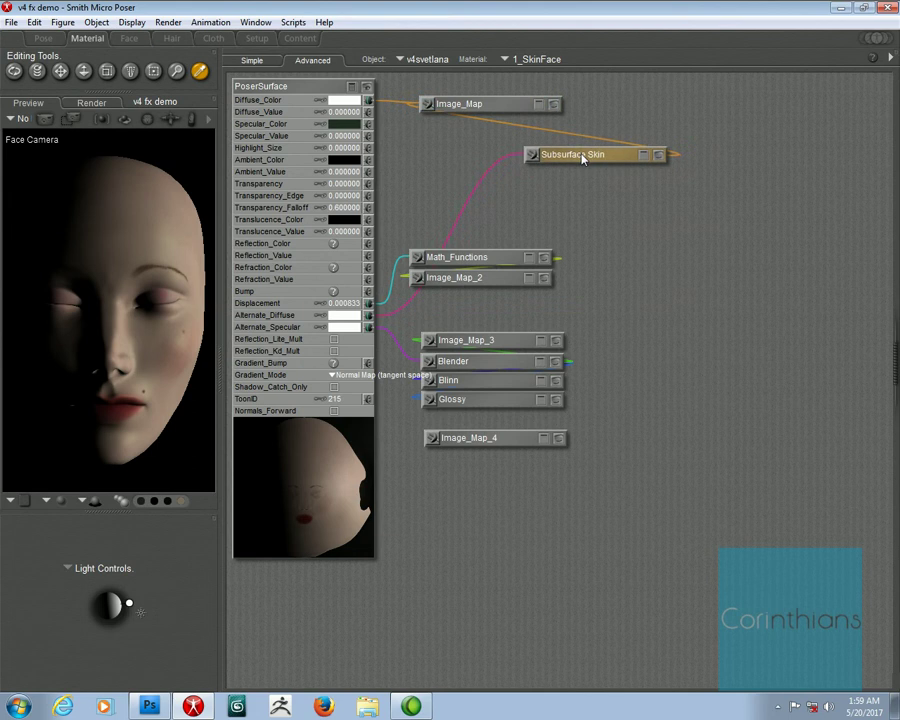
pyautogui.click(657, 157)
pyautogui.click(657, 157)
pyautogui.click(657, 158)
pyautogui.click(658, 158)
# Step: Look up the Add Skin Subsurface Scattering option among the shader shortcuts and collapse the shortcuts again
pyautogui.click(897, 370)
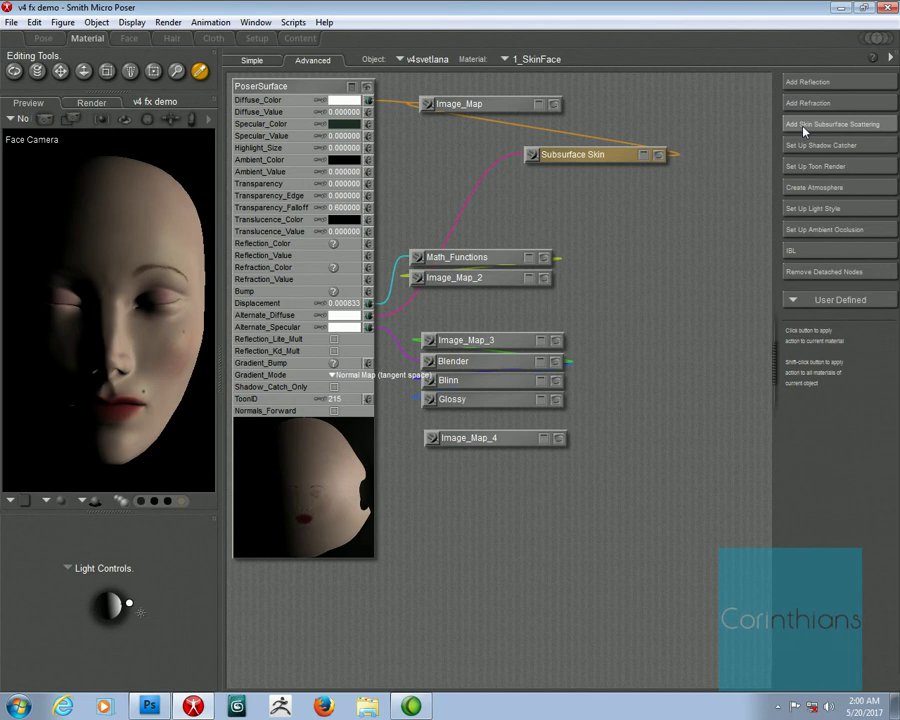
pyautogui.click(497, 113)
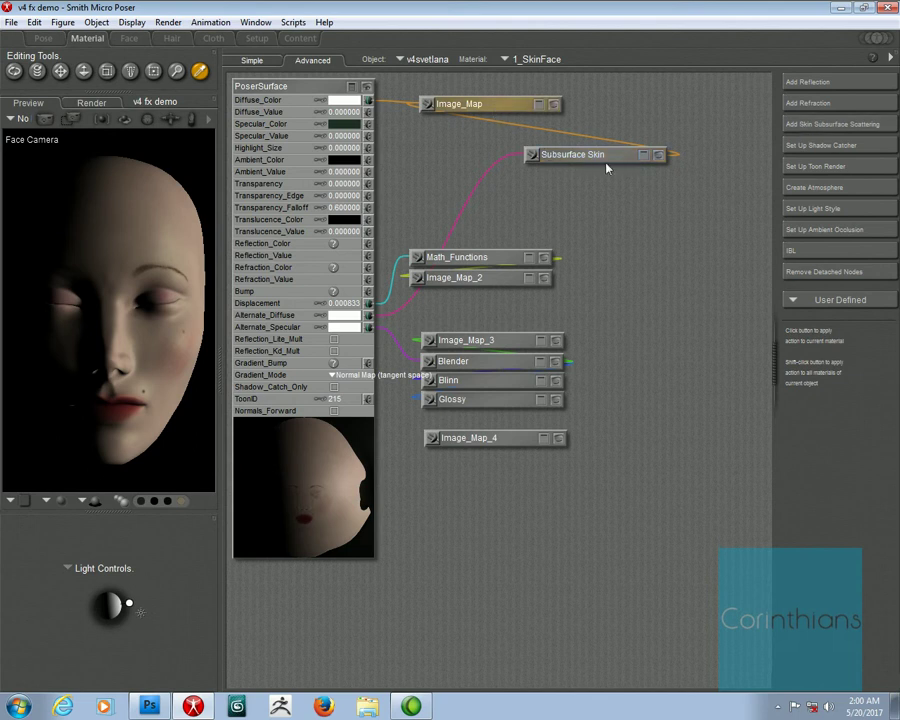
pyautogui.click(775, 372)
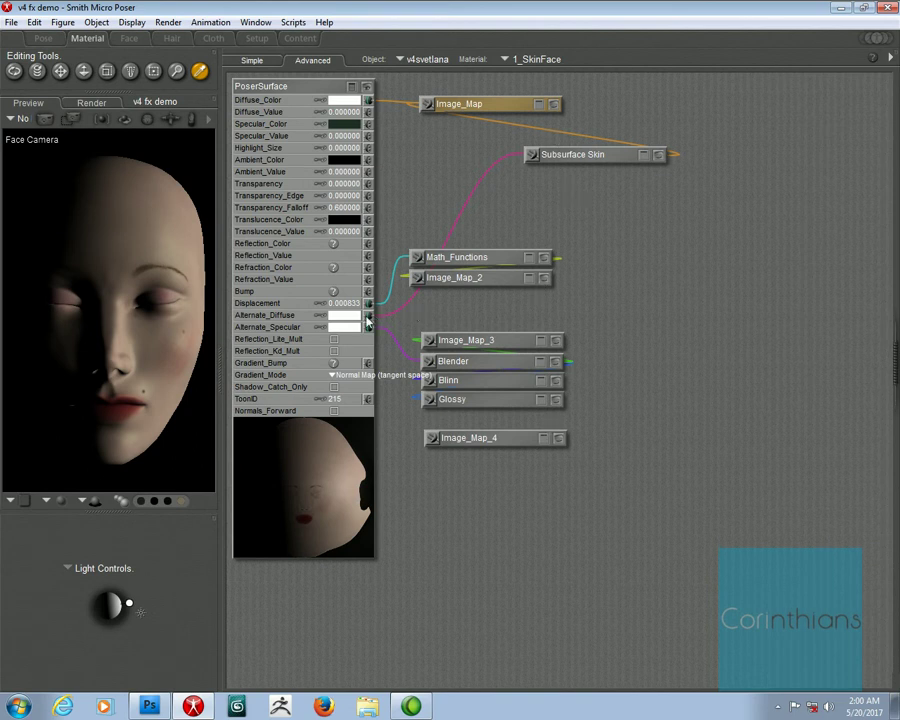
# Step: Place the Subsurface Skin node directly beneath Image_Map and review its parameters
pyautogui.moveTo(623, 160); pyautogui.dragTo(521, 133)
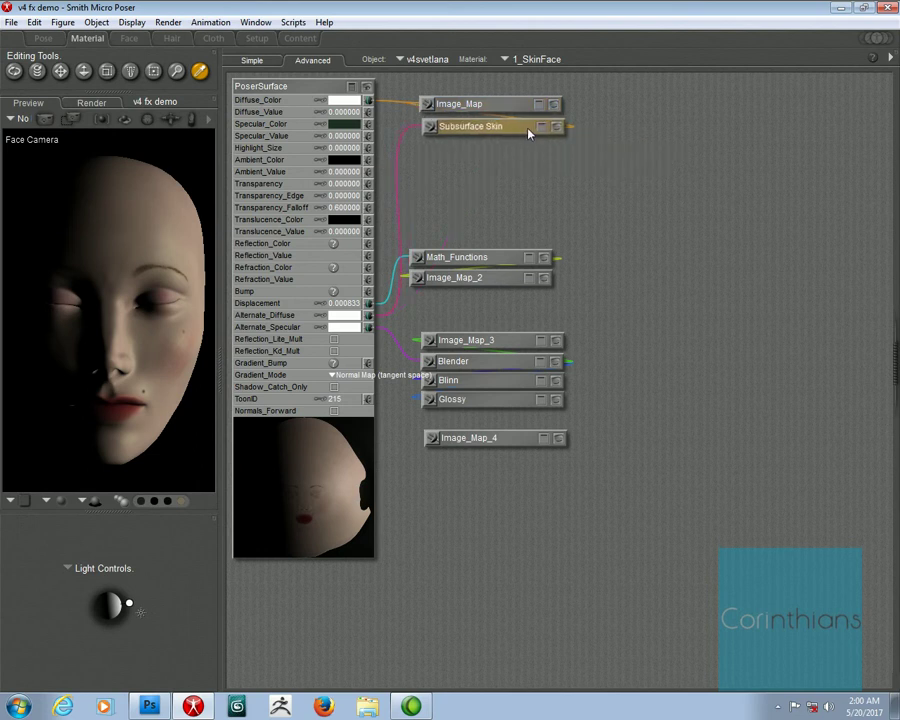
pyautogui.click(545, 129)
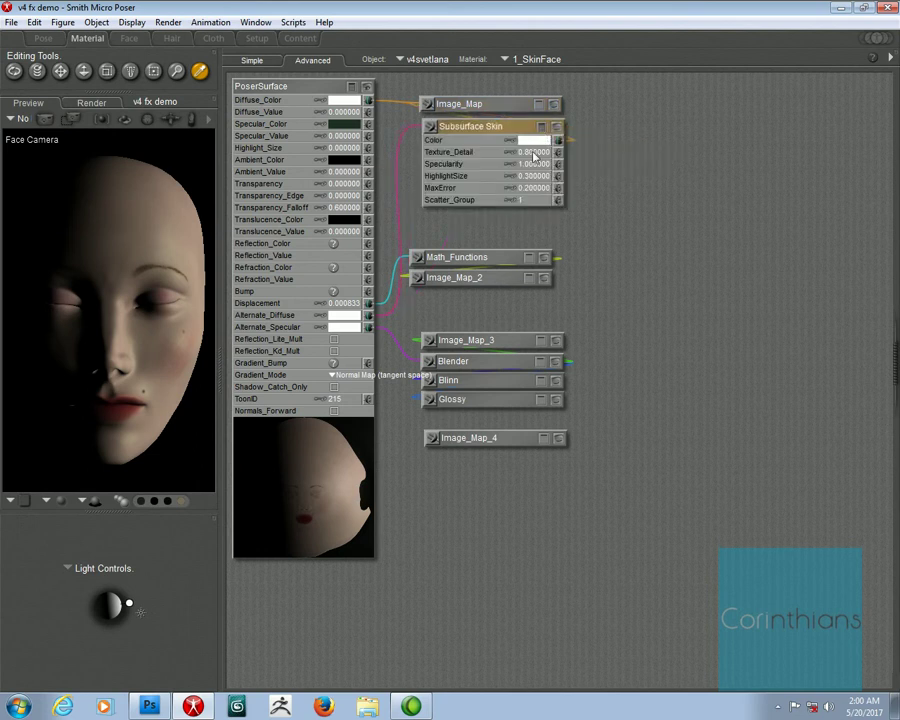
pyautogui.click(540, 127)
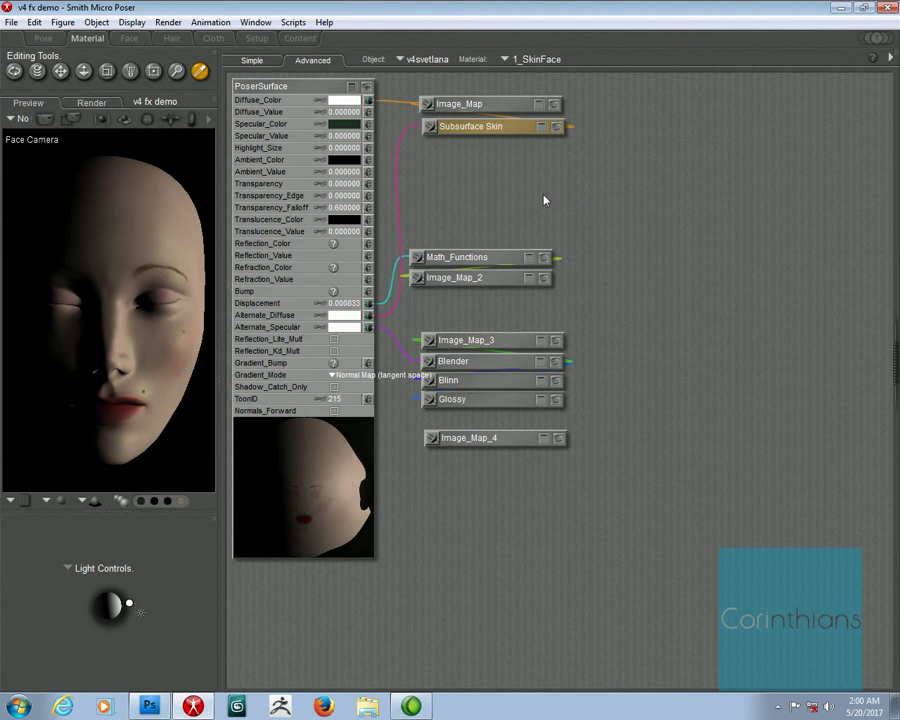
# Step: Move the Image_Map and Subsurface Skin nodes away from PoserSurface and bring them back together as a pair
pyautogui.moveTo(502, 125); pyautogui.dragTo(712, 222)
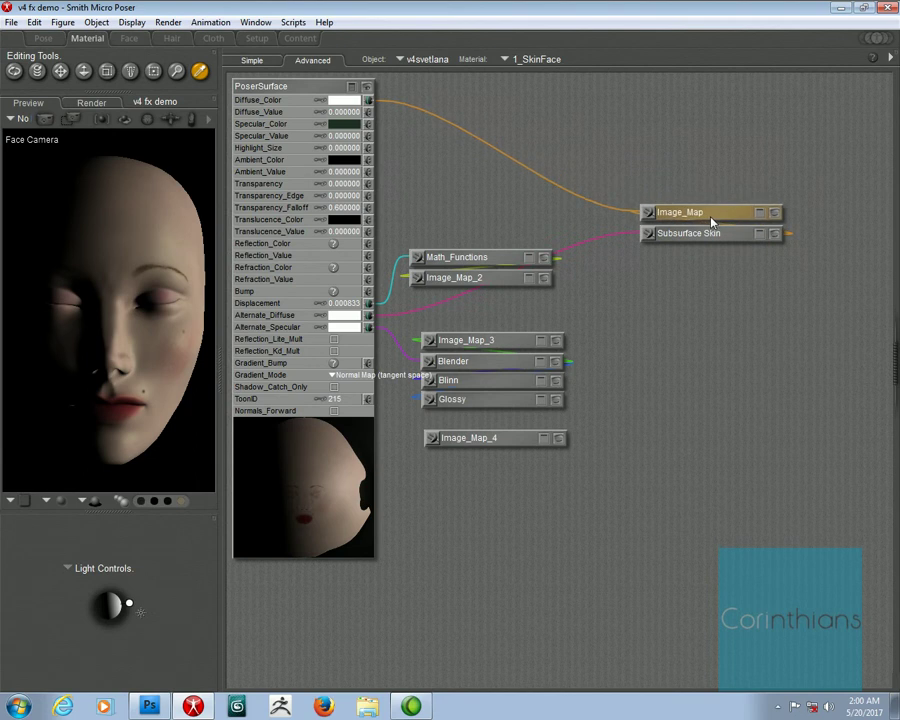
pyautogui.keyDown('ctrl'); pyautogui.click(701, 234); pyautogui.keyUp('ctrl')
pyautogui.moveTo(701, 234); pyautogui.dragTo(479, 126)
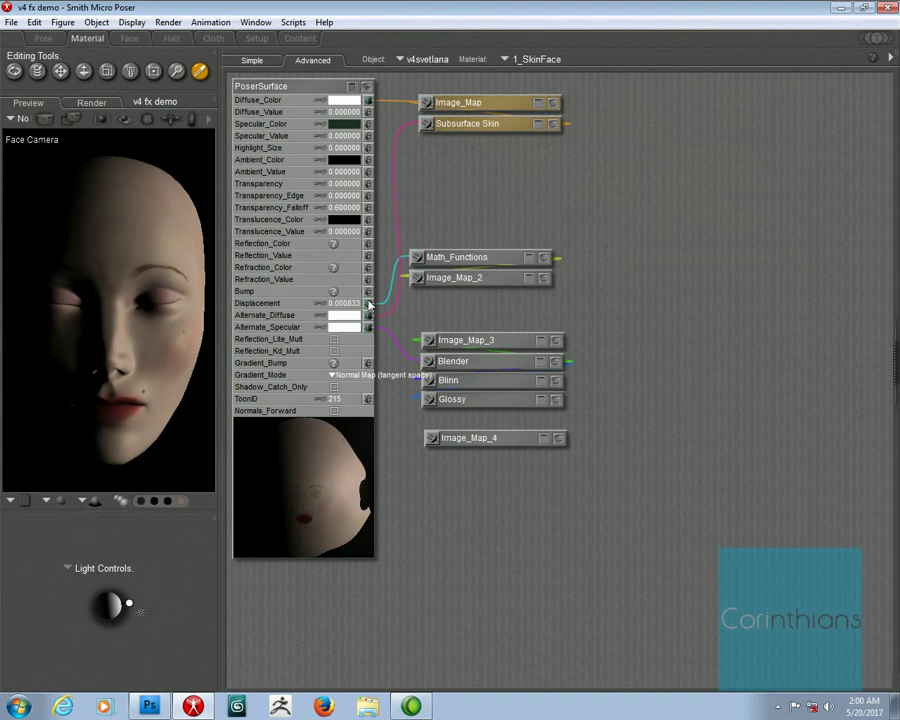
# Step: Examine the texture previews of Image_Map_2 and Math_Functions, which feed the Displacement channel
pyautogui.click(491, 262)
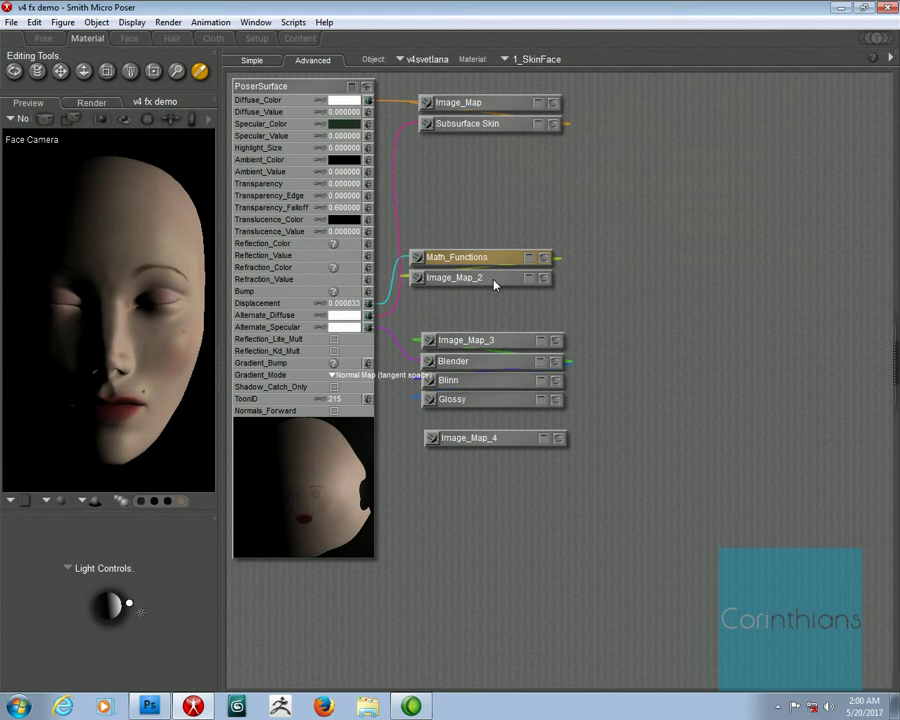
pyautogui.keyDown('shift'); pyautogui.click(493, 281); pyautogui.keyUp('shift')
pyautogui.click(543, 280)
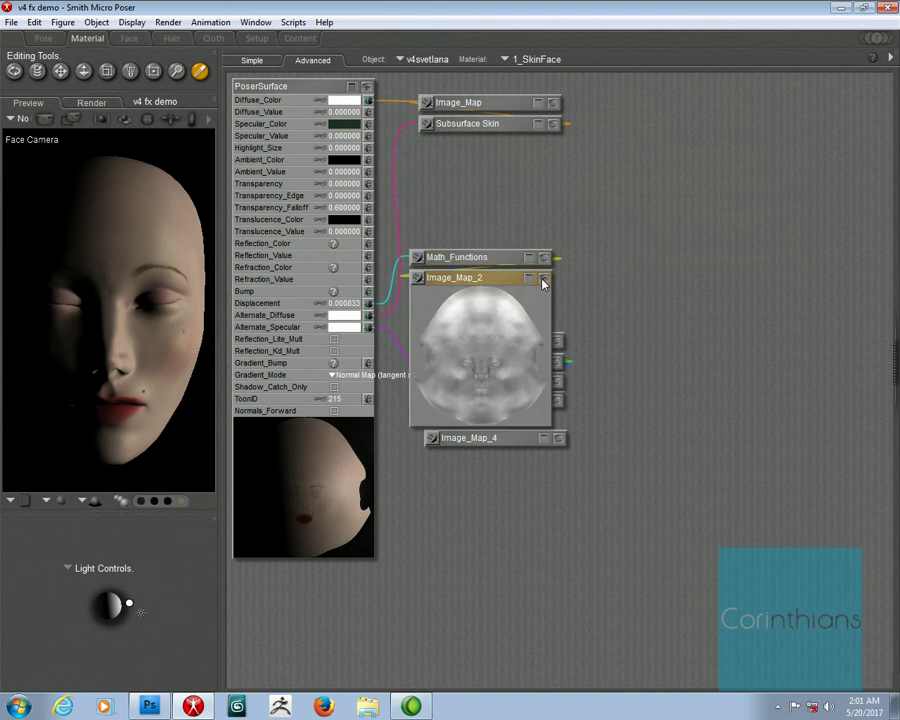
pyautogui.click(543, 280)
pyautogui.click(543, 258)
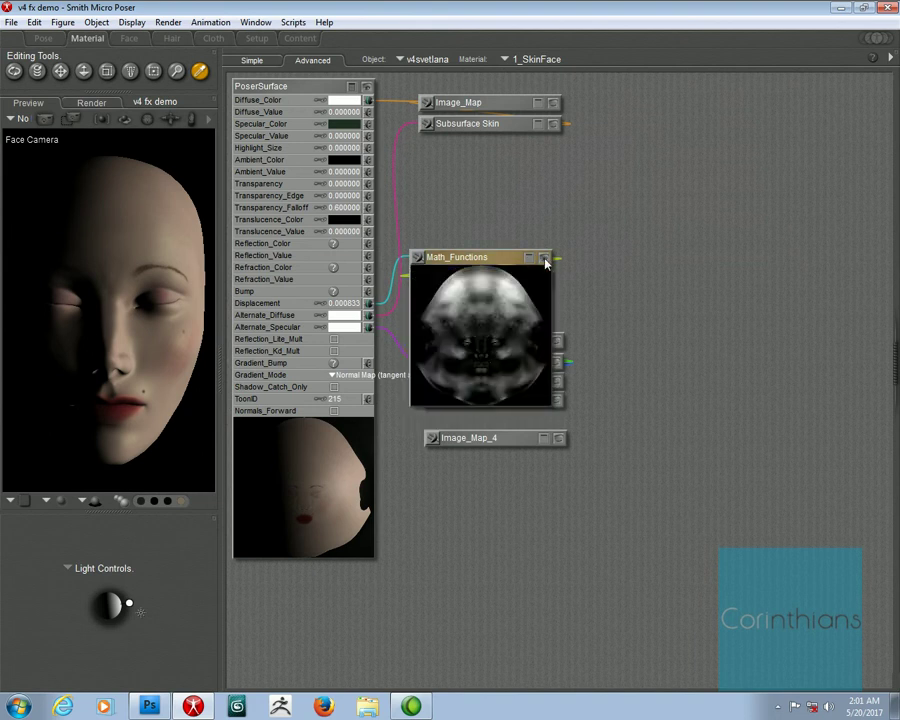
pyautogui.click(543, 258)
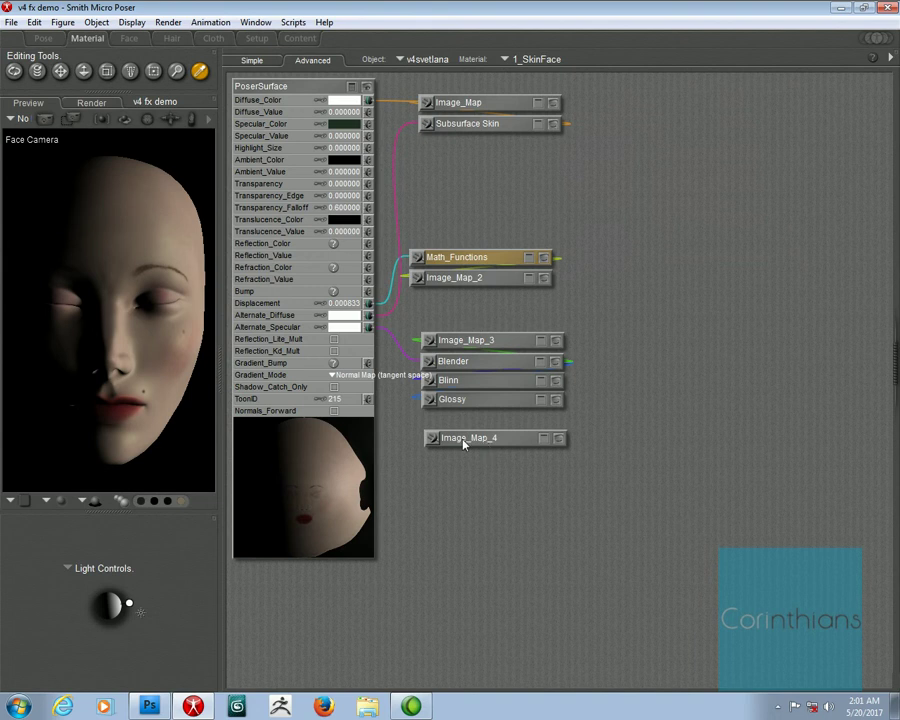
# Step: Try Image_Map_4 in the Gradient_Bump channel with its texture preview shown, and disconnect it again
pyautogui.click(544, 441)
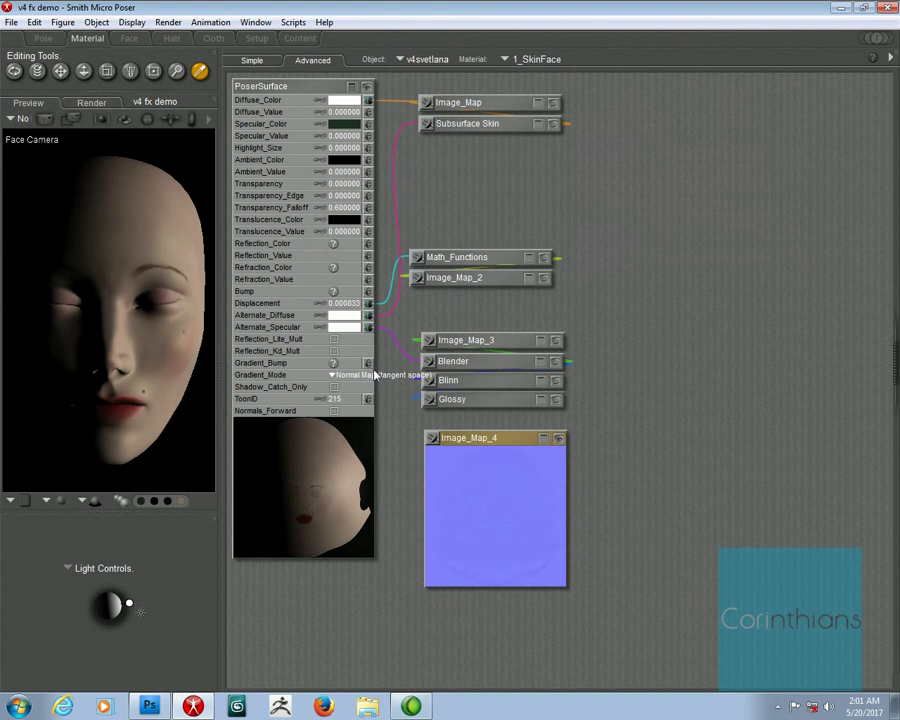
pyautogui.moveTo(368, 363); pyautogui.dragTo(432, 438)
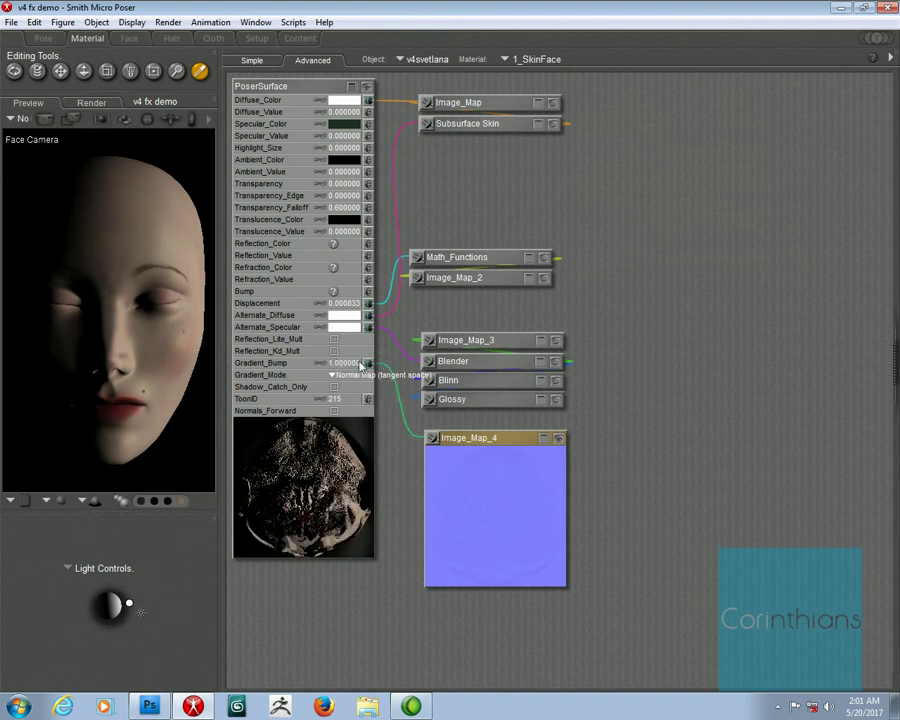
pyautogui.rightClick(362, 365)
pyautogui.click(385, 369)
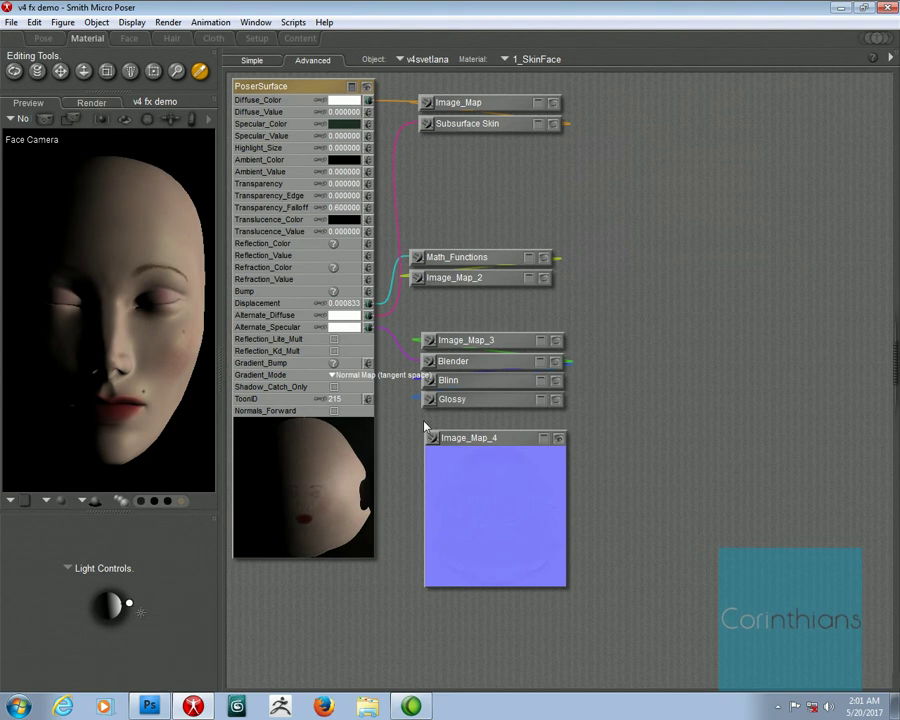
# Step: Move the Blinn and Glossy nodes together into the empty area to the right of the Blender node
pyautogui.click(469, 400)
pyautogui.click(465, 381)
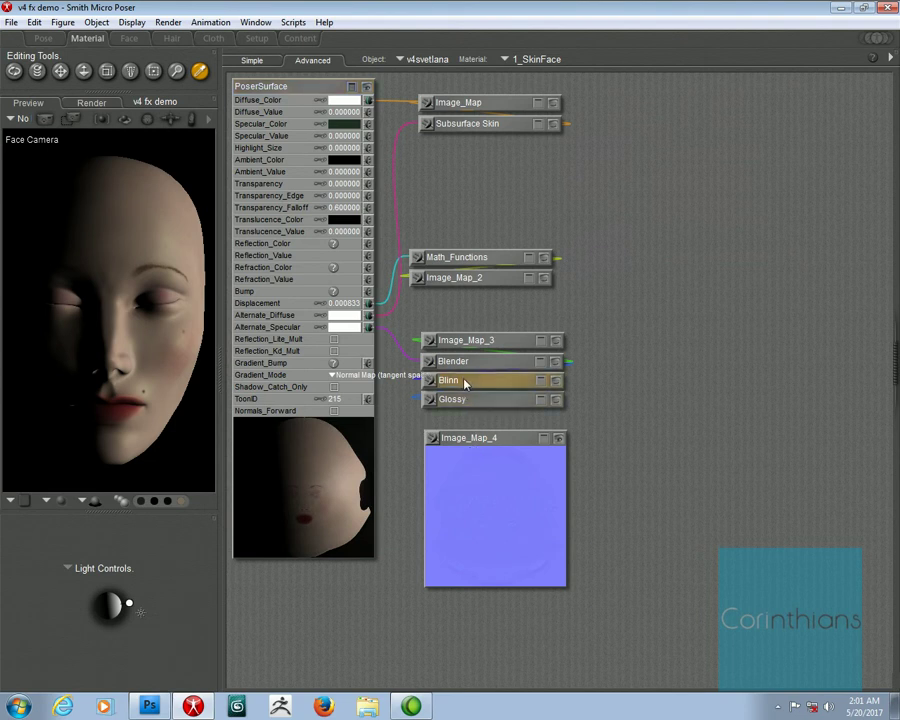
pyautogui.keyDown('shift'); pyautogui.click(466, 400); pyautogui.keyUp('shift')
pyautogui.moveTo(467, 401); pyautogui.dragTo(698, 415)
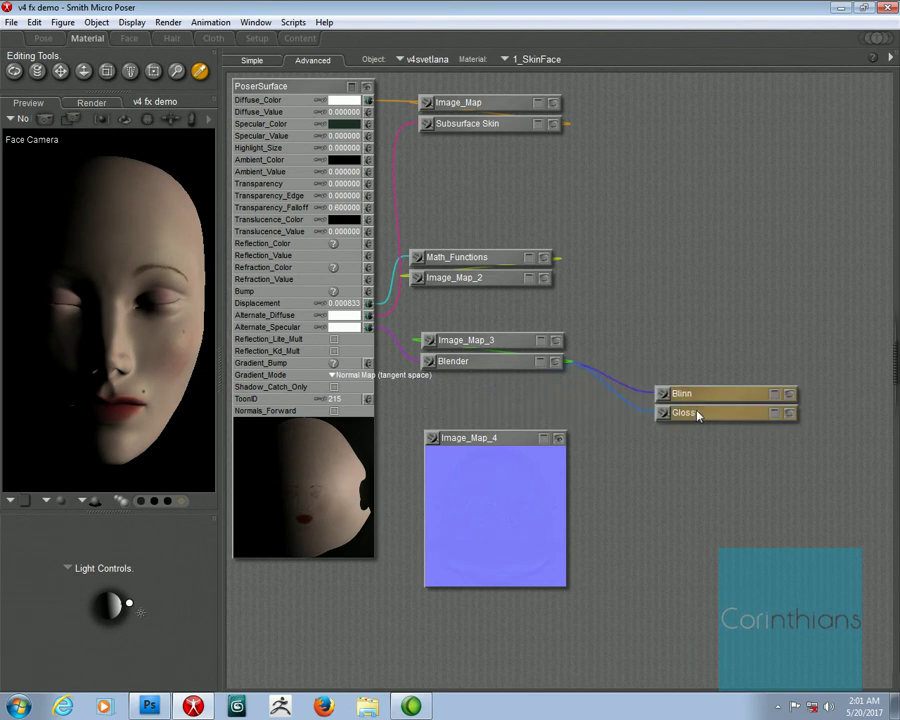
# Step: Collapse Image_Map_4's preview, then move Image_Map_3 above the Blinn and Glossy nodes and check its mask texture
pyautogui.click(558, 438)
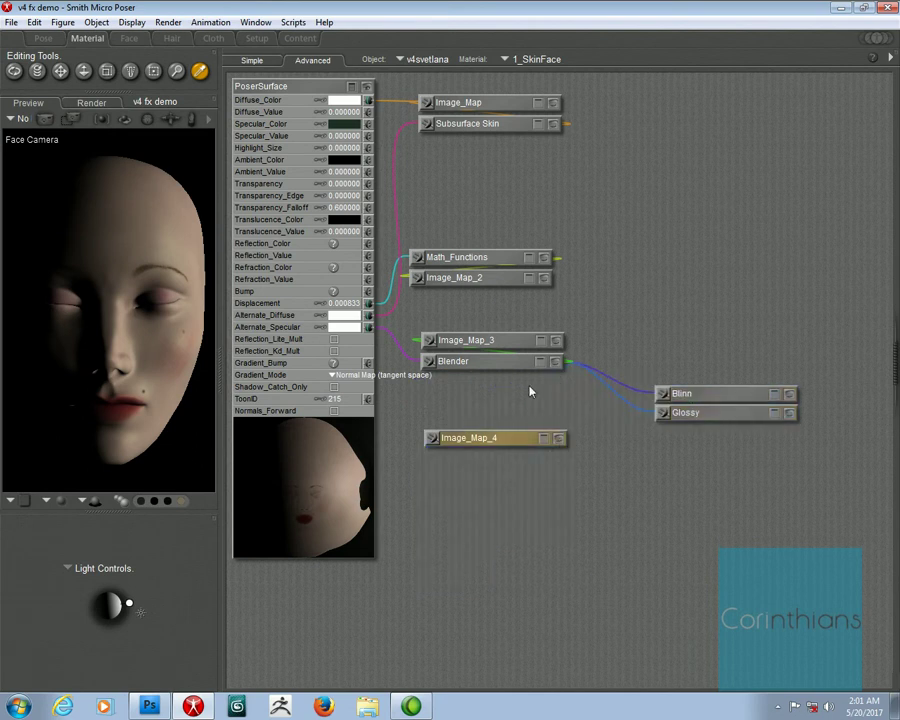
pyautogui.moveTo(508, 346); pyautogui.dragTo(744, 210)
pyautogui.click(810, 235)
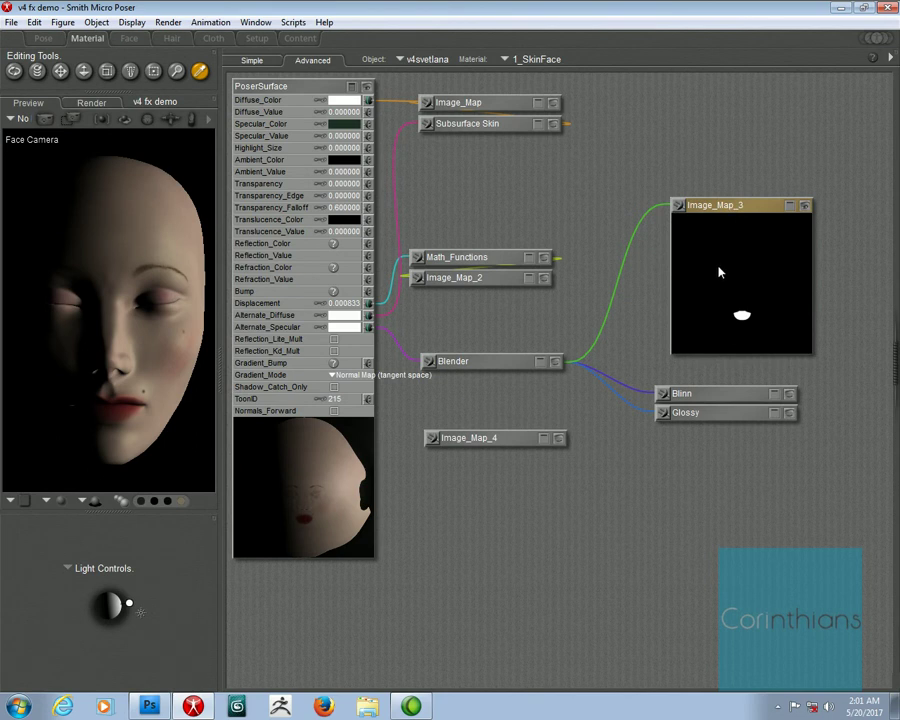
pyautogui.click(804, 205)
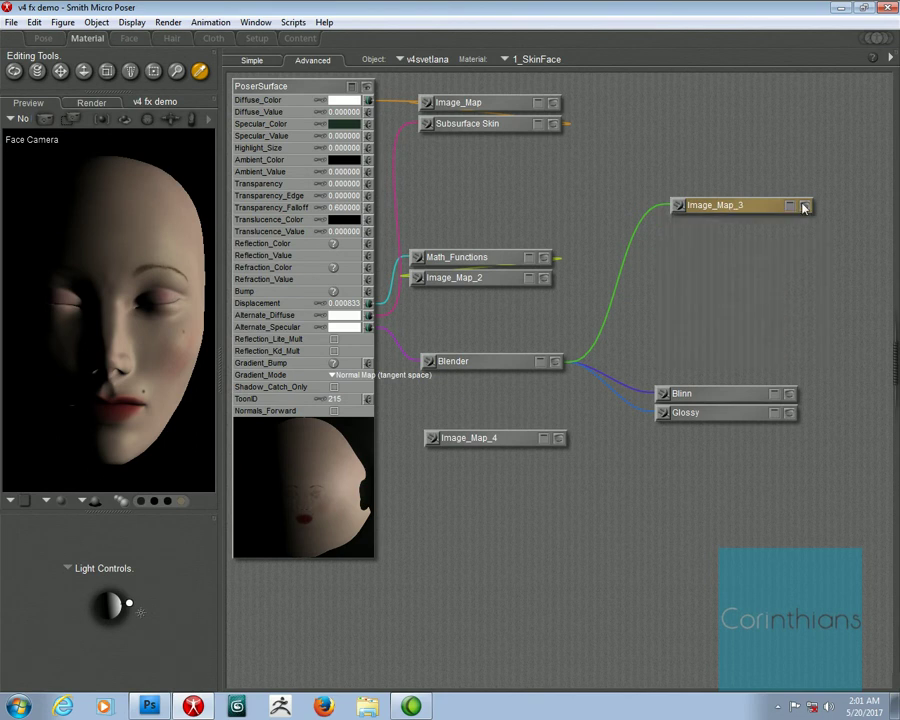
# Step: Move the Blinn node up between Image_Map_3 and Glossy and show its parameters
pyautogui.moveTo(725, 396); pyautogui.dragTo(722, 344)
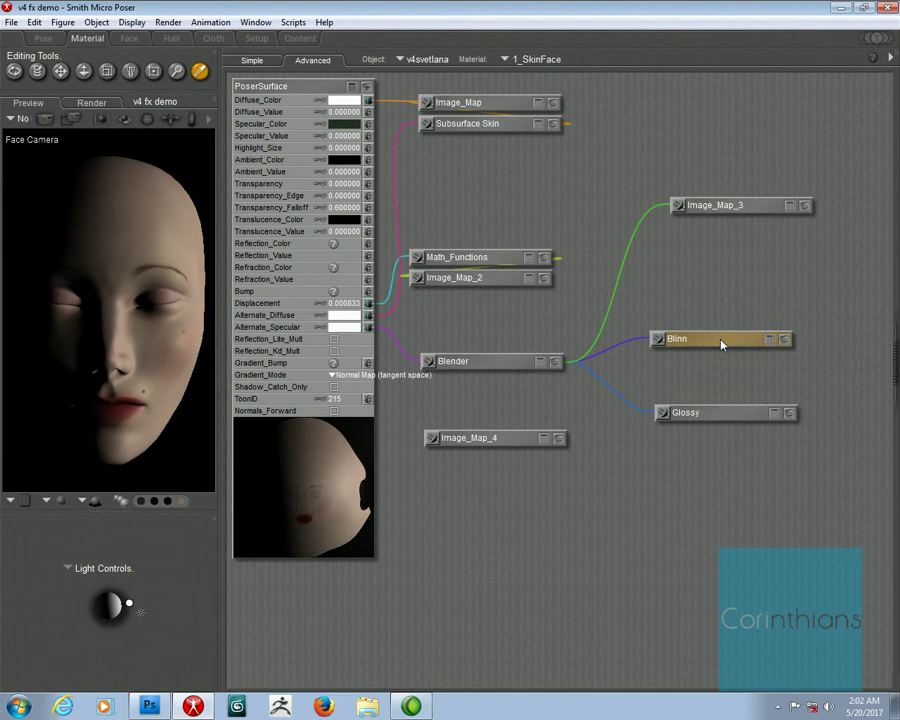
pyautogui.moveTo(753, 340); pyautogui.dragTo(760, 285)
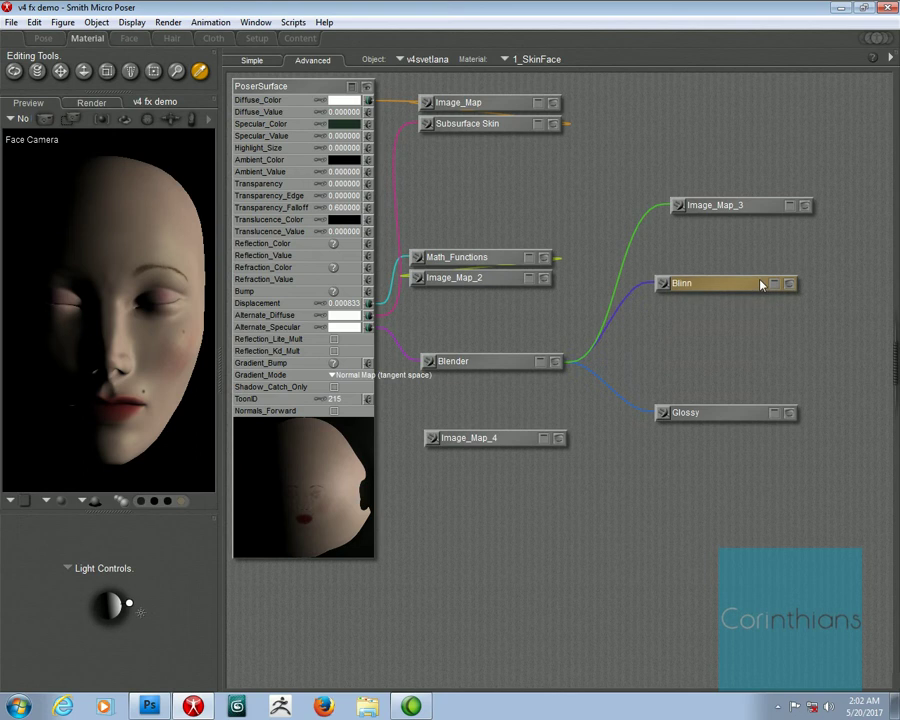
pyautogui.click(773, 285)
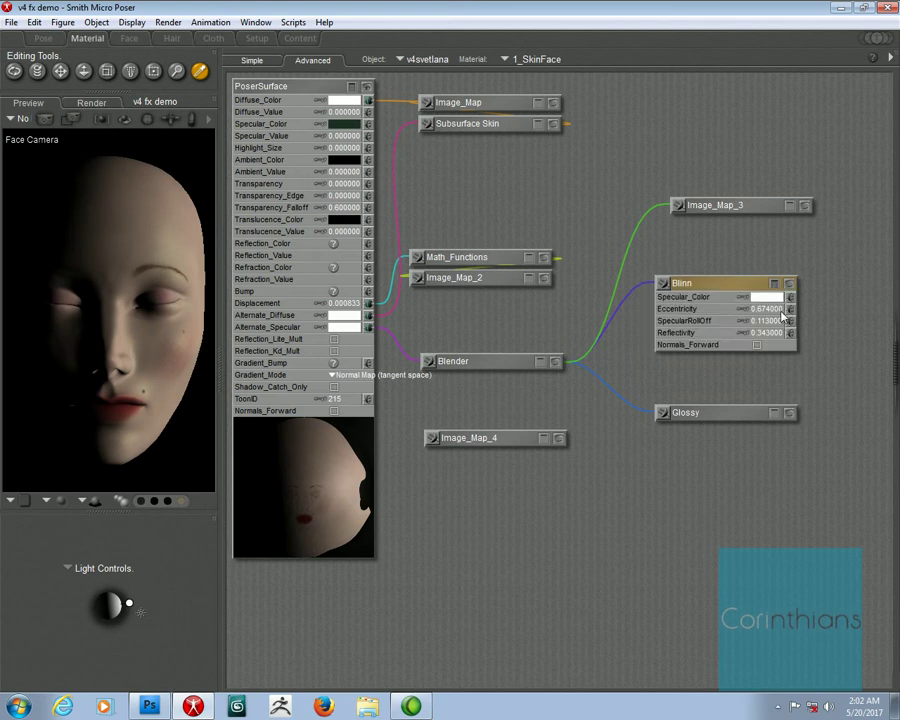
# Step: Check the Blinn node's preview, collapse the node, and connect Blinn directly to the Alternate_Specular channel
pyautogui.click(775, 286)
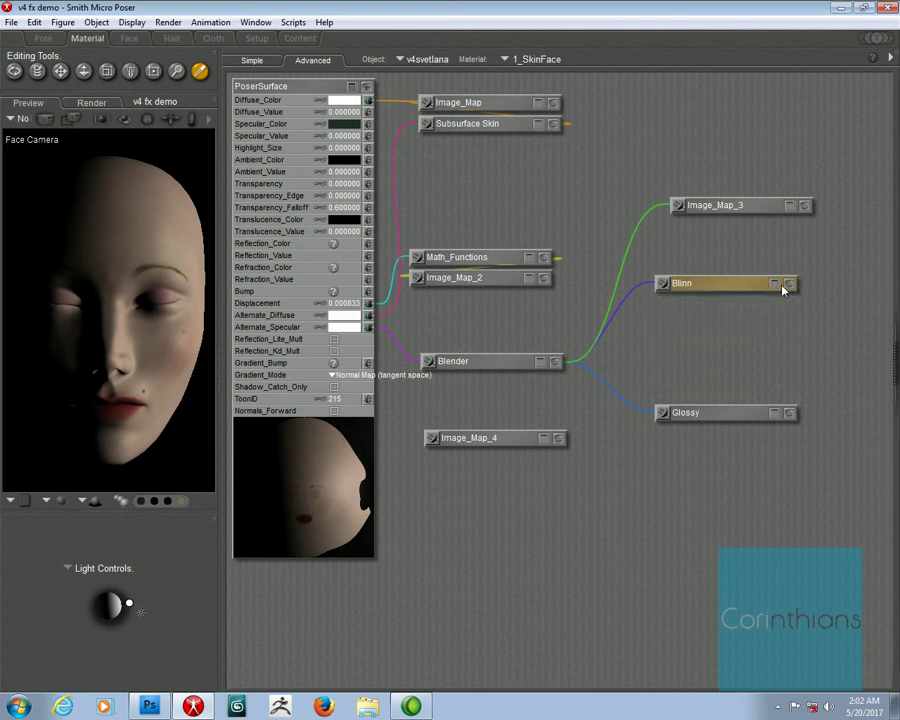
pyautogui.click(795, 286)
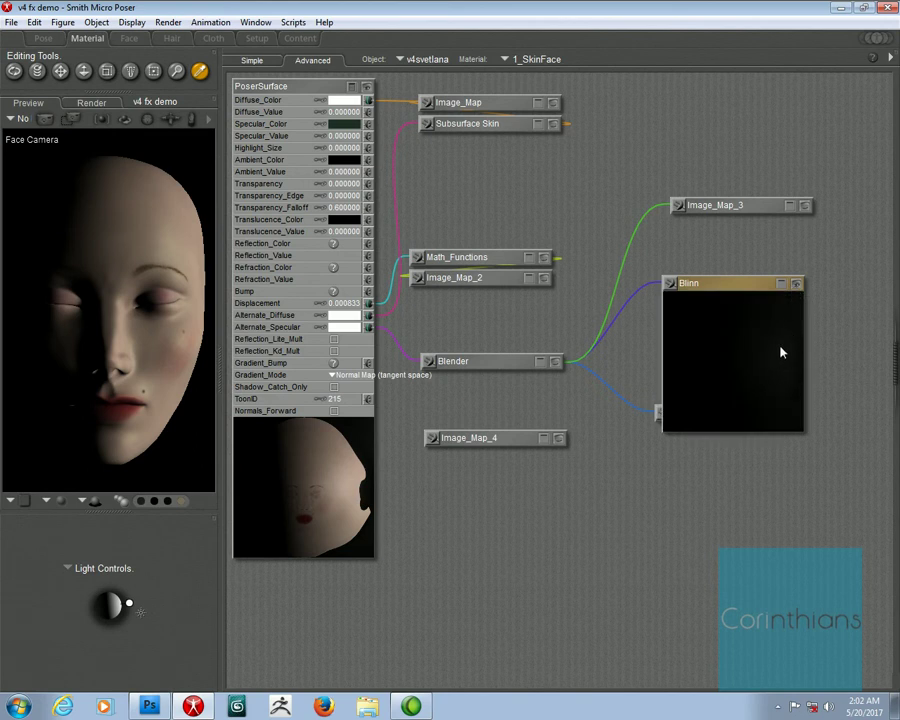
pyautogui.click(797, 284)
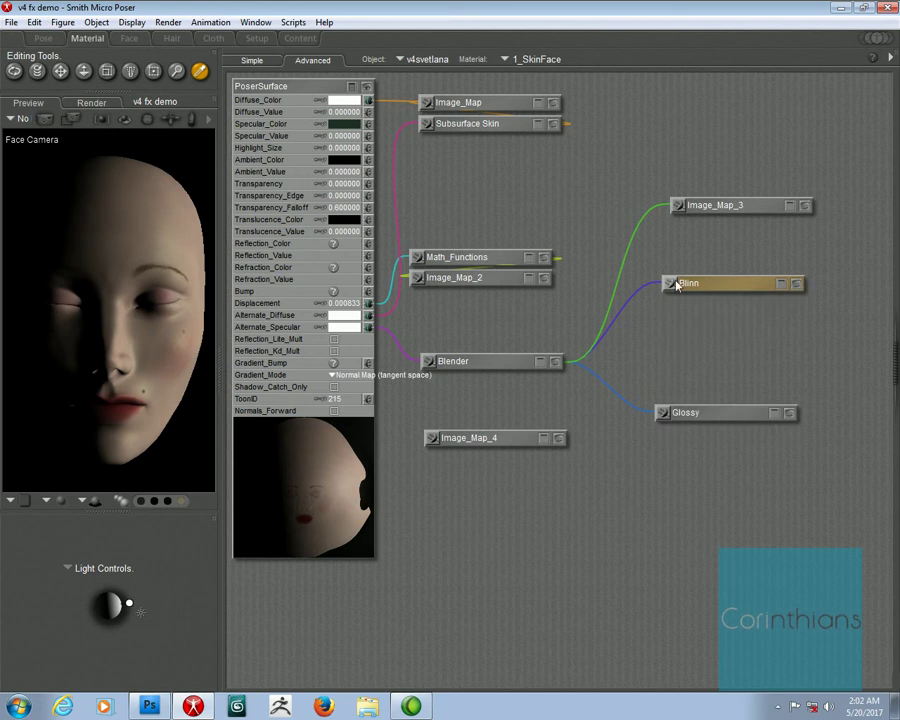
pyautogui.moveTo(668, 284); pyautogui.dragTo(370, 328)
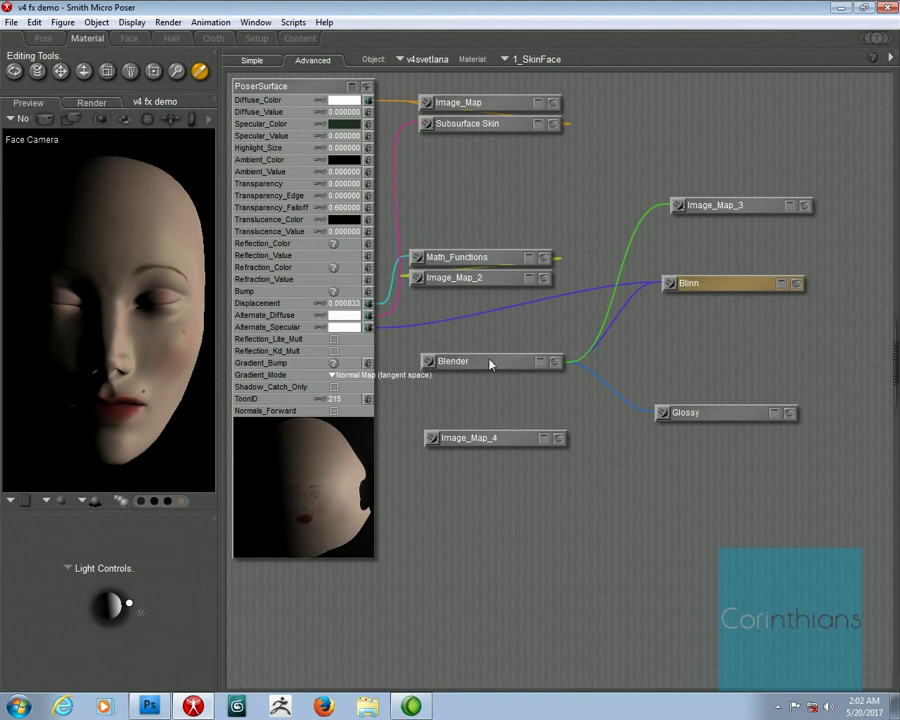
# Step: Move Blender and Glossy to the far side of the node area and bring Blinn and Image_Map_3 closer to PoserSurface
pyautogui.moveTo(490, 364); pyautogui.dragTo(772, 350)
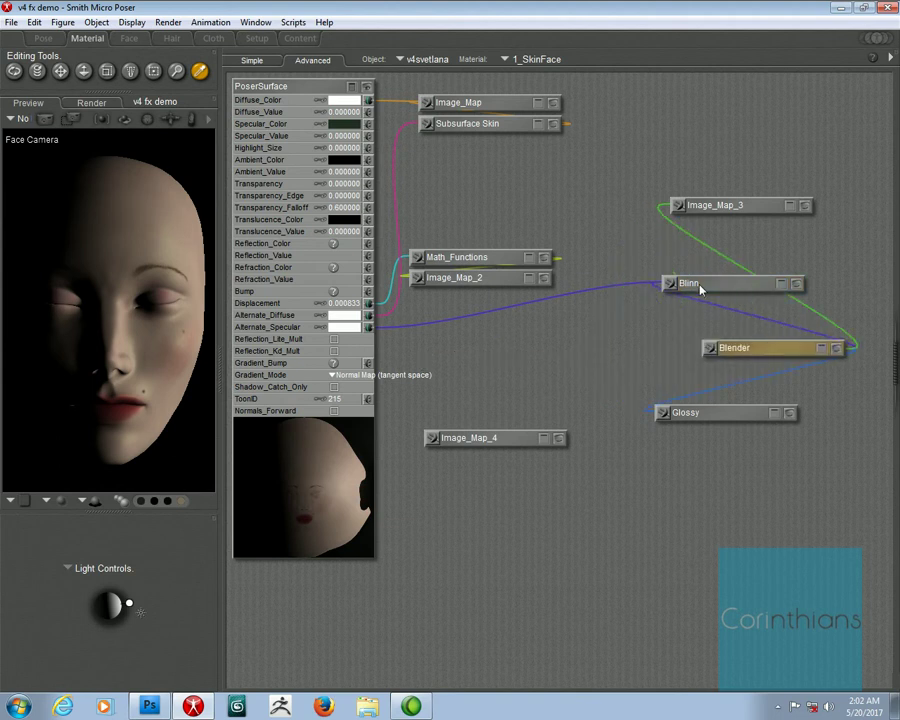
pyautogui.moveTo(702, 290); pyautogui.dragTo(509, 327)
pyautogui.click(560, 386)
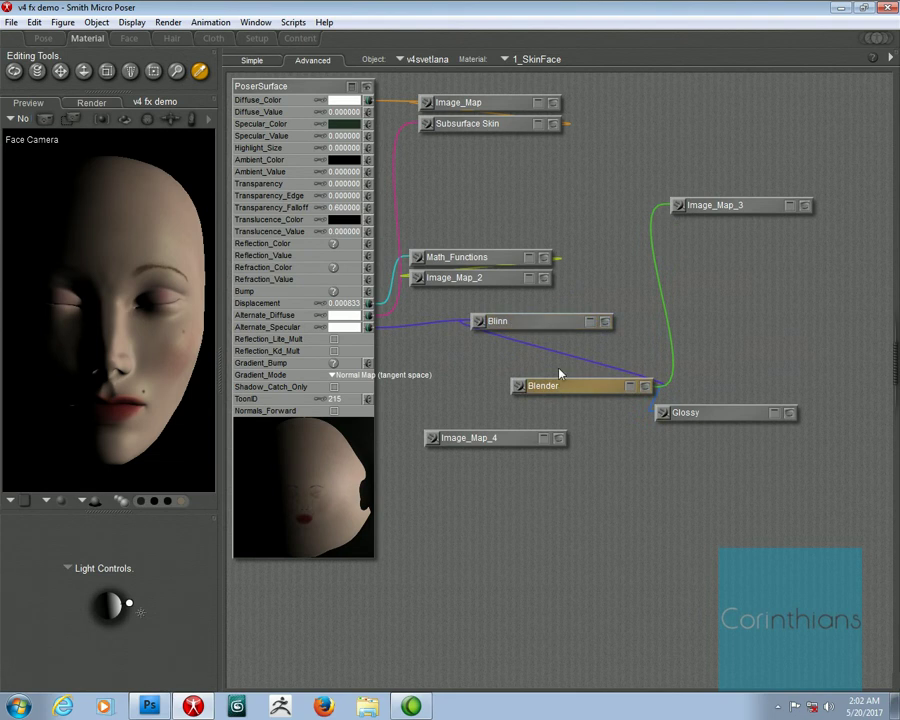
pyautogui.moveTo(560, 374); pyautogui.dragTo(880, 341)
pyautogui.moveTo(778, 414); pyautogui.dragTo(890, 386)
pyautogui.moveTo(712, 204); pyautogui.dragTo(567, 346)
pyautogui.click(562, 323)
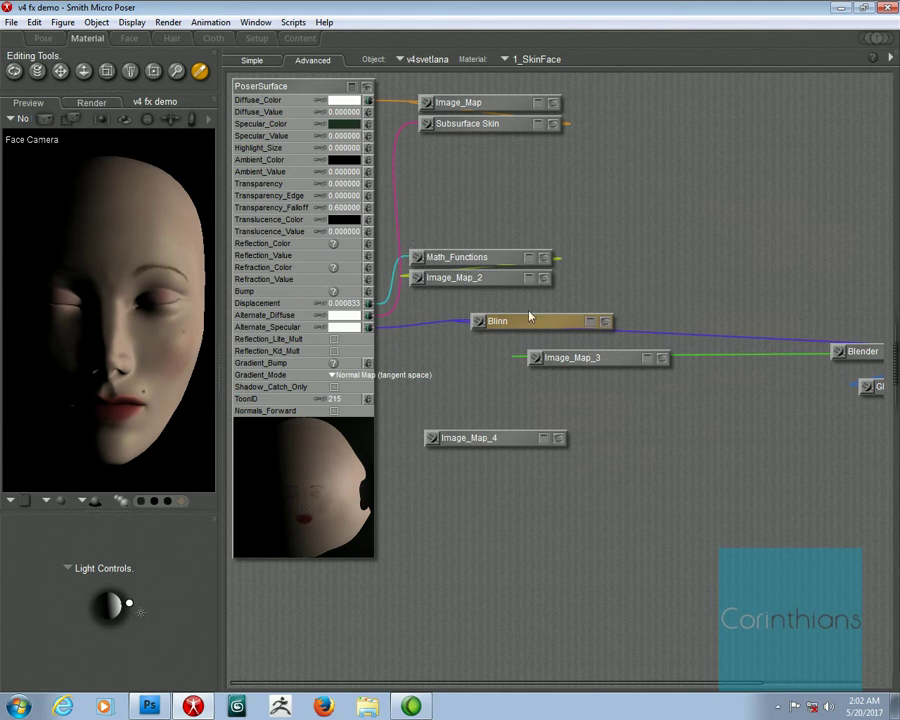
# Step: Check the previews of the Blinn and Image_Map_3 nodes, then collapse them again
pyautogui.click(605, 322)
pyautogui.click(605, 322)
pyautogui.click(618, 358)
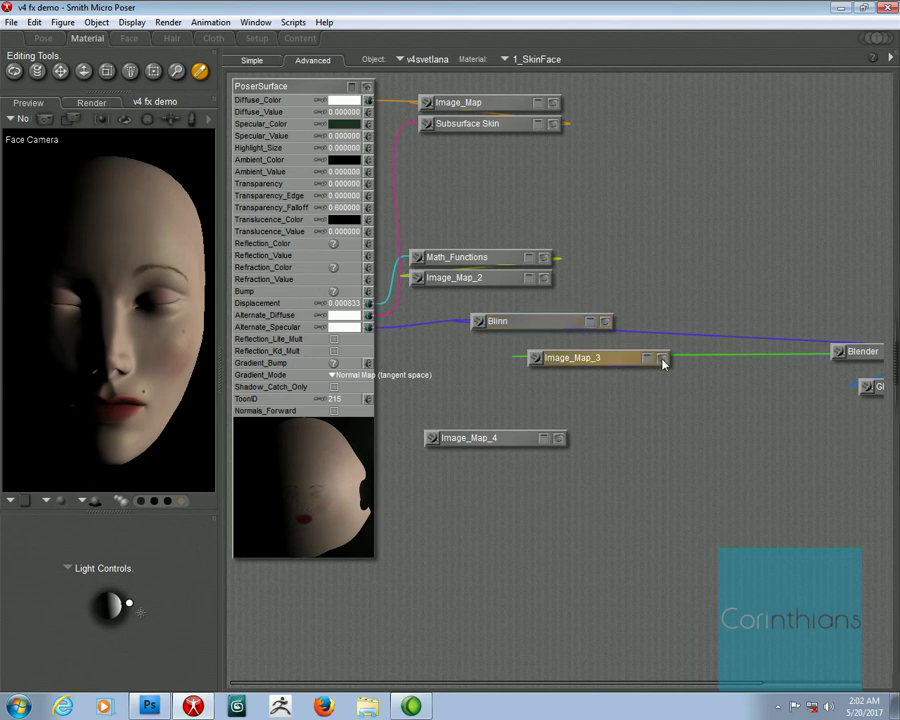
pyautogui.click(662, 360)
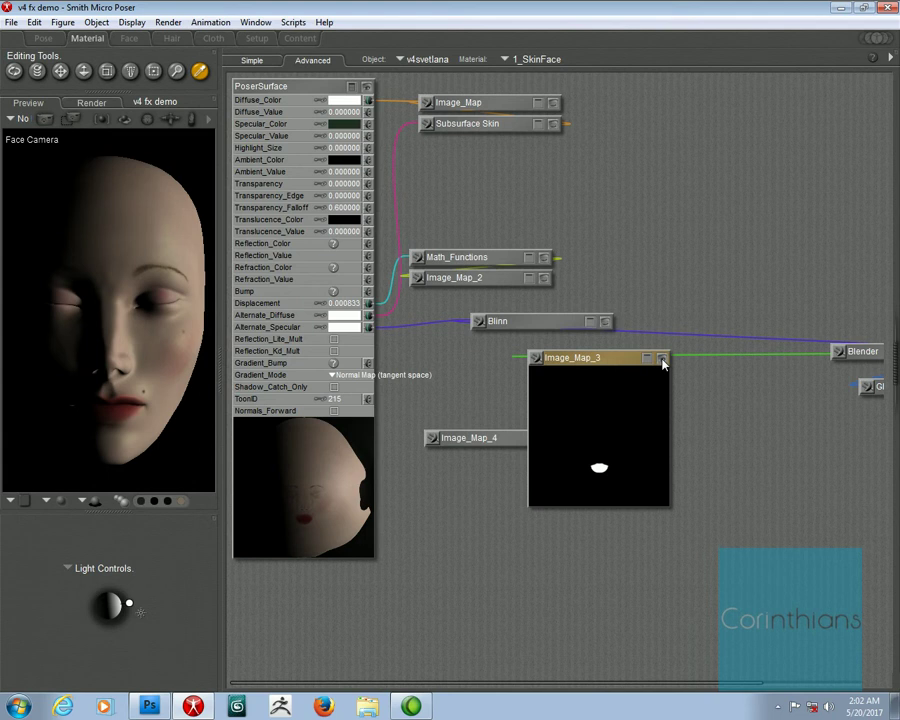
pyautogui.click(662, 360)
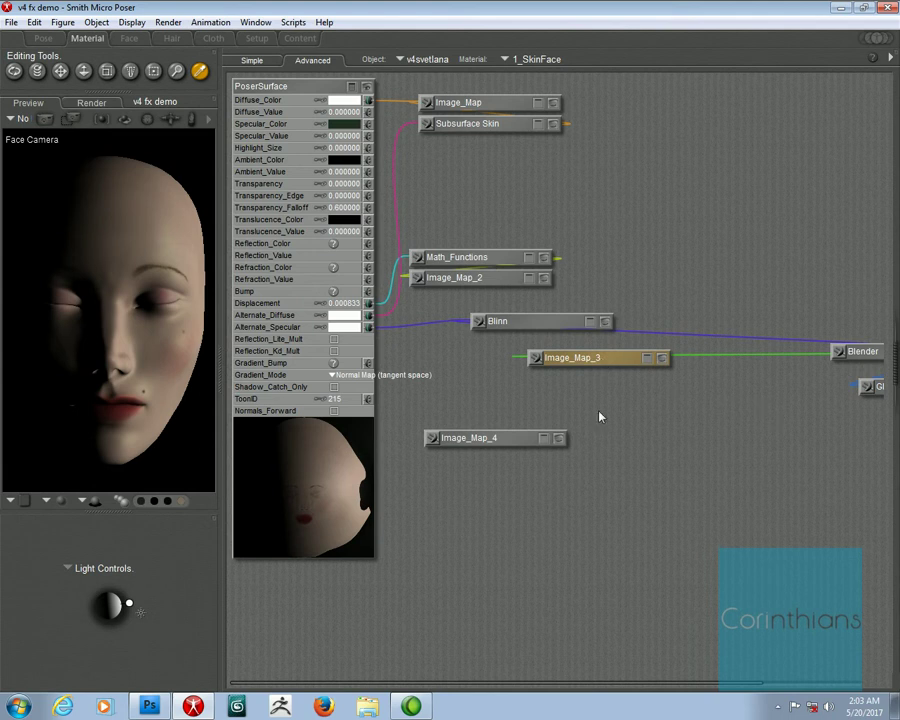
# Step: Try adding a new glossy specular lighting node, and delete it again
pyautogui.rightClick(647, 389)
pyautogui.moveTo(752, 397)
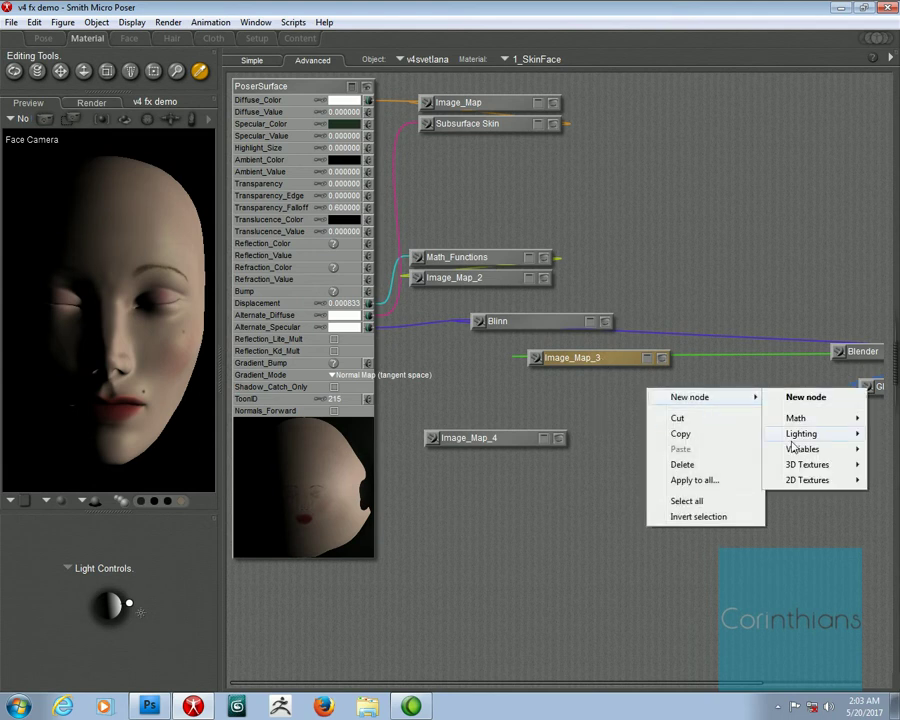
pyautogui.moveTo(800, 433)
pyautogui.moveTo(698, 456)
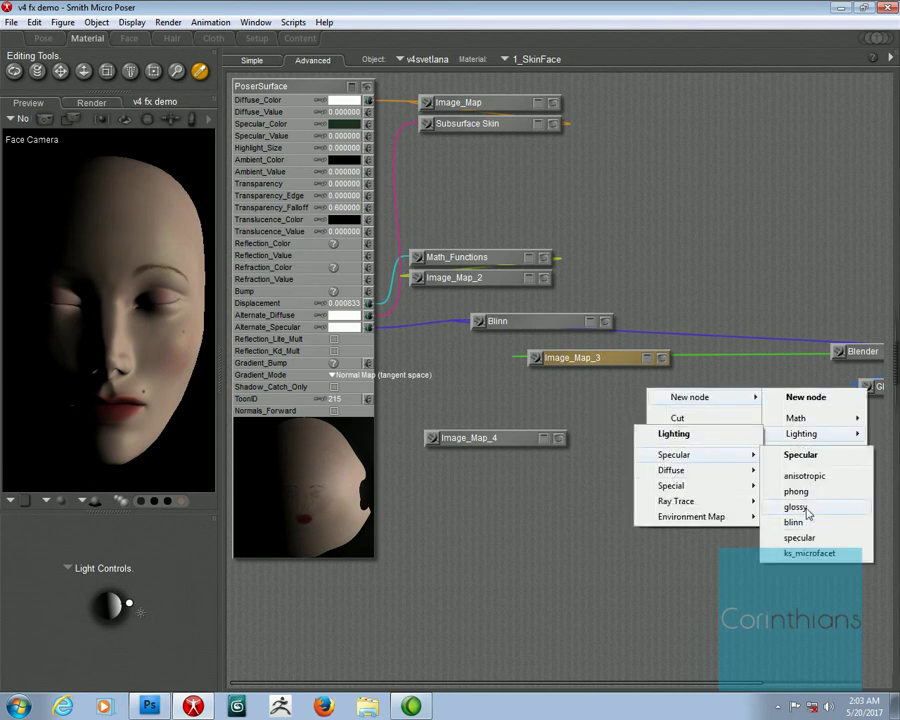
pyautogui.click(795, 507)
pyautogui.rightClick(743, 403)
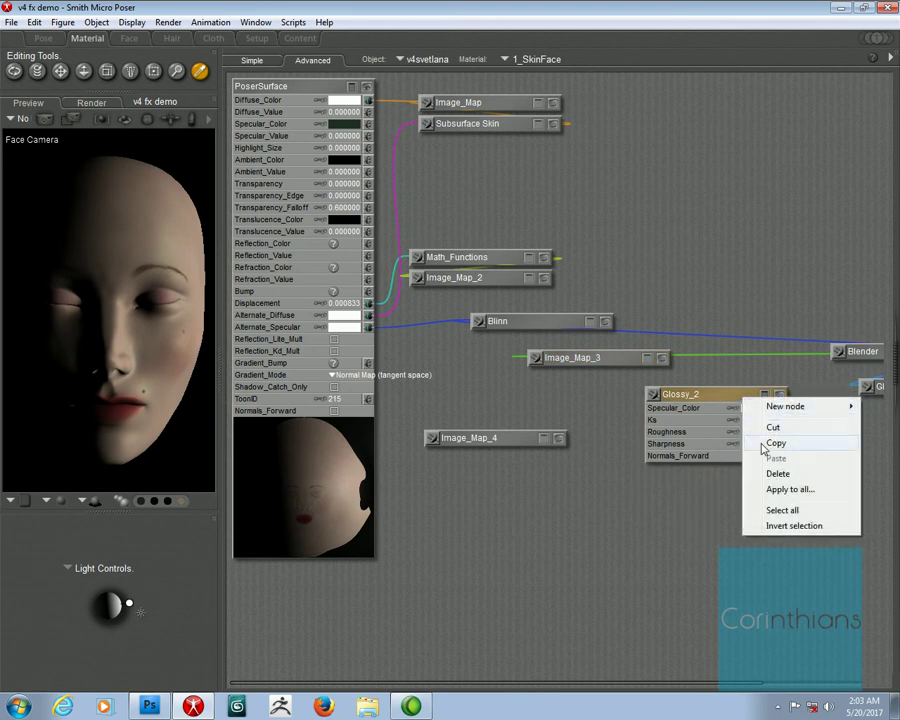
pyautogui.click(768, 473)
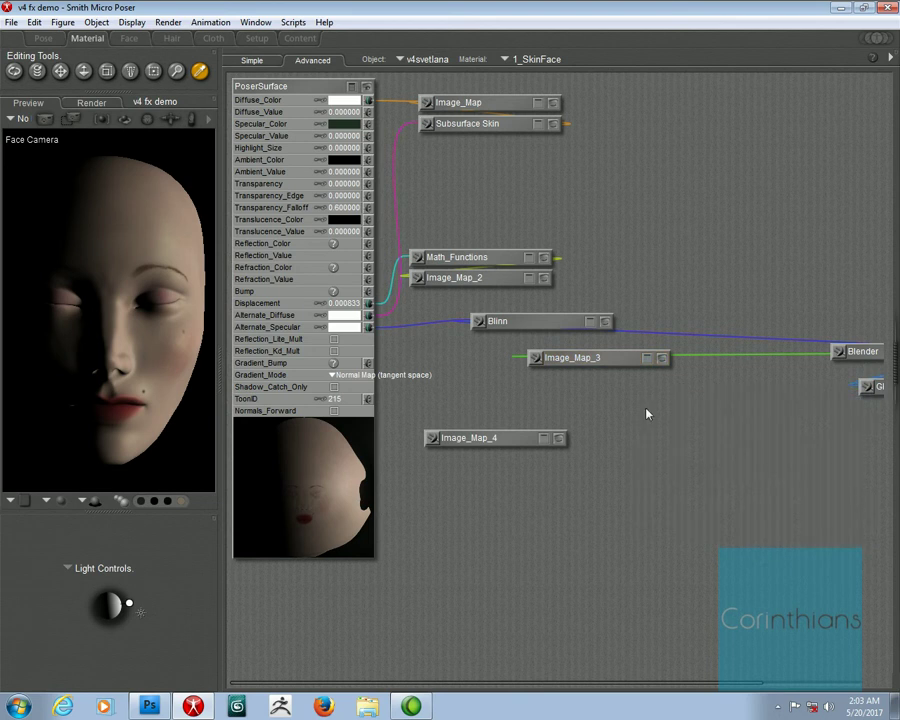
# Step: Bring the existing Glossy node beneath Image_Map_3 and show its parameters and preview
pyautogui.moveTo(876, 390); pyautogui.dragTo(790, 402)
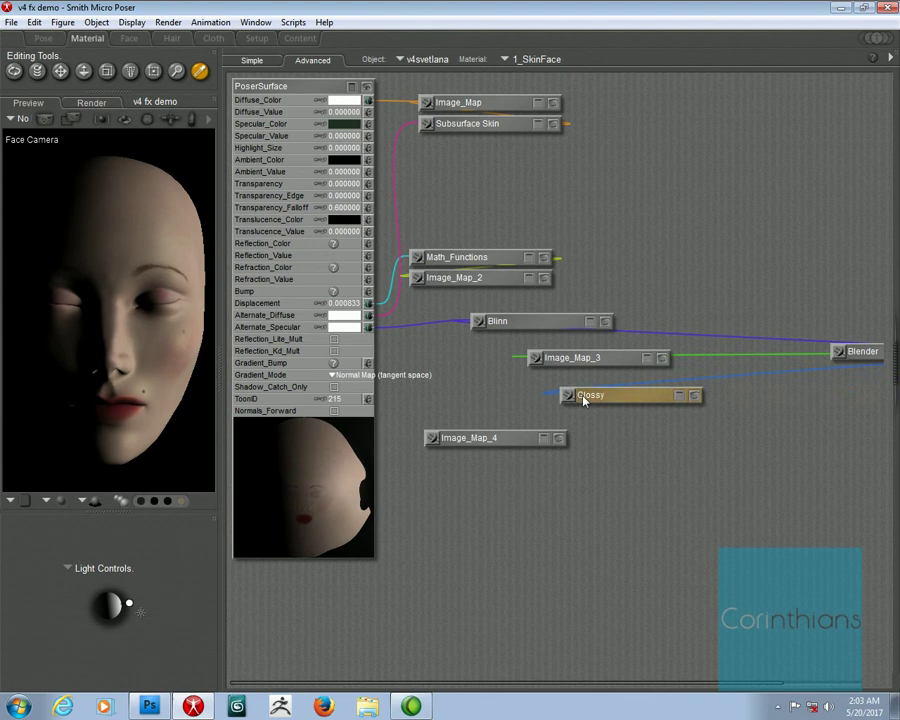
pyautogui.moveTo(584, 399); pyautogui.dragTo(620, 398)
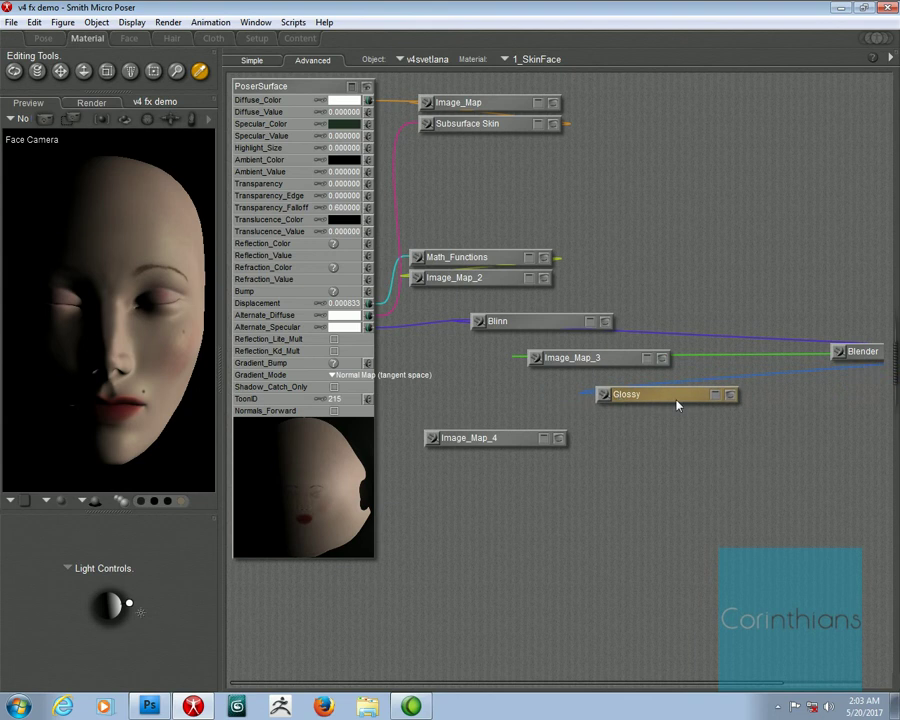
pyautogui.click(730, 396)
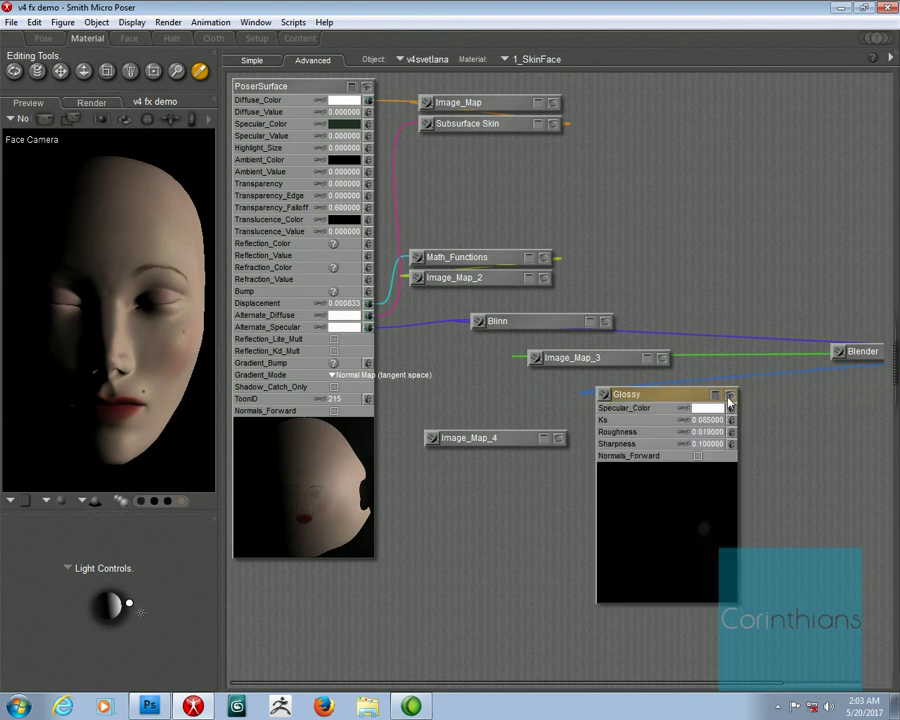
# Step: Move Image_Map_3 well above Glossy, connect it to Glossy's Specular_Color channel, and show its mask preview
pyautogui.click(662, 357)
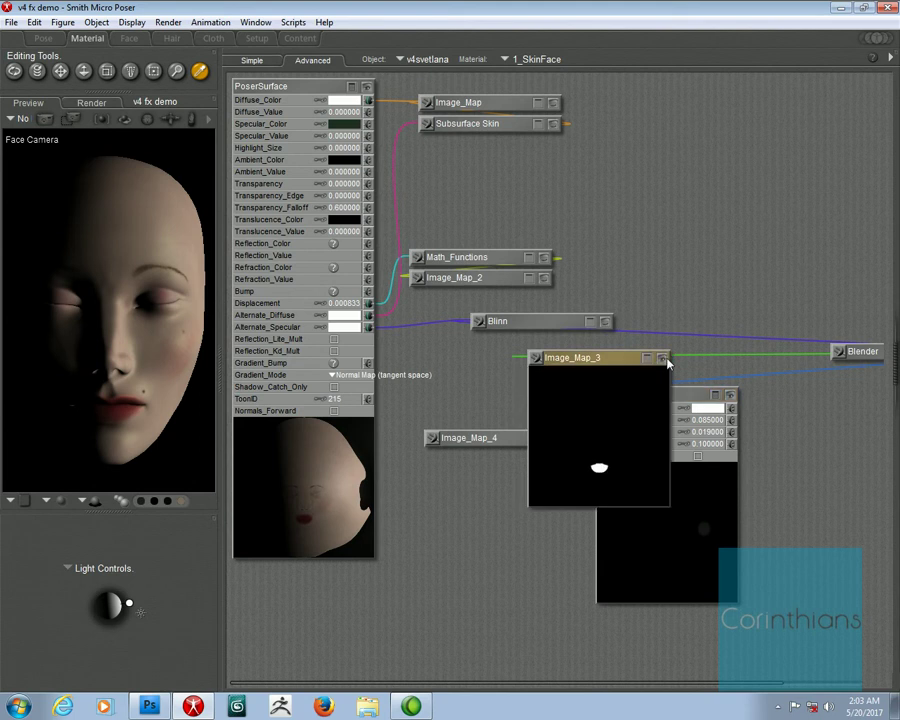
pyautogui.moveTo(667, 363); pyautogui.dragTo(776, 130)
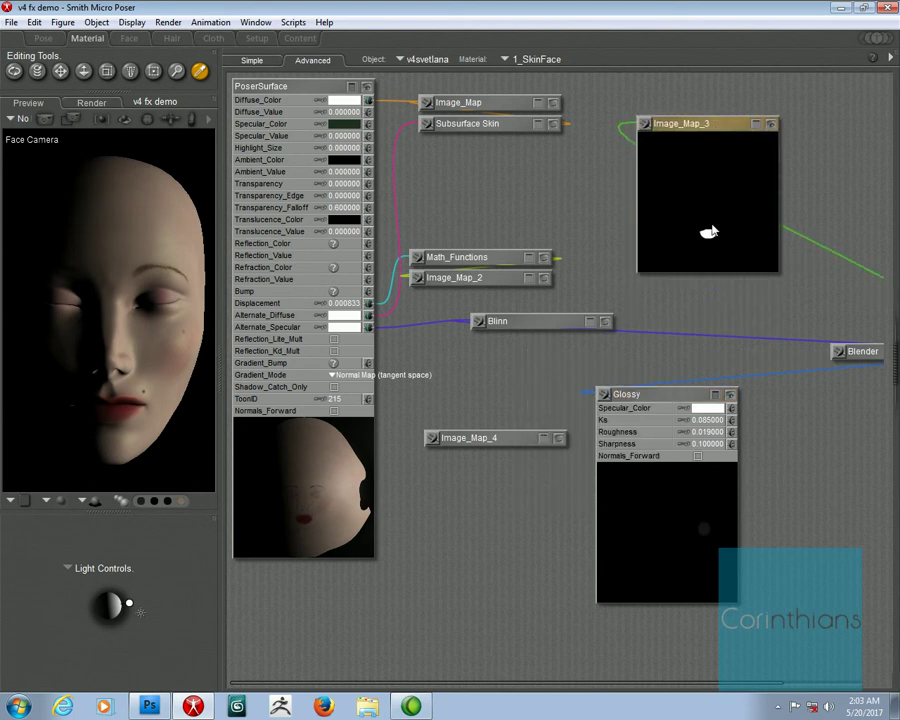
pyautogui.click(769, 124)
pyautogui.moveTo(645, 125); pyautogui.dragTo(731, 406)
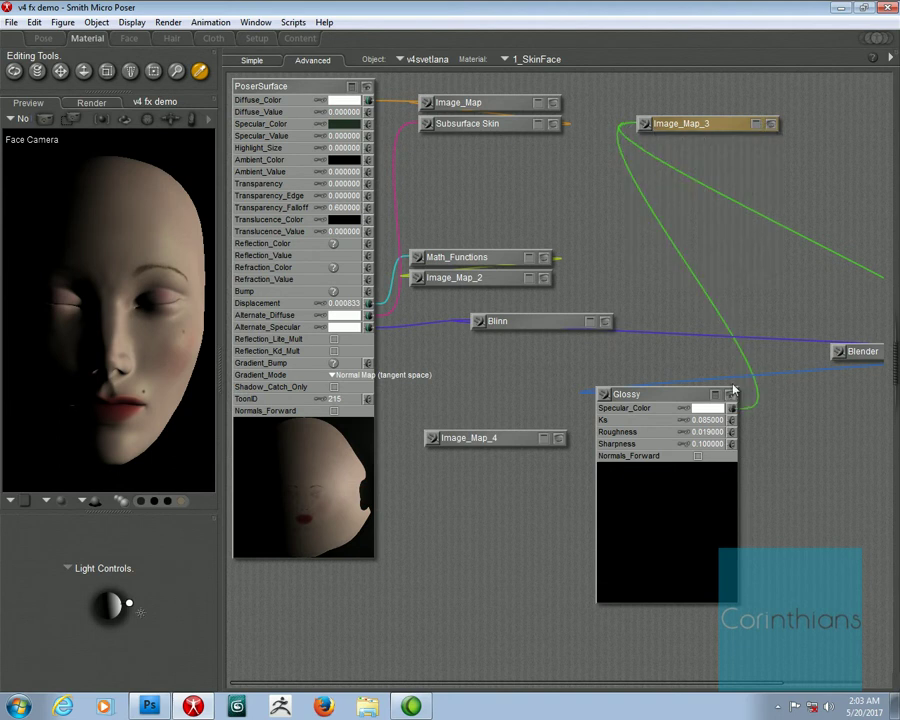
pyautogui.click(757, 125)
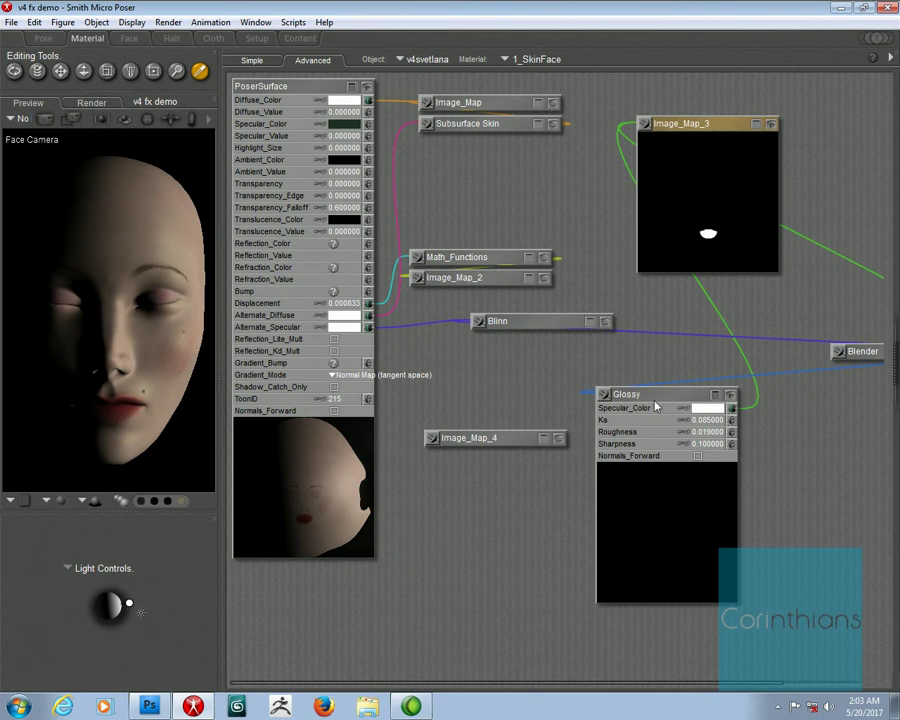
# Step: Connect the Glossy node to Alternate_Specular in place of Blinn and set its Ks to 20
pyautogui.moveTo(600, 394); pyautogui.dragTo(372, 330)
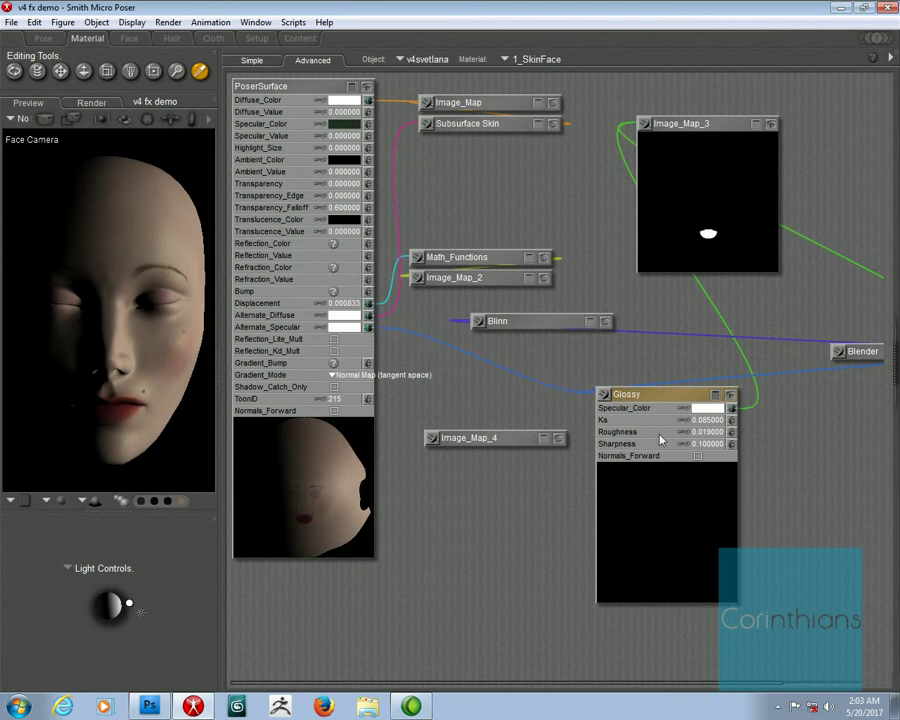
pyautogui.click(706, 421)
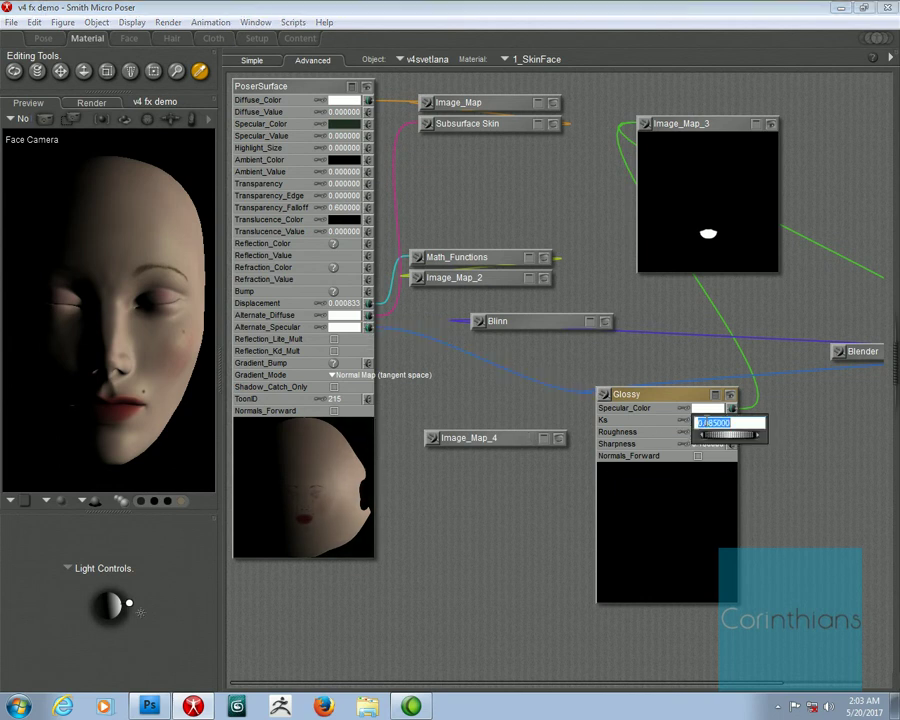
pyautogui.click(740, 480)
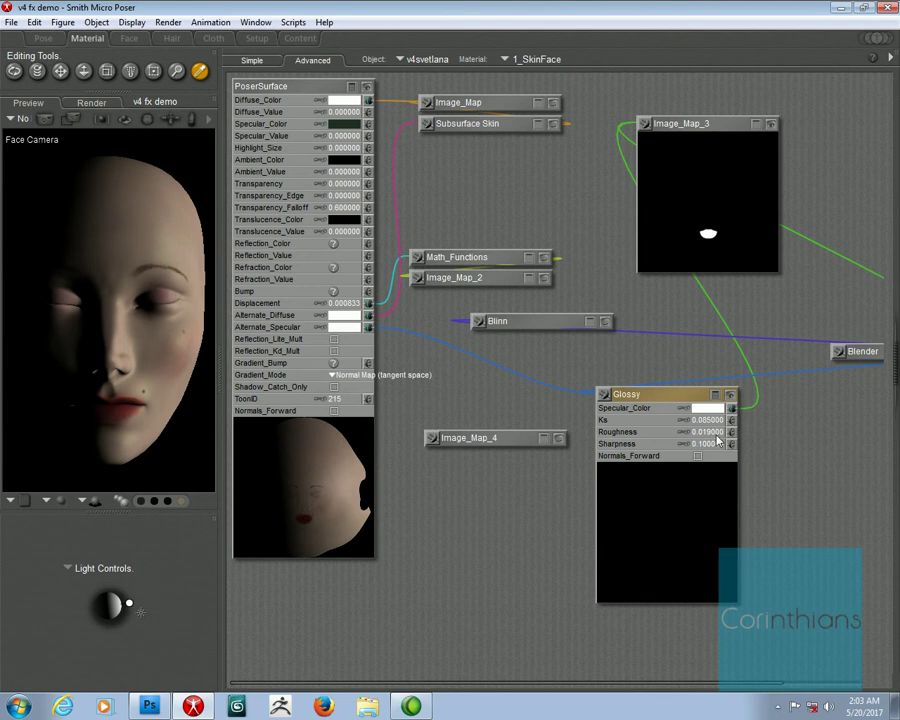
pyautogui.click(707, 420)
pyautogui.write('20')
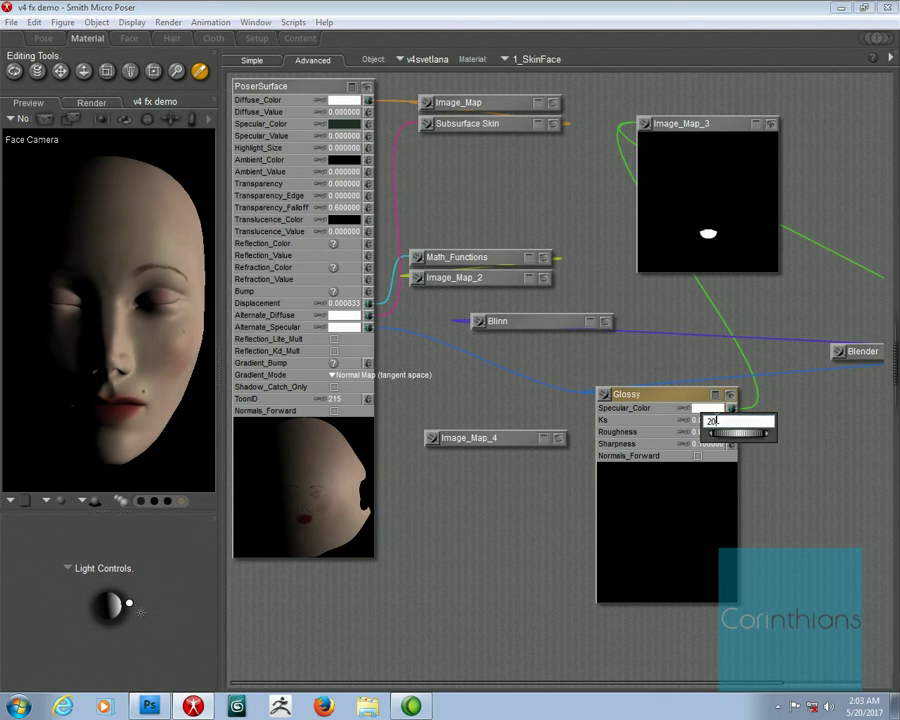
pyautogui.press('Return')
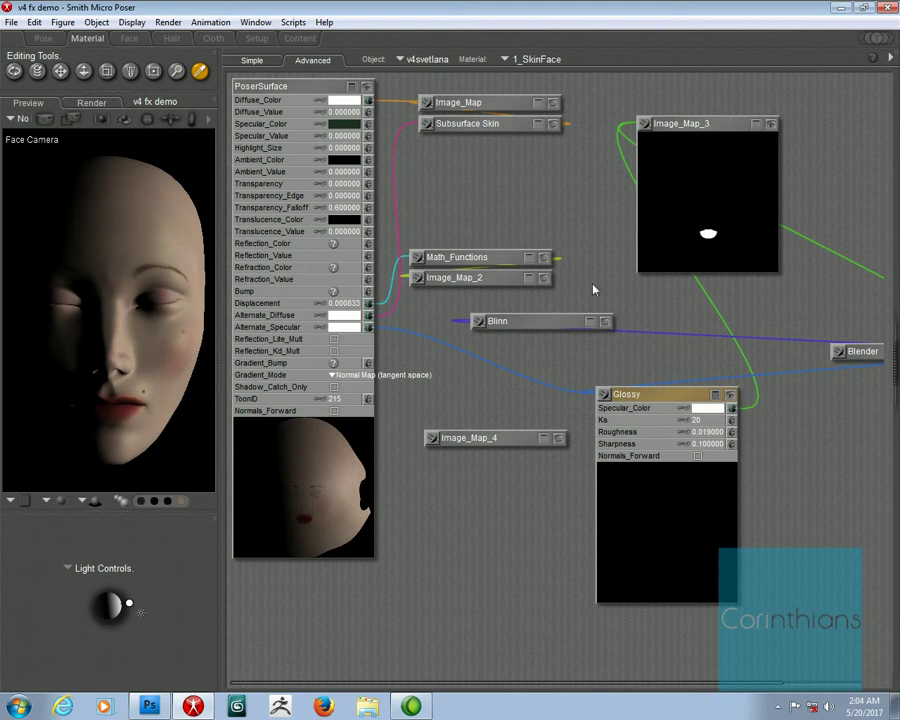
pyautogui.moveTo(551, 326); pyautogui.dragTo(561, 324)
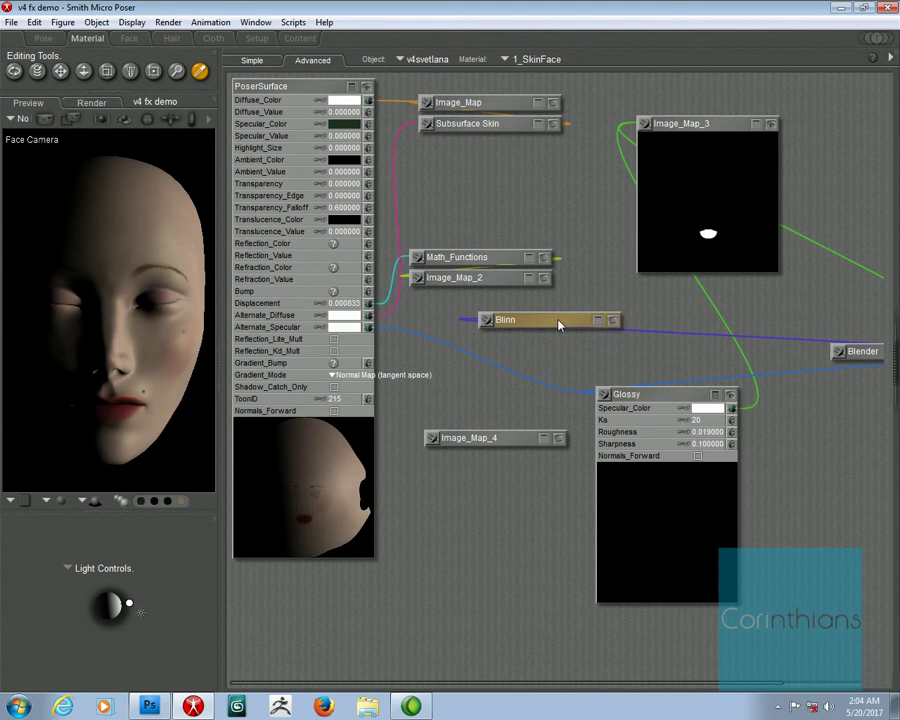
pyautogui.moveTo(640, 397); pyautogui.dragTo(632, 389)
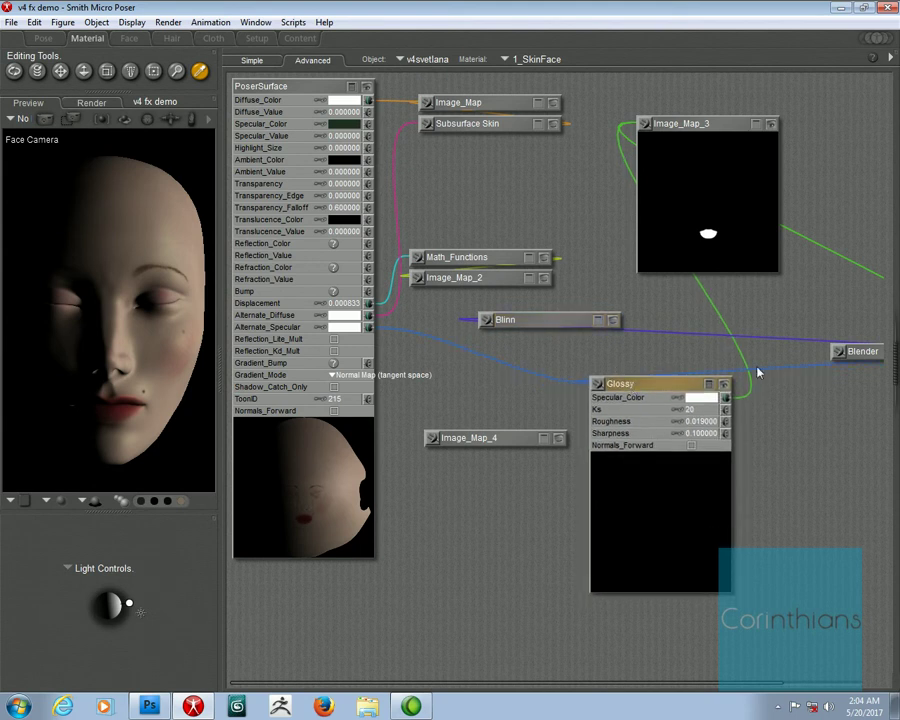
pyautogui.moveTo(705, 127); pyautogui.dragTo(706, 129)
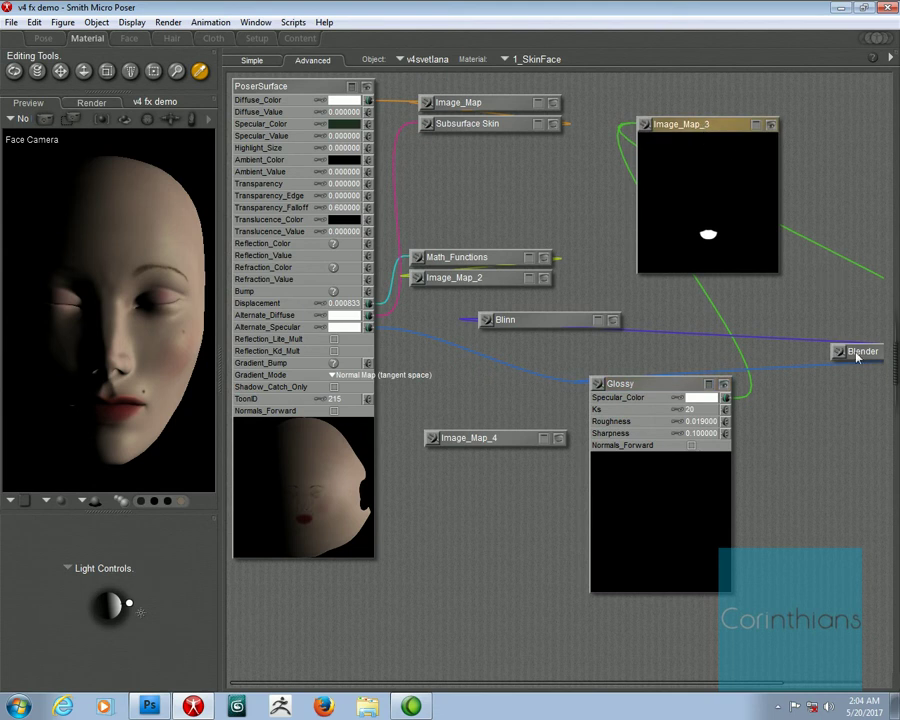
pyautogui.rightClick(689, 328)
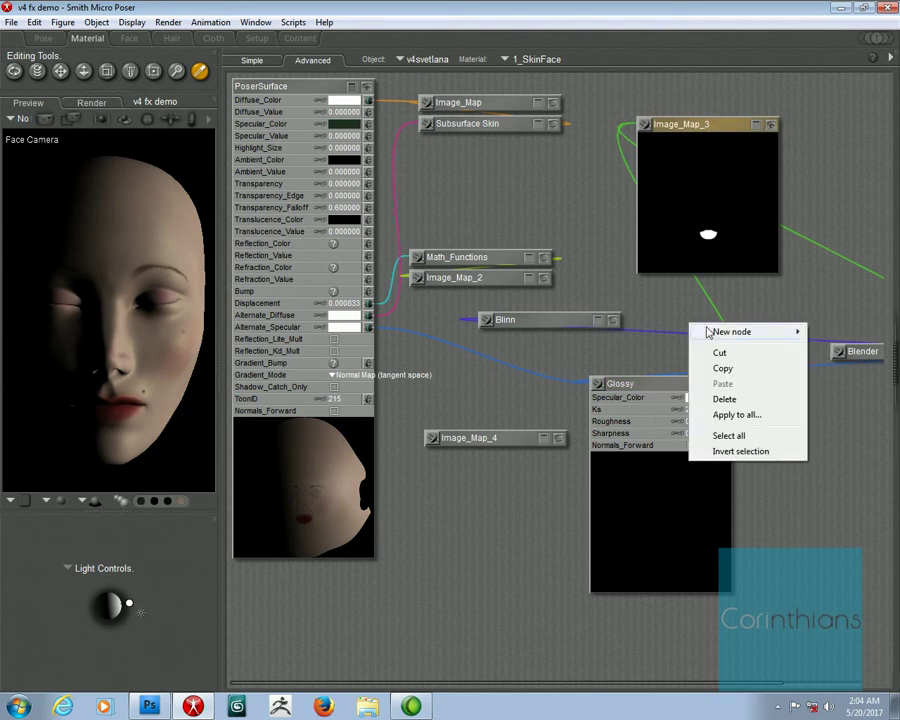
pyautogui.moveTo(797, 334)
pyautogui.moveTo(676, 351)
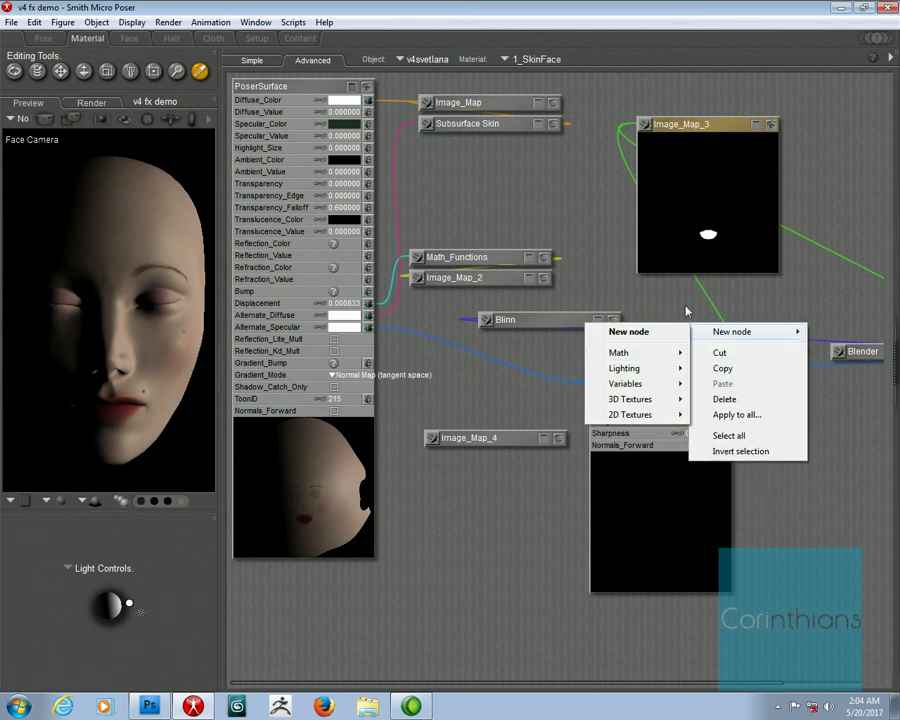
pyautogui.click(770, 325)
# Step: Bring the Blender node back beneath Blinn and move Glossy farther away from it
pyautogui.moveTo(862, 353); pyautogui.dragTo(475, 353)
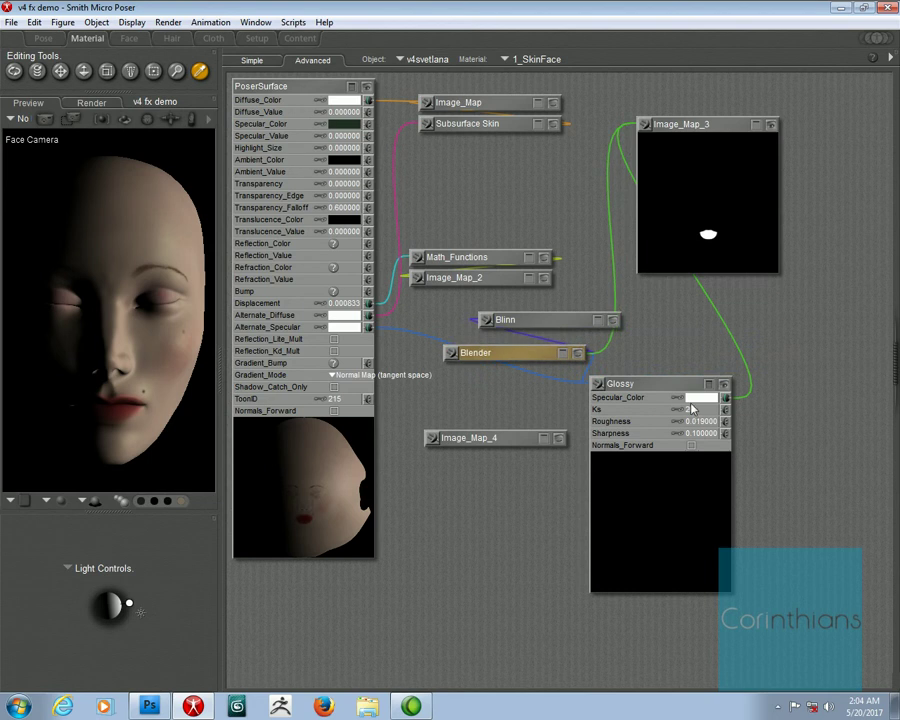
pyautogui.moveTo(626, 385); pyautogui.dragTo(668, 389)
# Step: Set Glossy's Ks to 0.085, hide the node's parameters, and move it slightly farther from Blender
pyautogui.click(738, 419)
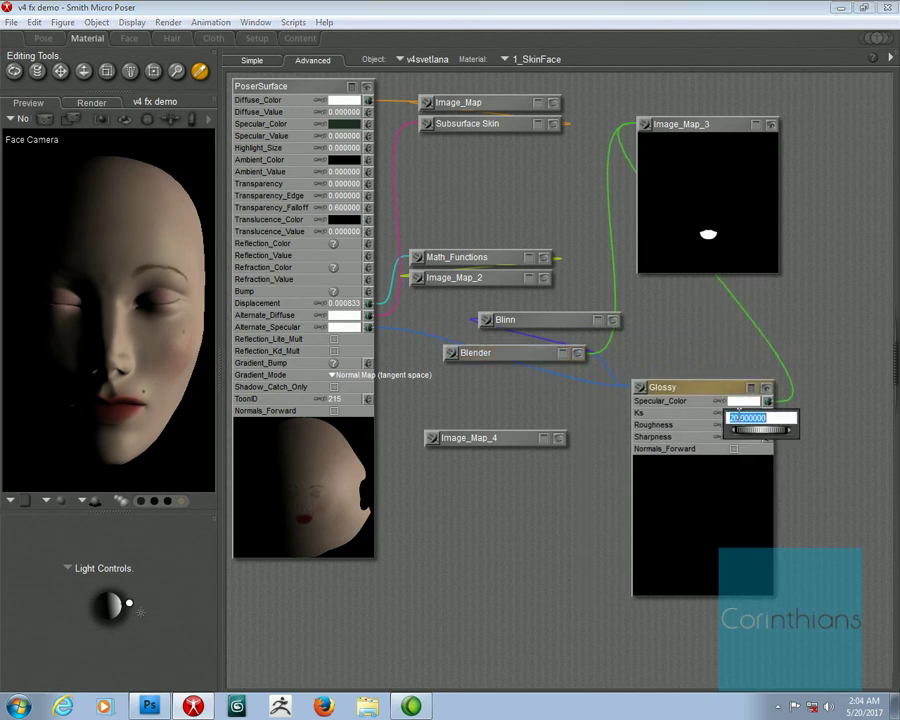
pyautogui.write('0.085000')
pyautogui.press('Return')
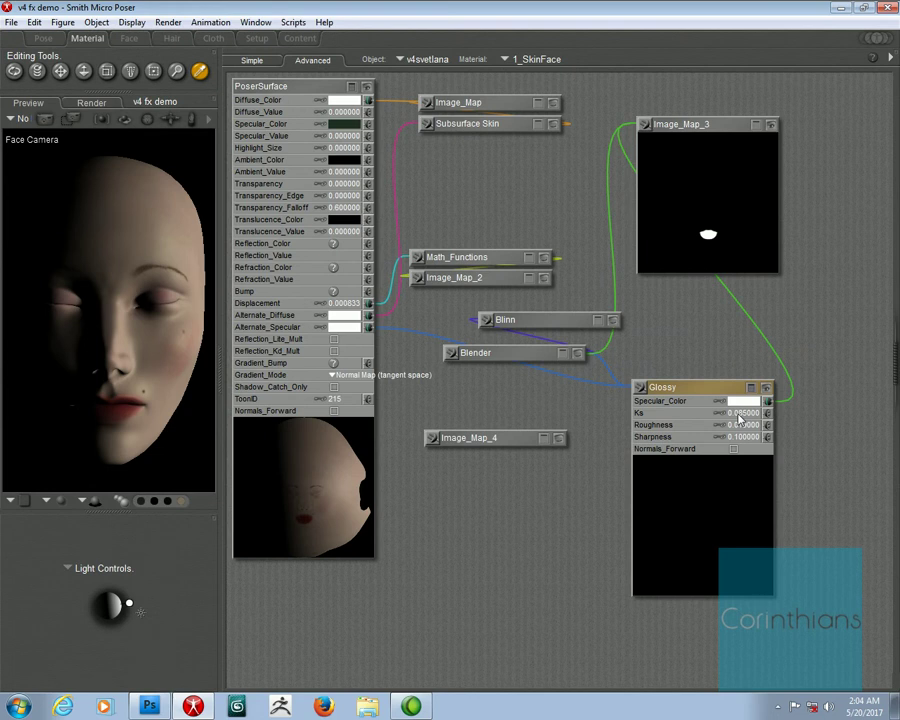
pyautogui.click(751, 388)
pyautogui.moveTo(697, 392); pyautogui.dragTo(727, 412)
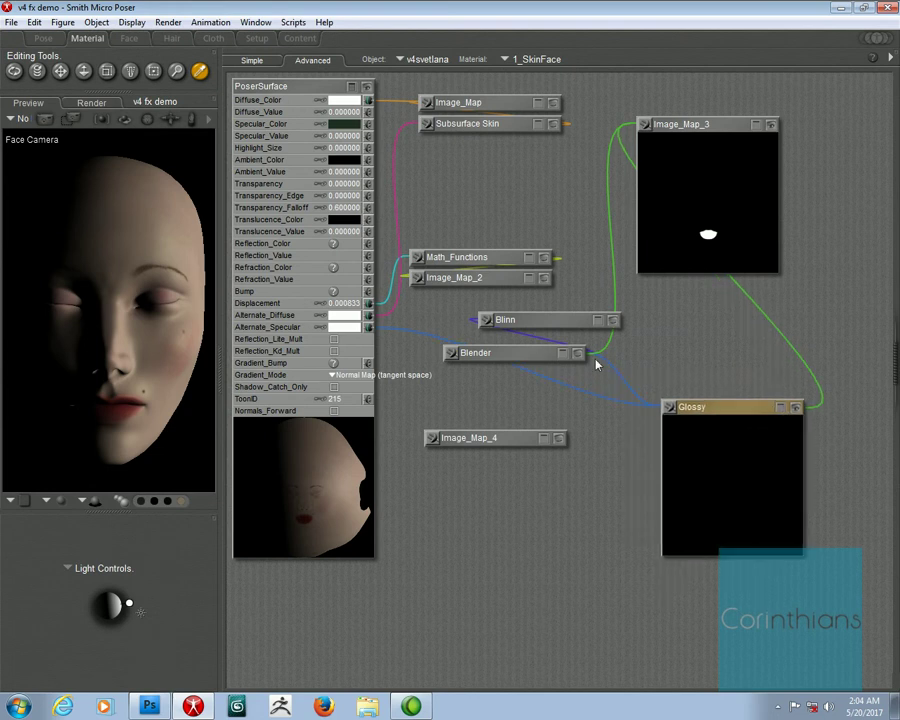
# Step: Show the Blender node's parameters and preview, move it slightly lower, and move Blinn above Glossy
pyautogui.click(563, 353)
pyautogui.moveTo(543, 355); pyautogui.dragTo(578, 378)
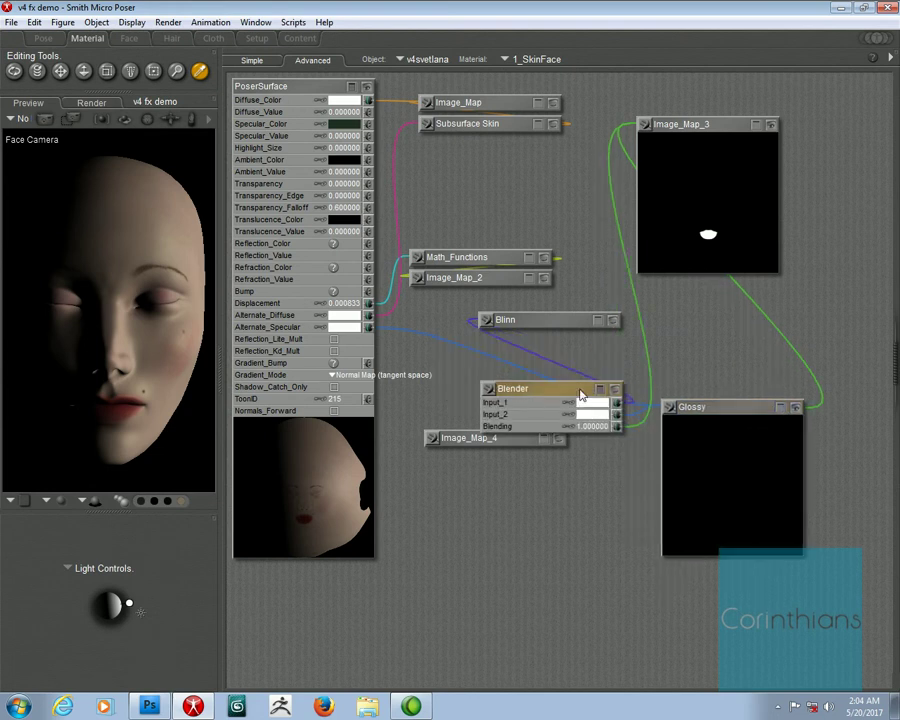
pyautogui.click(613, 378)
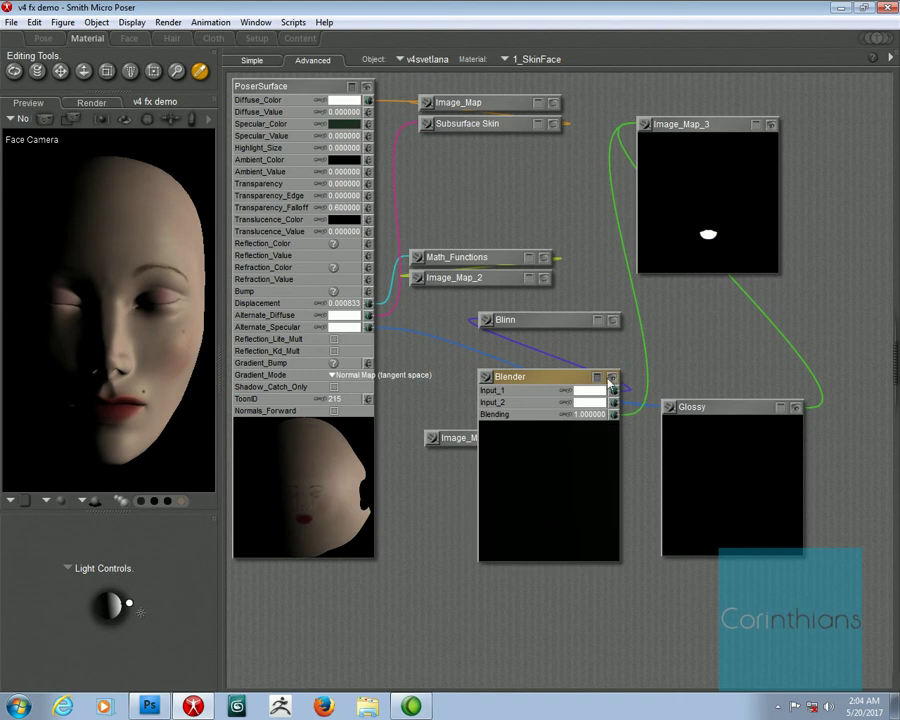
pyautogui.moveTo(484, 320); pyautogui.dragTo(681, 322)
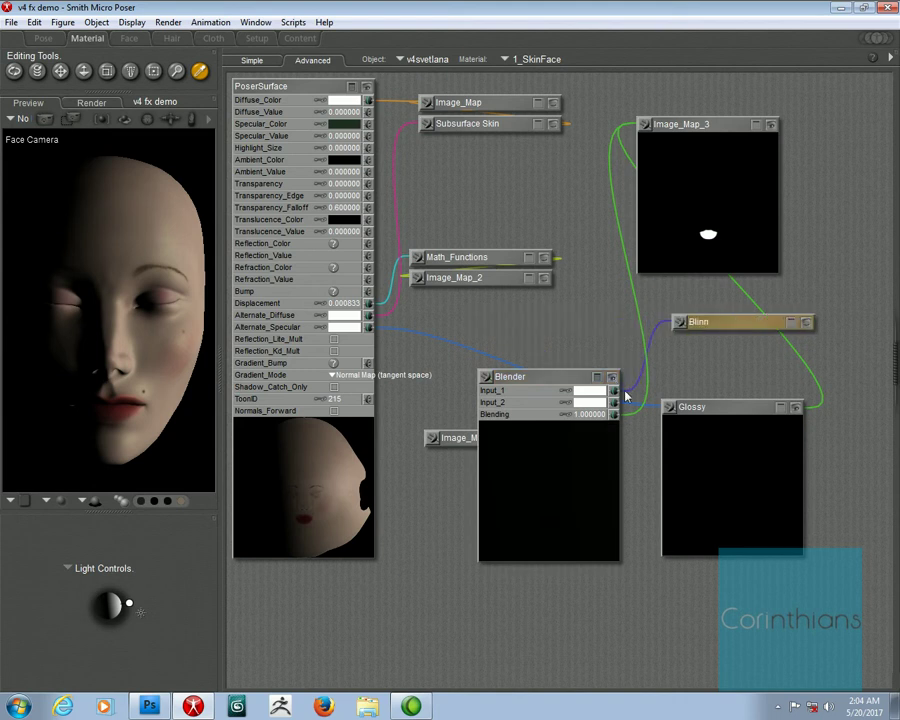
# Step: Move Glossy a little farther from Blender and disconnect the mask from its Specular_Color channel, hiding the node's parameters
pyautogui.moveTo(696, 408); pyautogui.dragTo(616, 403)
pyautogui.click(812, 405)
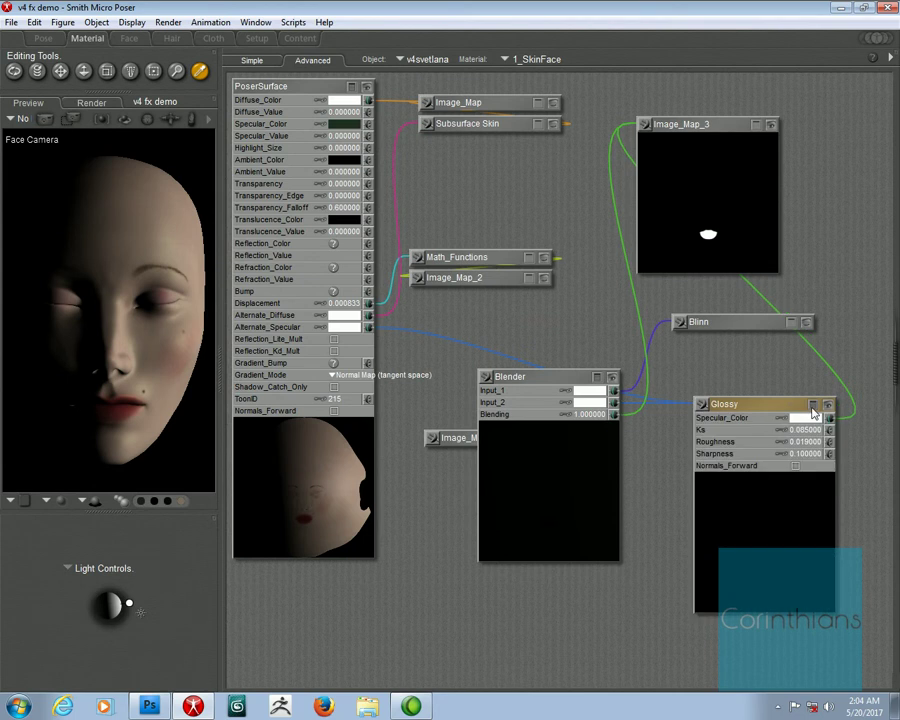
pyautogui.click(829, 418)
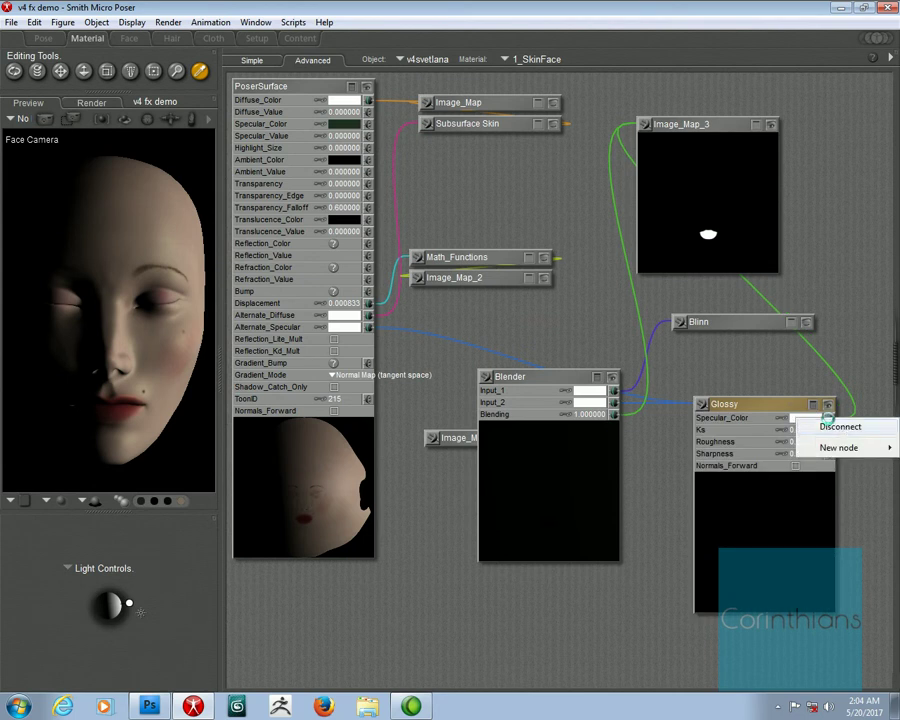
pyautogui.click(842, 428)
pyautogui.click(813, 405)
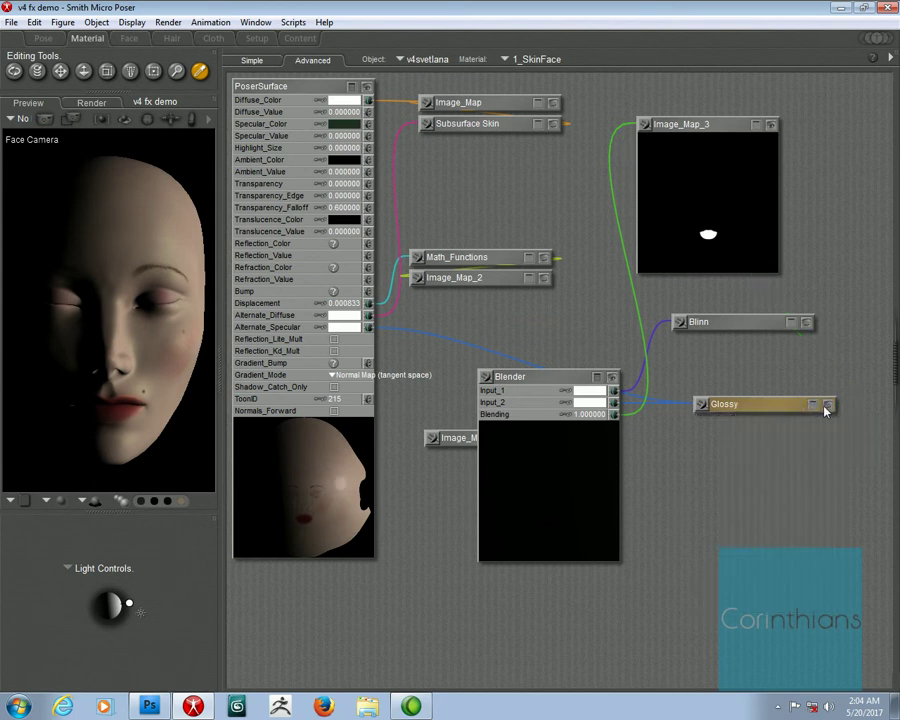
# Step: Show the previews of Glossy and Blinn, with Blinn moved higher above Glossy and Image_Map_3 moved down beneath it
pyautogui.click(827, 407)
pyautogui.click(806, 322)
pyautogui.moveTo(768, 322); pyautogui.dragTo(783, 243)
pyautogui.moveTo(719, 125); pyautogui.dragTo(720, 520)
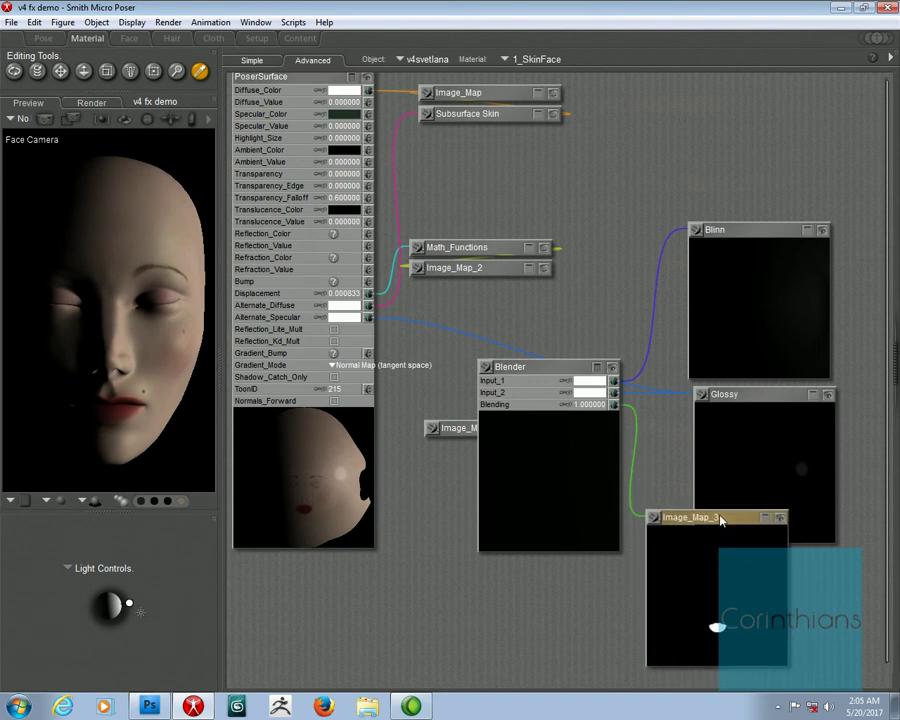
# Step: Try disconnecting Image_Map_3 from Blender's Blending channel, and undo the disconnection
pyautogui.rightClick(614, 405)
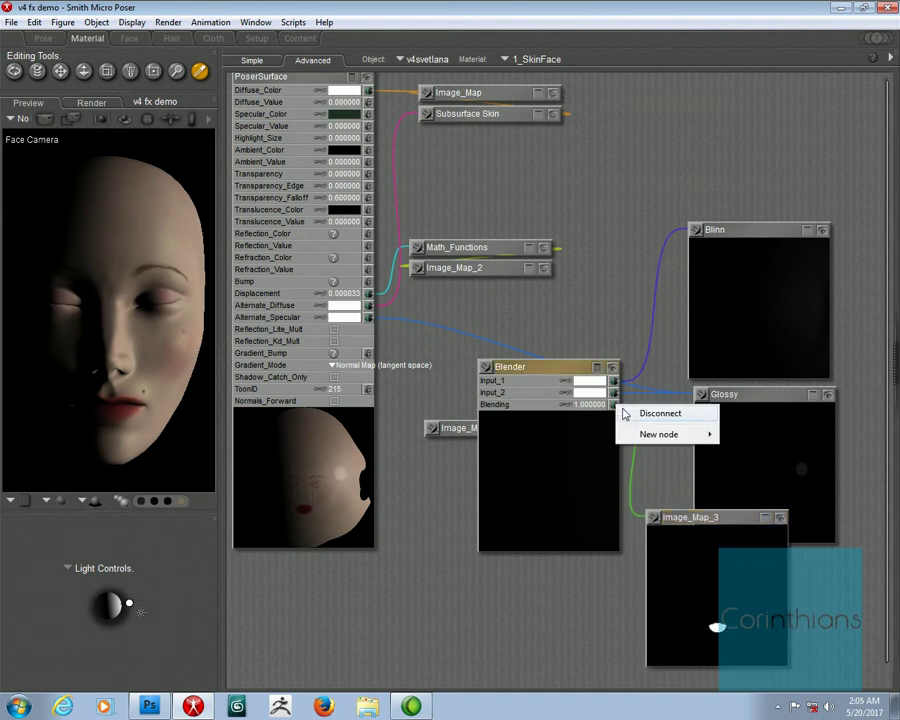
pyautogui.click(632, 413)
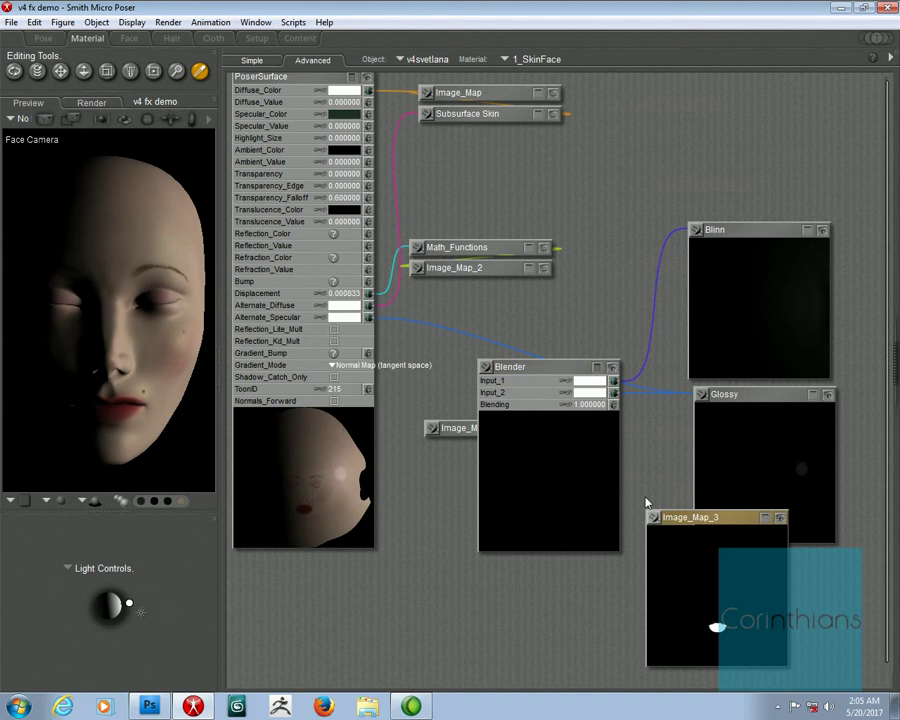
pyautogui.hotkey('ctrl', 'z')
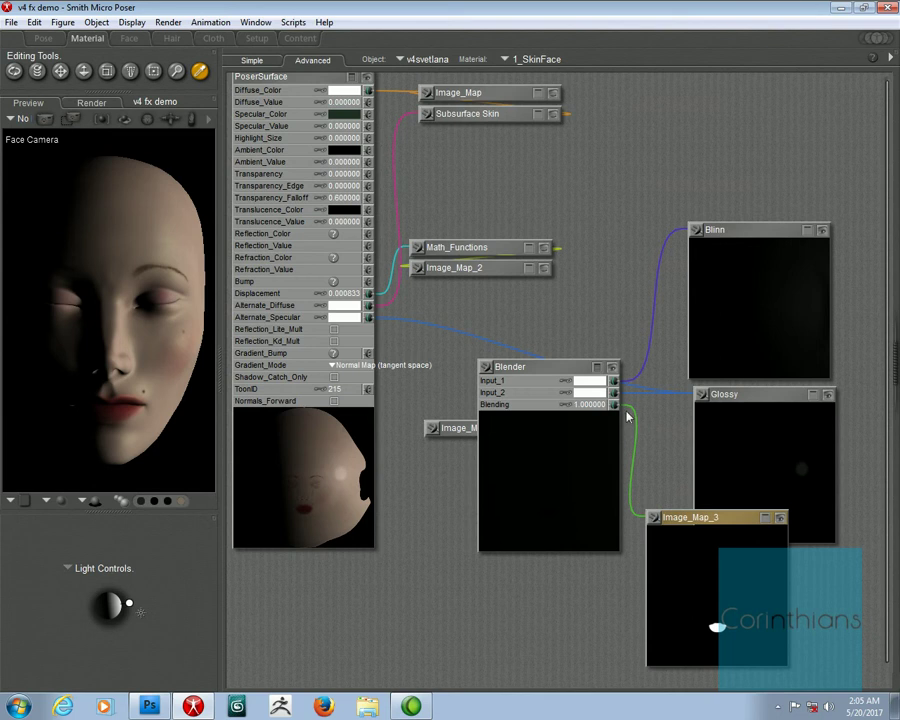
# Step: Try Glossy with both Ks and Roughness set to 20
pyautogui.click(763, 517)
pyautogui.click(764, 519)
pyautogui.click(818, 399)
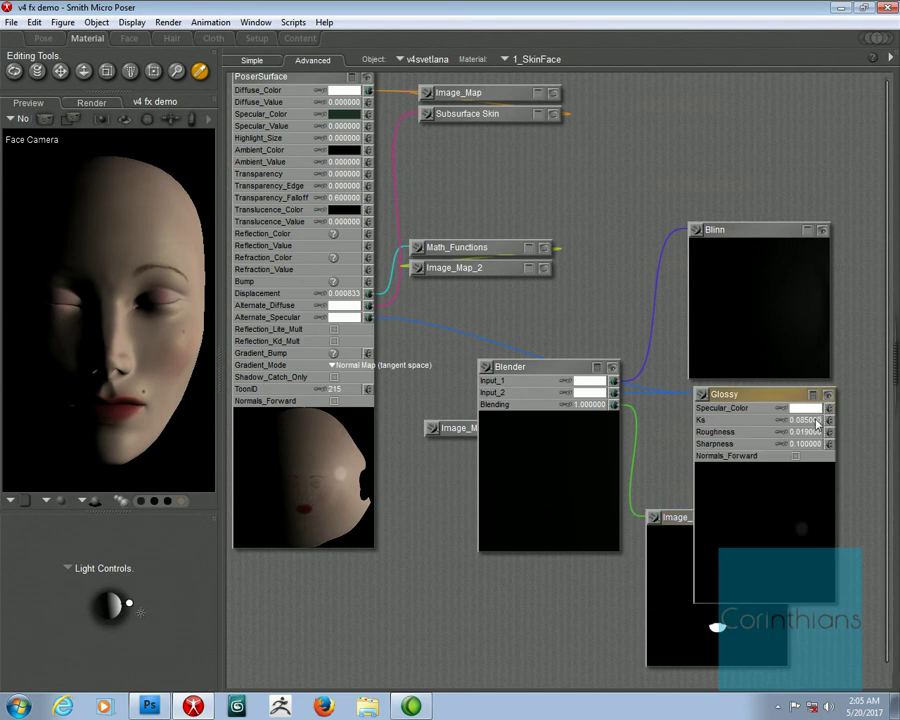
pyautogui.click(815, 421)
pyautogui.write('20')
pyautogui.press('Return')
pyautogui.click(803, 432)
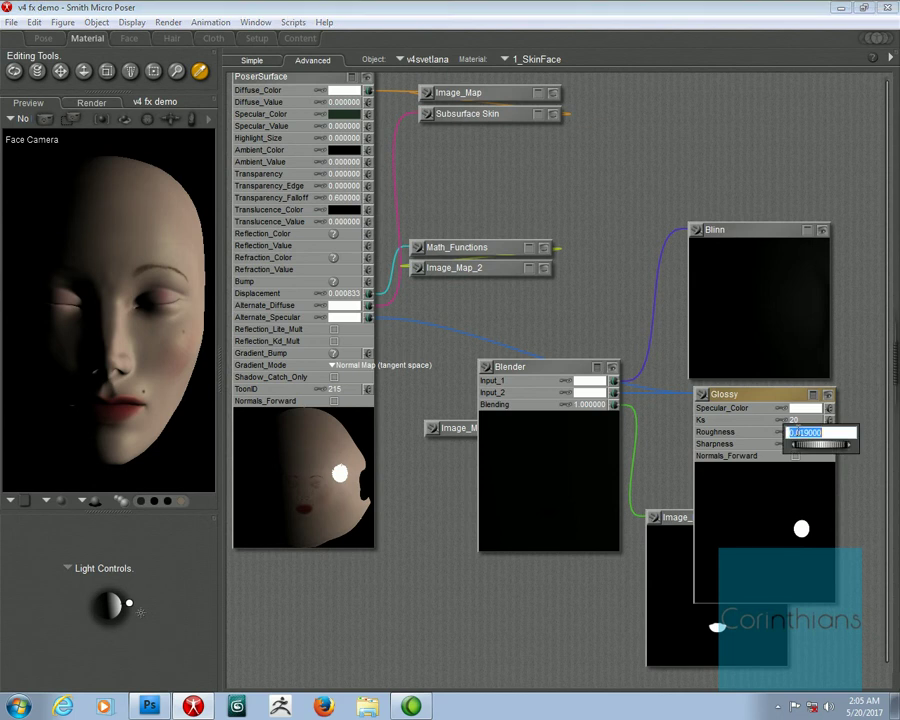
pyautogui.write('1')
pyautogui.press('Return')
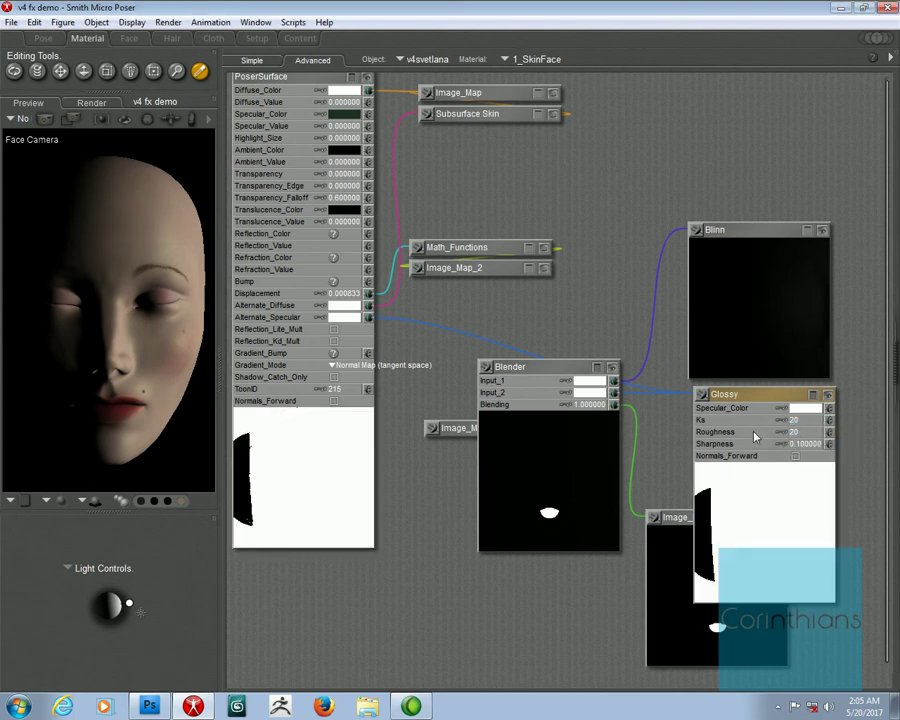
# Step: Restore Glossy's Roughness to 0.019, set its Ks to 5, and hide the parameters of Glossy and Blinn
pyautogui.click(804, 420)
pyautogui.write('1')
pyautogui.press('Return')
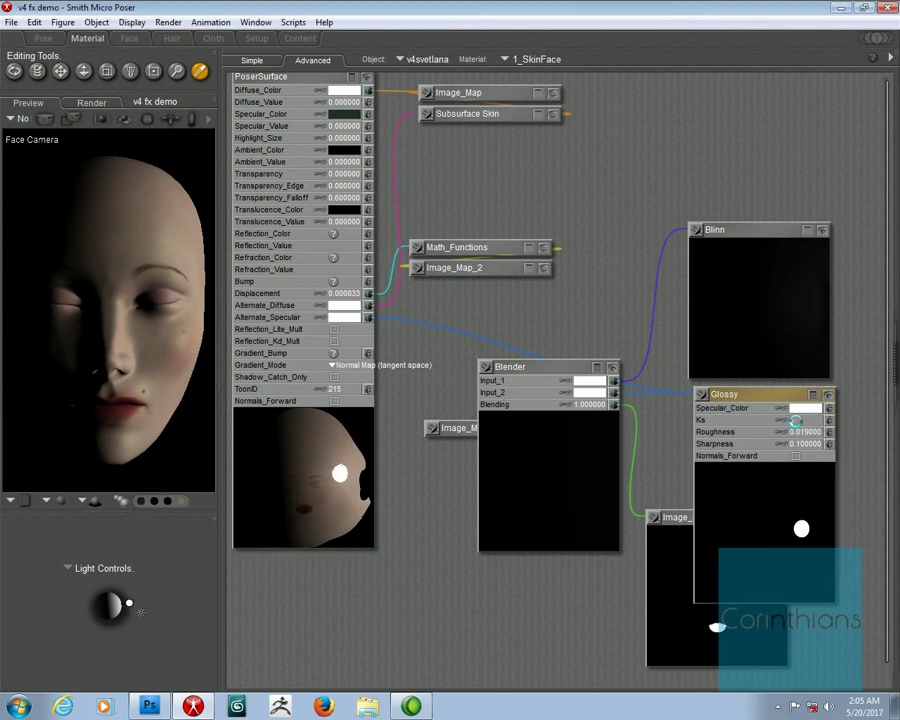
pyautogui.click(808, 231)
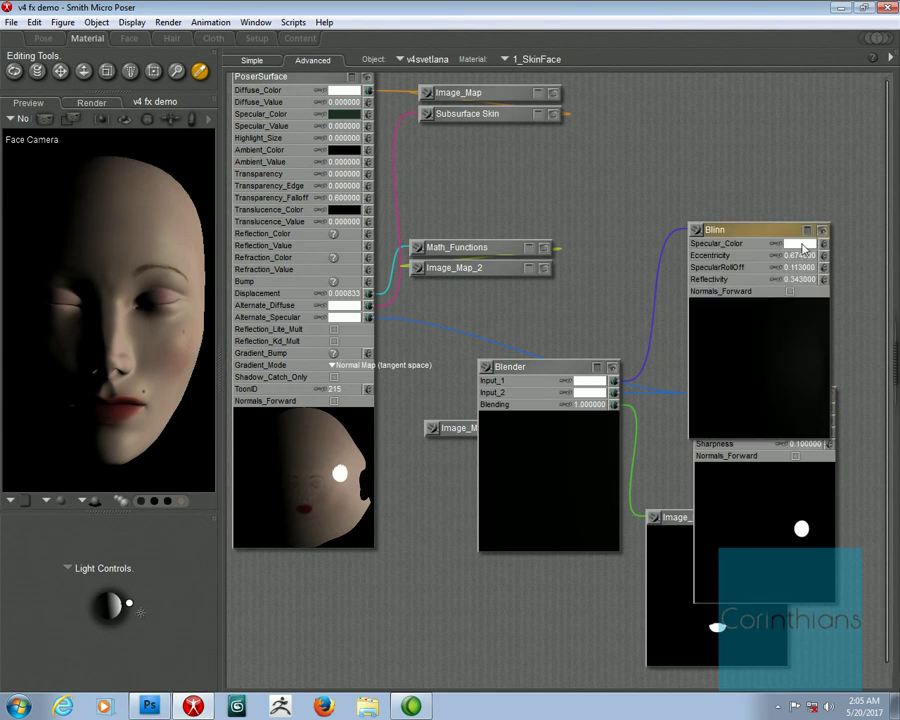
pyautogui.click(810, 233)
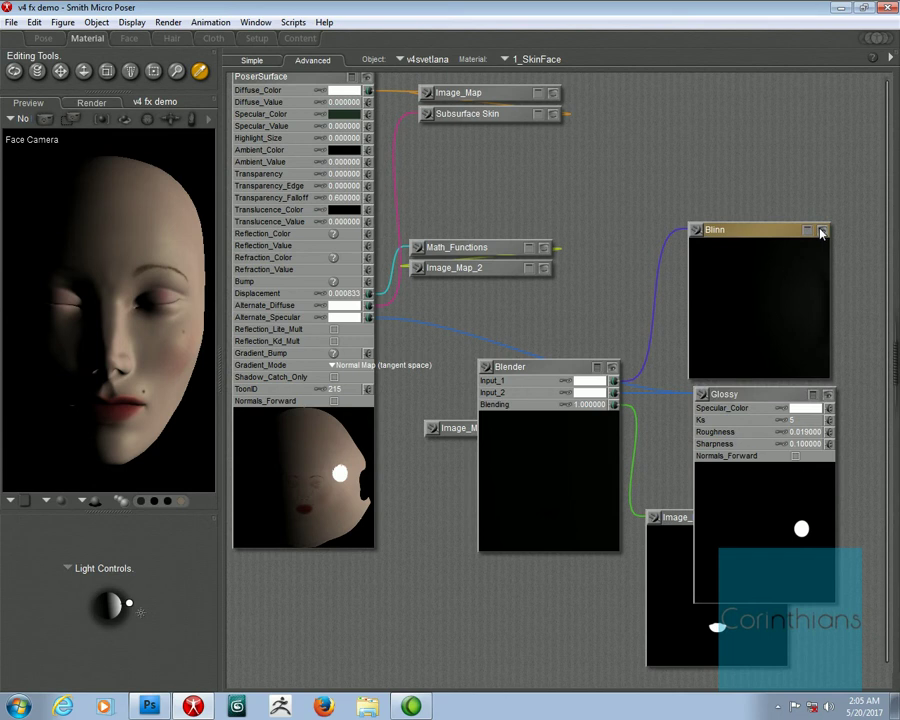
pyautogui.click(737, 395)
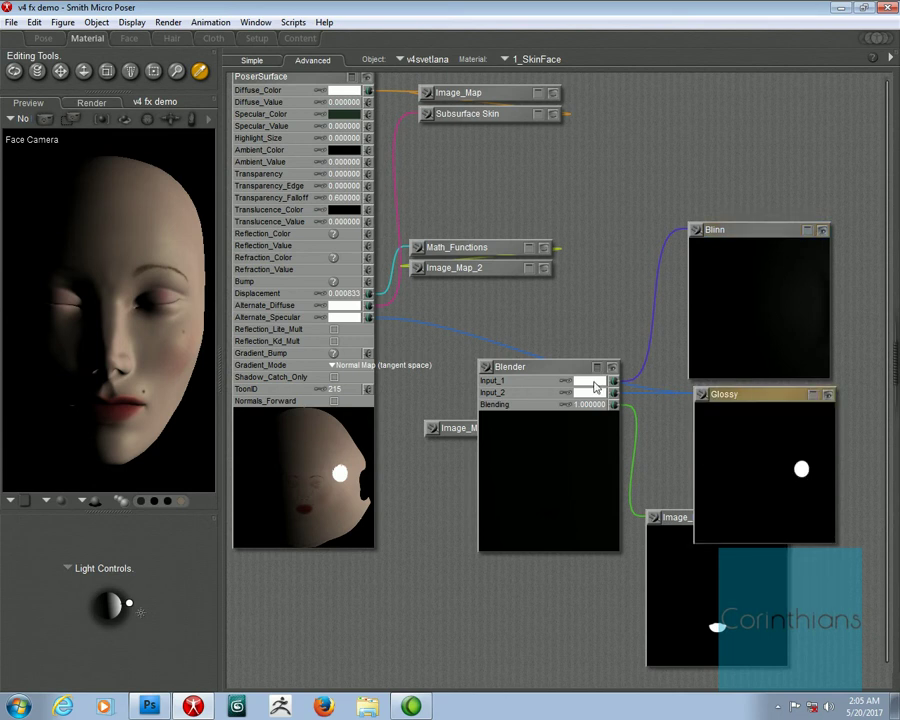
# Step: Set the Blender node's Input_1 colour to green and its Input_2 colour to blue
pyautogui.click(594, 385)
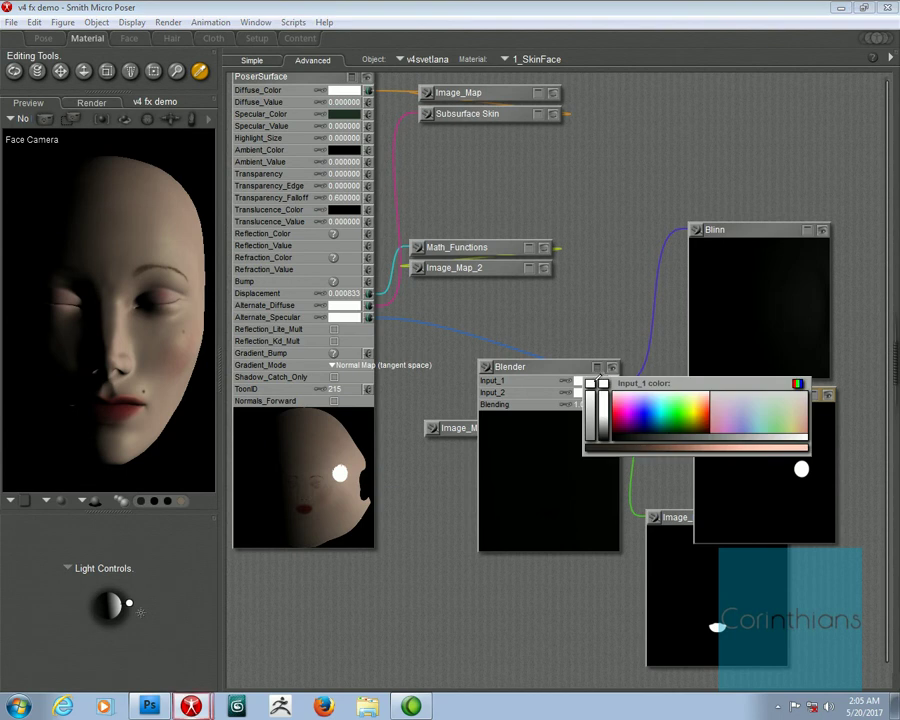
pyautogui.click(689, 414)
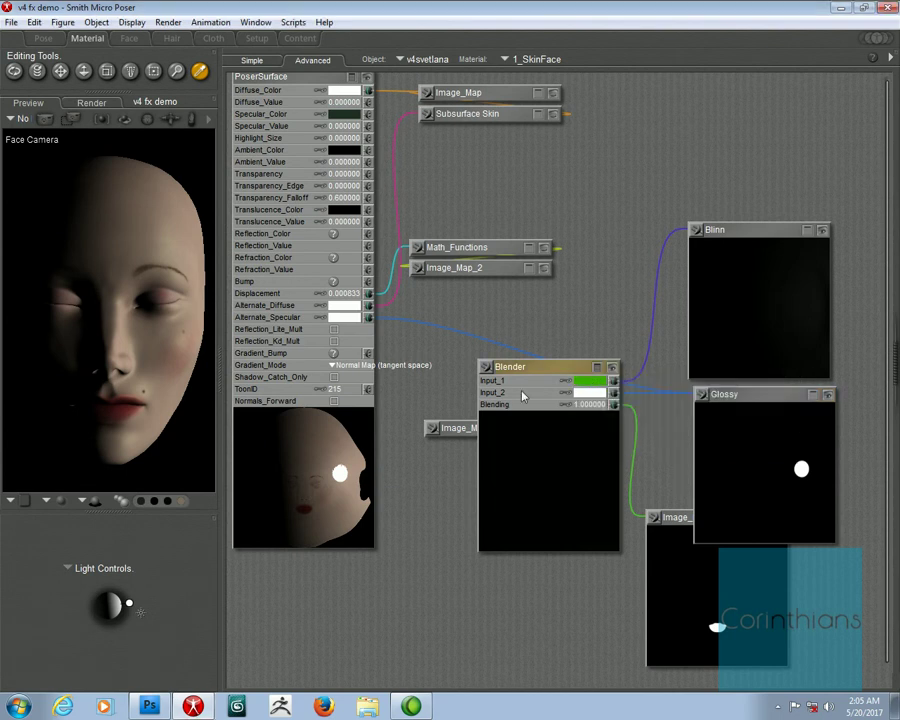
pyautogui.click(584, 393)
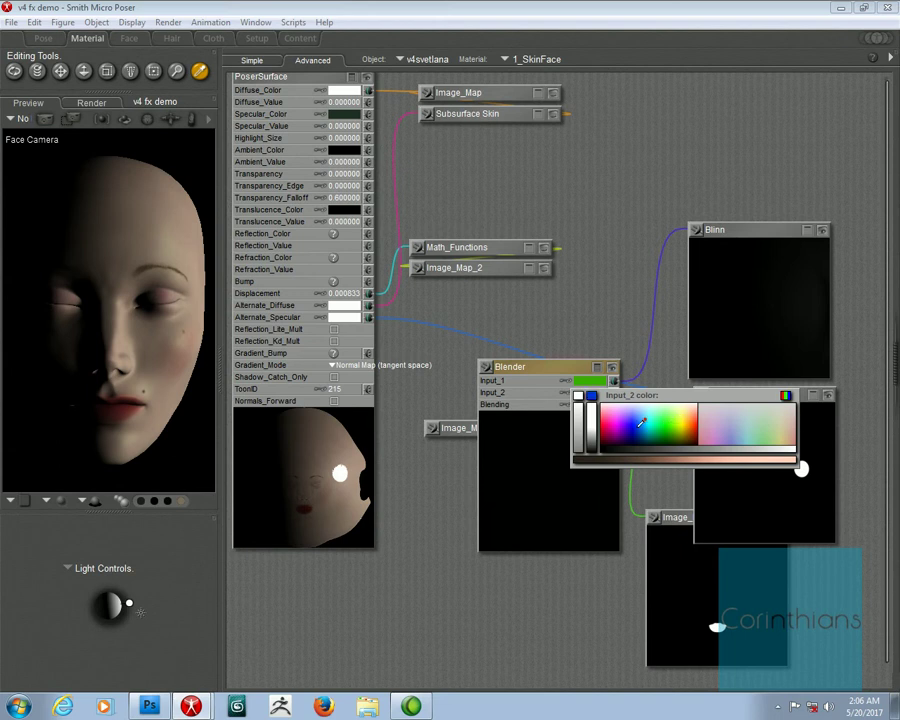
pyautogui.click(639, 423)
pyautogui.click(585, 393)
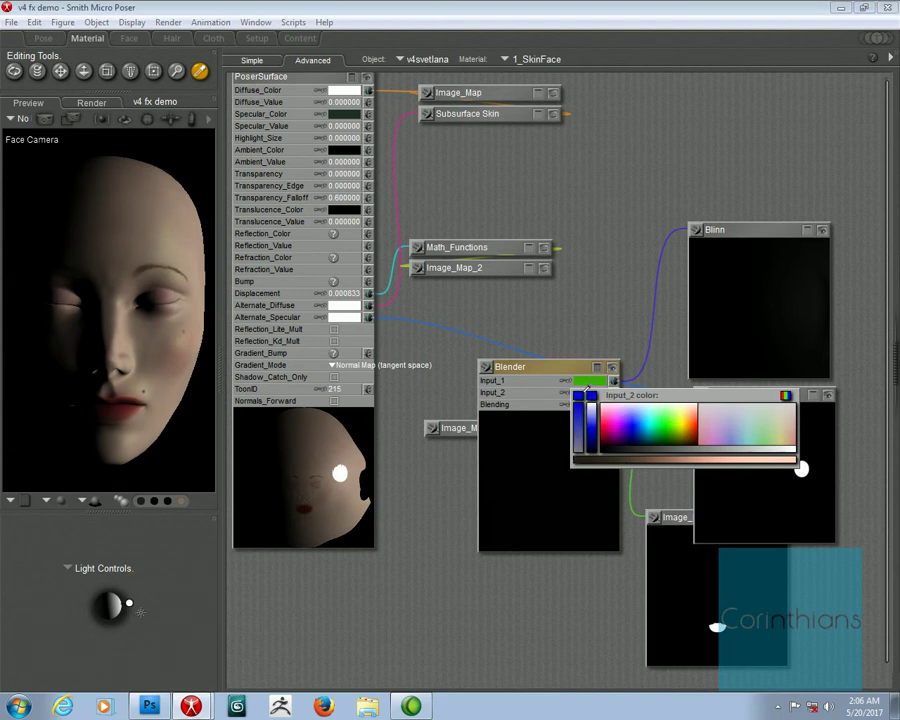
pyautogui.click(597, 421)
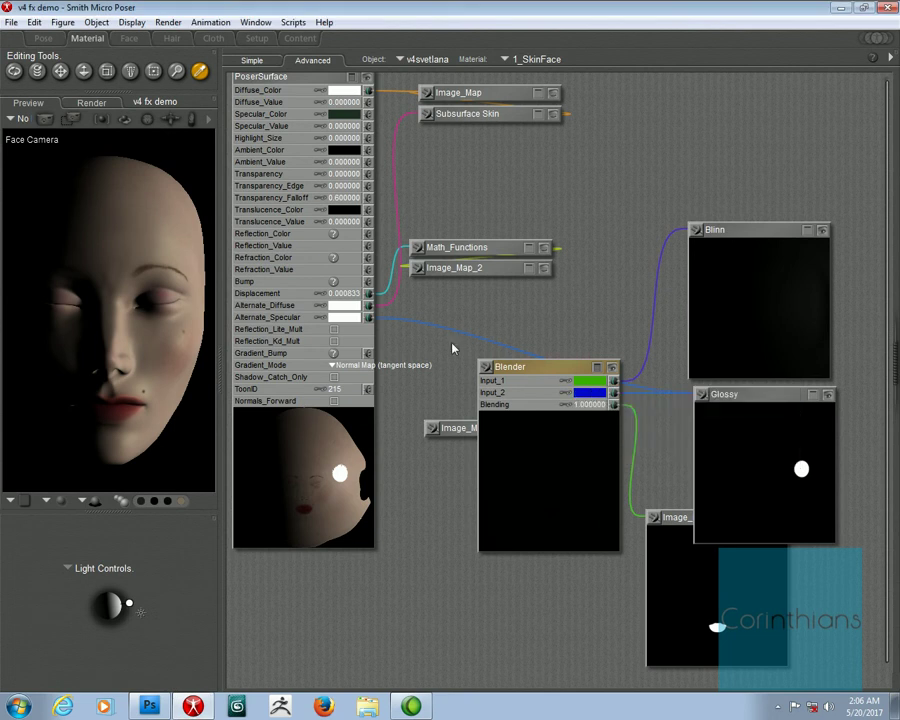
# Step: Apply the current face material to all materials of the object from the simple material view
pyautogui.click(252, 60)
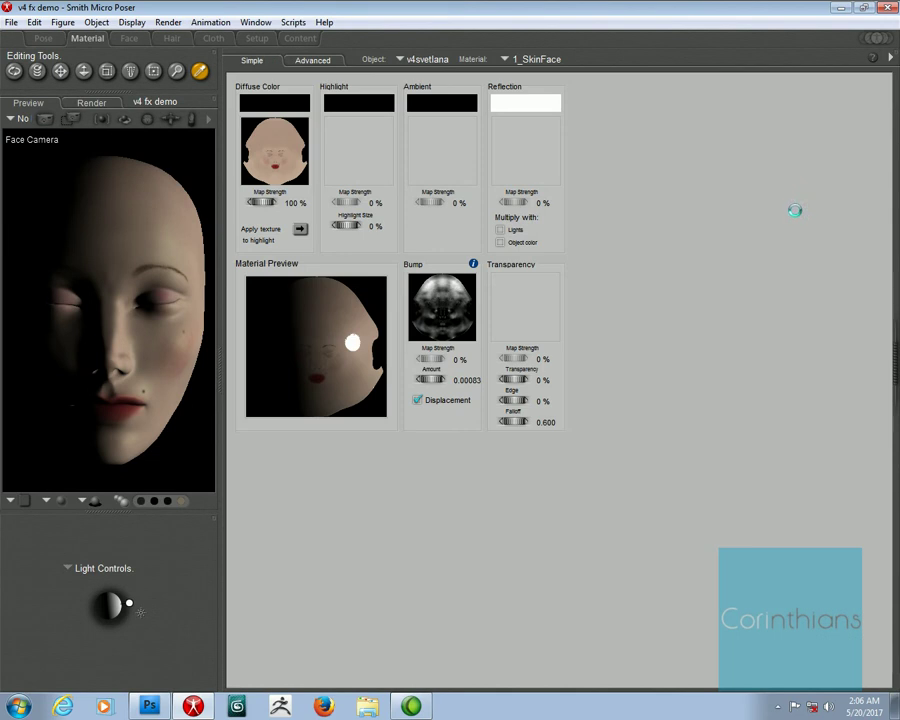
pyautogui.click(876, 38)
pyautogui.click(818, 93)
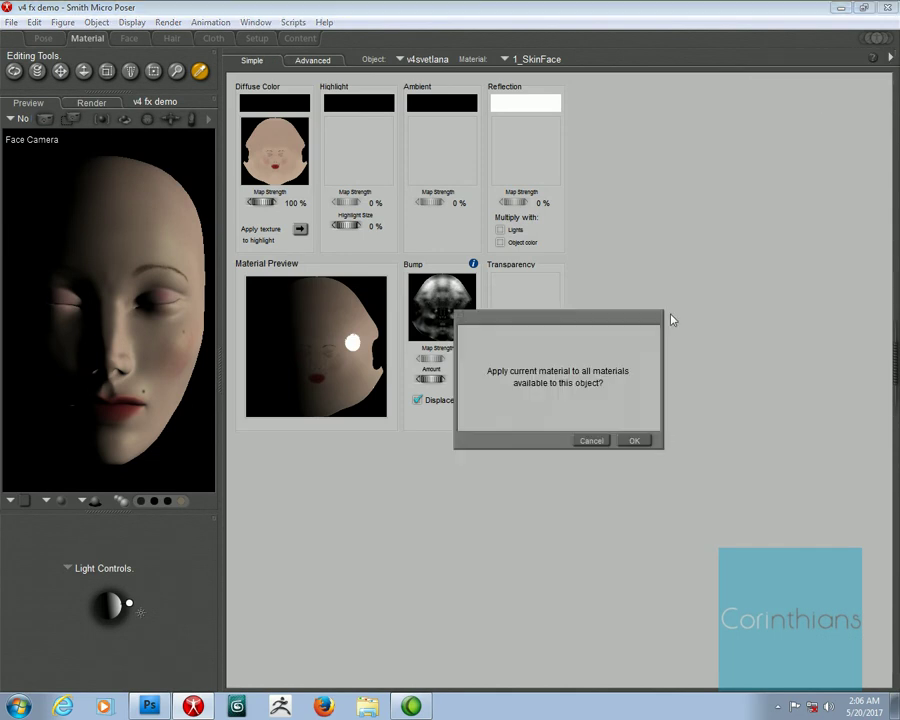
pyautogui.click(632, 441)
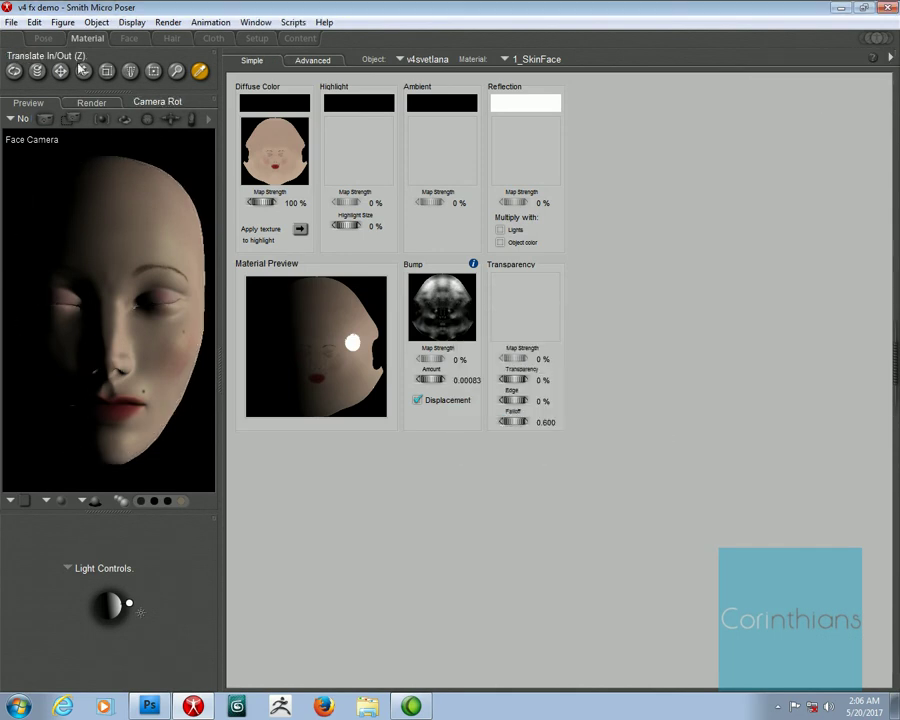
# Step: Load a low-quality FireFly render preset and enable Cast shadows, Subsurface Scattering and Raytracing
pyautogui.click(208, 118)
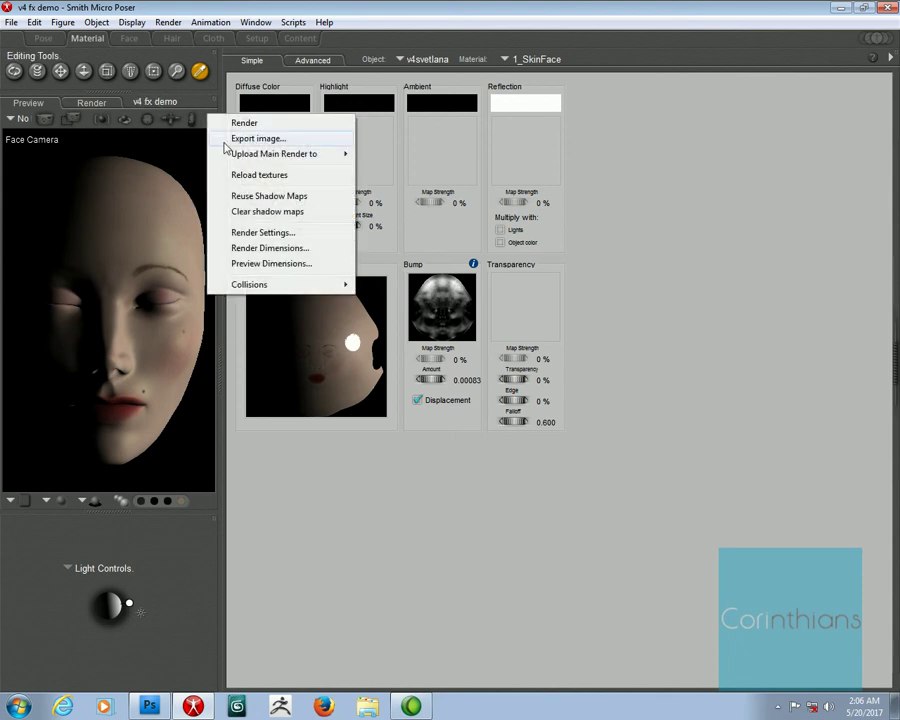
pyautogui.click(240, 233)
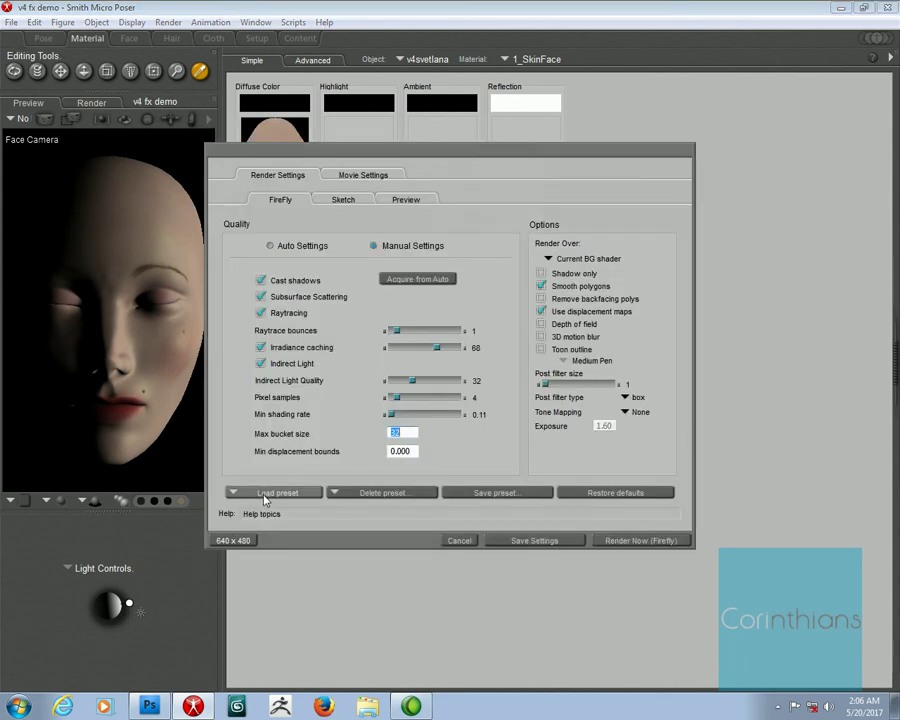
pyautogui.click(262, 491)
pyautogui.click(264, 529)
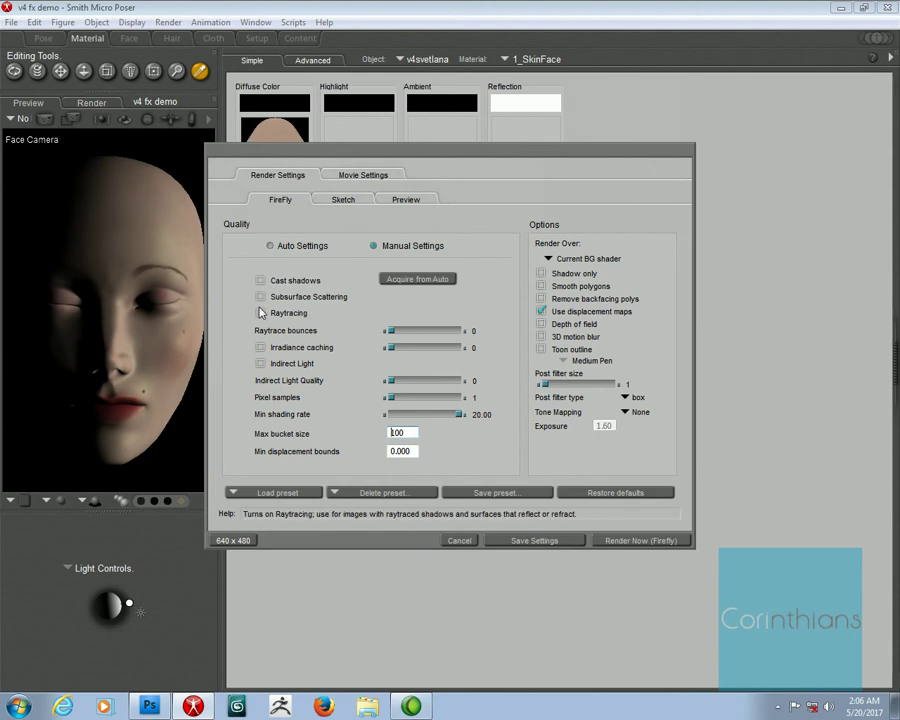
pyautogui.click(260, 281)
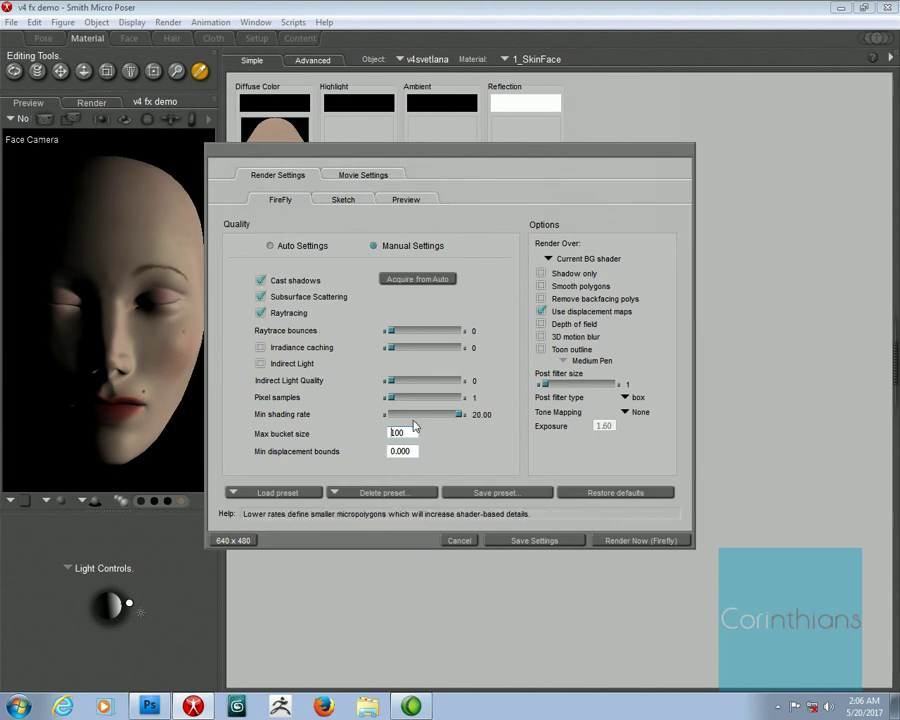
# Step: Set Min shading rate to 2.92, Pixel samples to 4 and Raytrace bounces to 1, and save the render settings
pyautogui.click(399, 414)
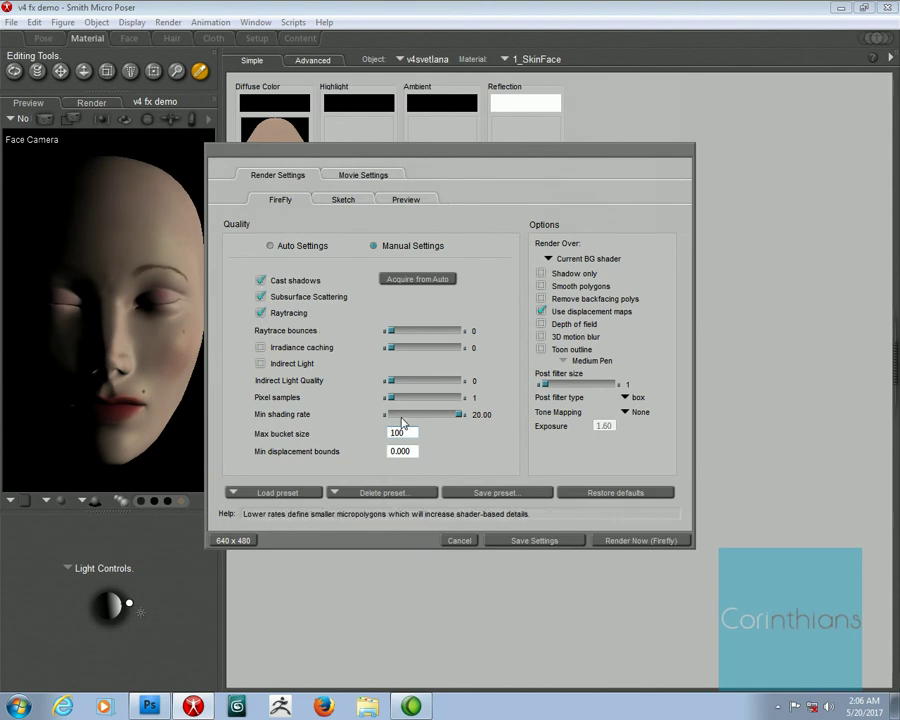
pyautogui.click(399, 398)
pyautogui.click(398, 399)
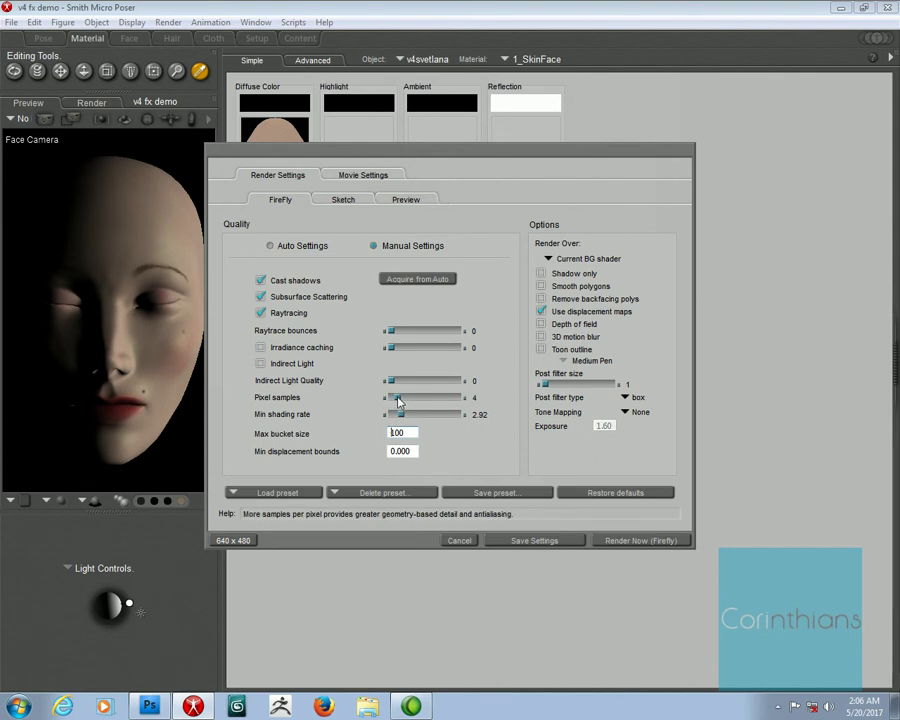
pyautogui.click(395, 331)
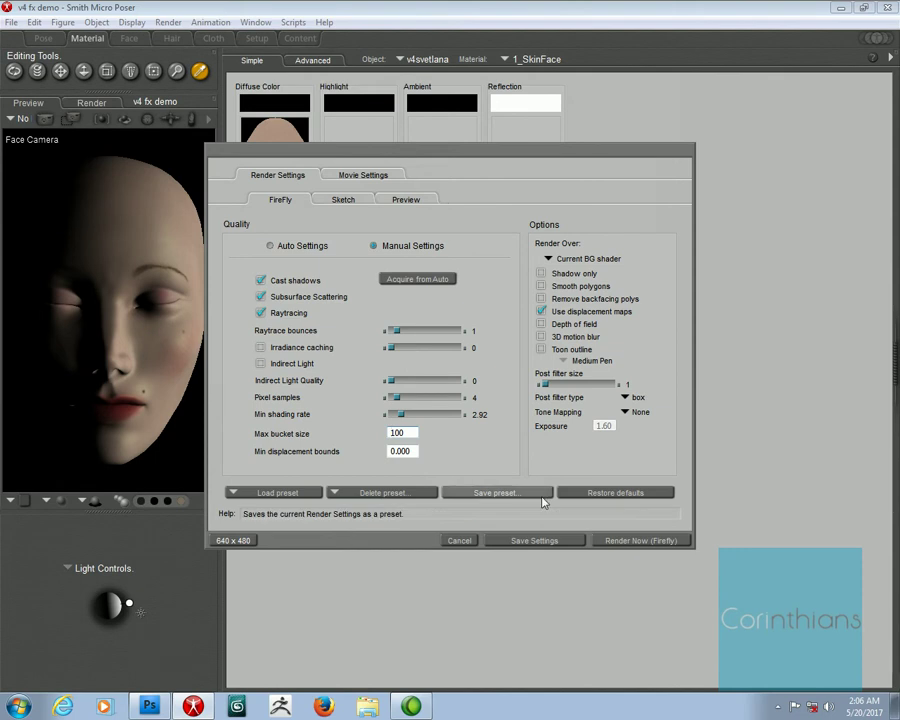
pyautogui.click(534, 540)
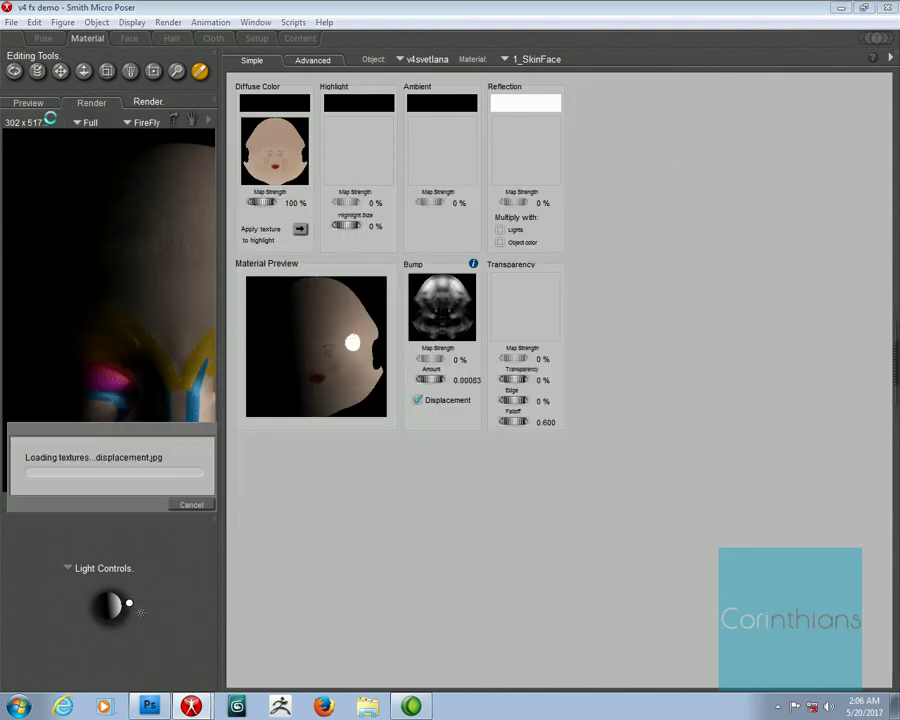
# Step: Render the face with FireFly to check the glossy highlights, and return to the preview
pyautogui.click(48, 118)
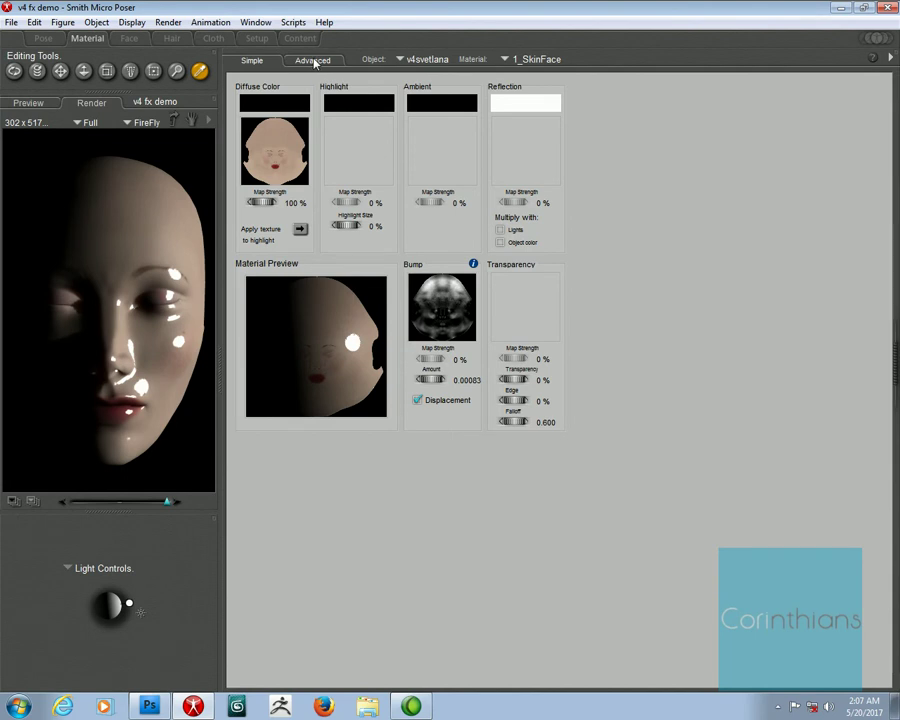
pyautogui.click(28, 102)
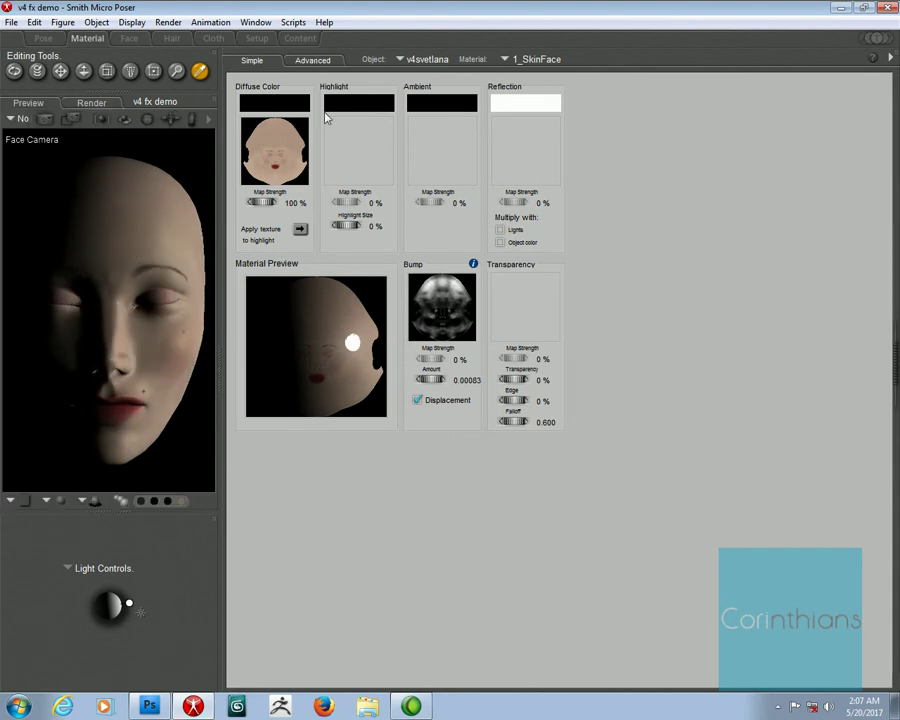
# Step: In the advanced material view, connect the Blender node to Alternate_Specular and Image_Map_4 to Gradient_Bump
pyautogui.click(318, 63)
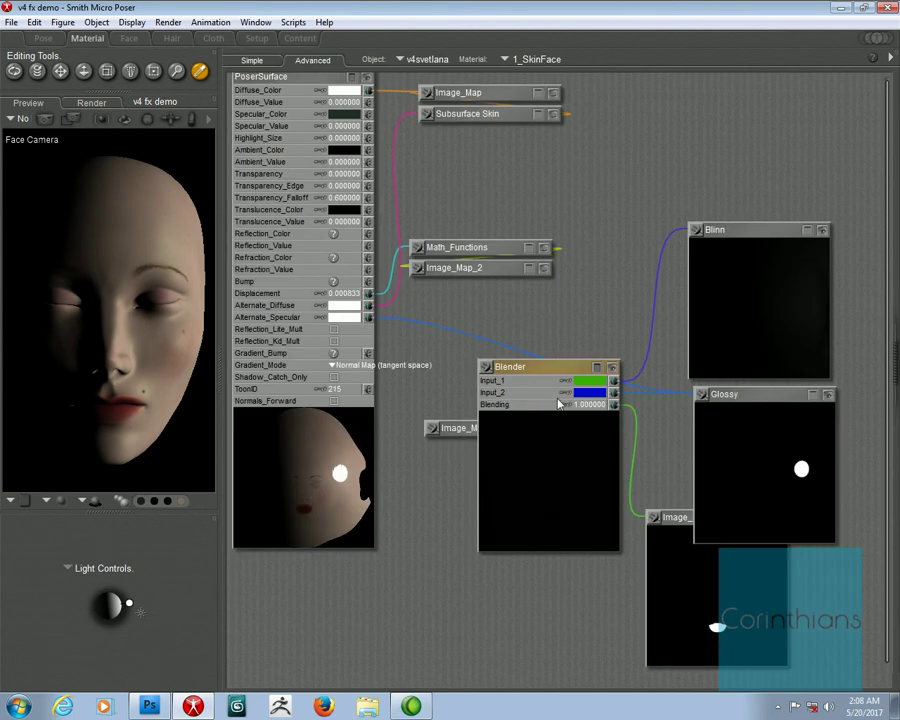
pyautogui.moveTo(533, 370); pyautogui.dragTo(499, 346)
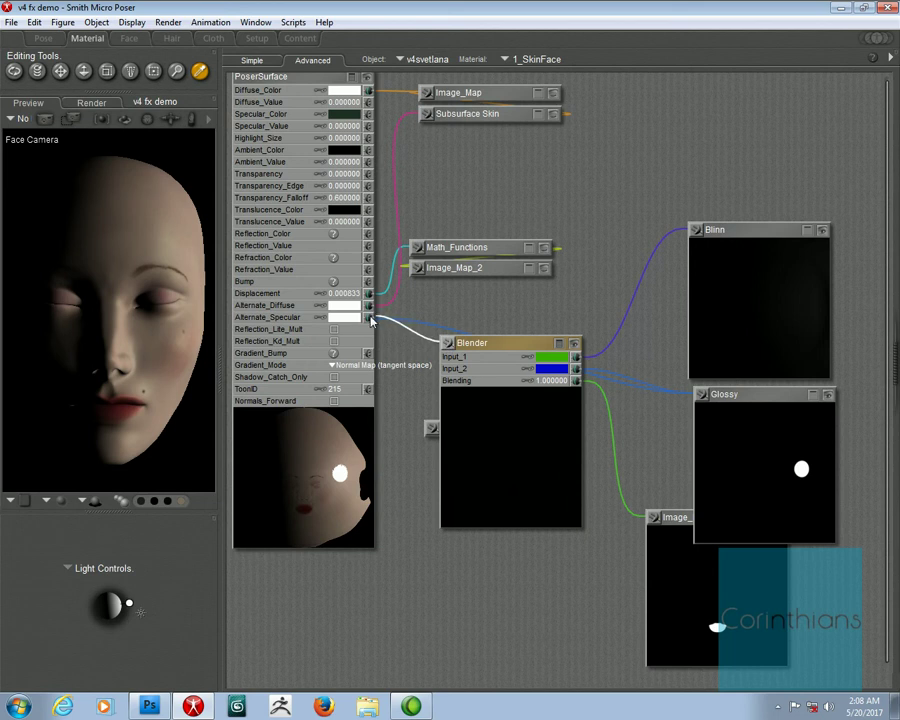
pyautogui.moveTo(370, 320); pyautogui.dragTo(368, 354)
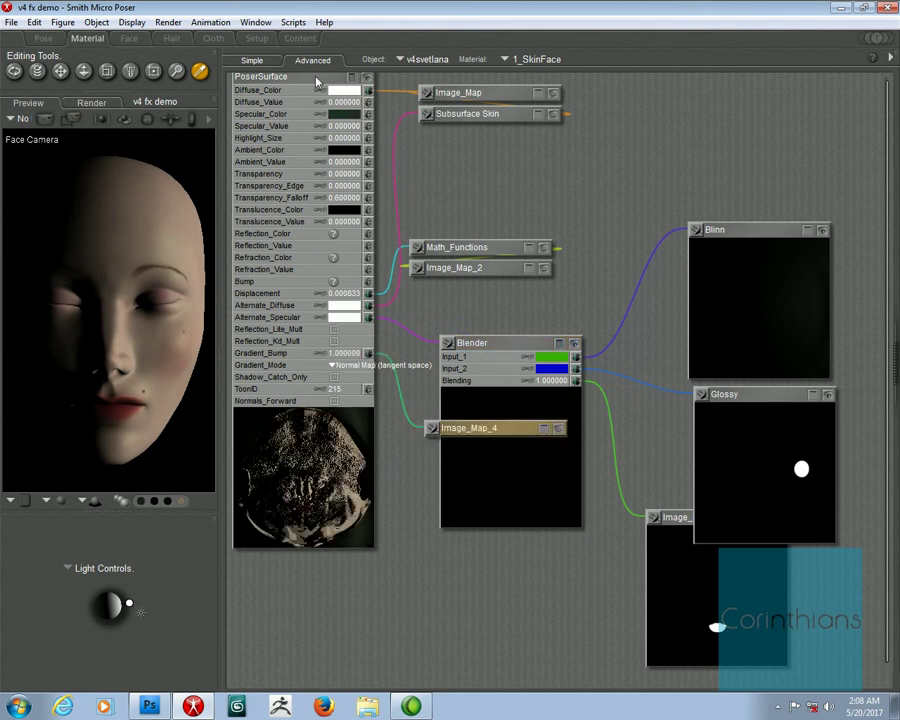
# Step: Apply the current face material to all materials of the object from the simple material view and render the face with FireFly
pyautogui.click(252, 60)
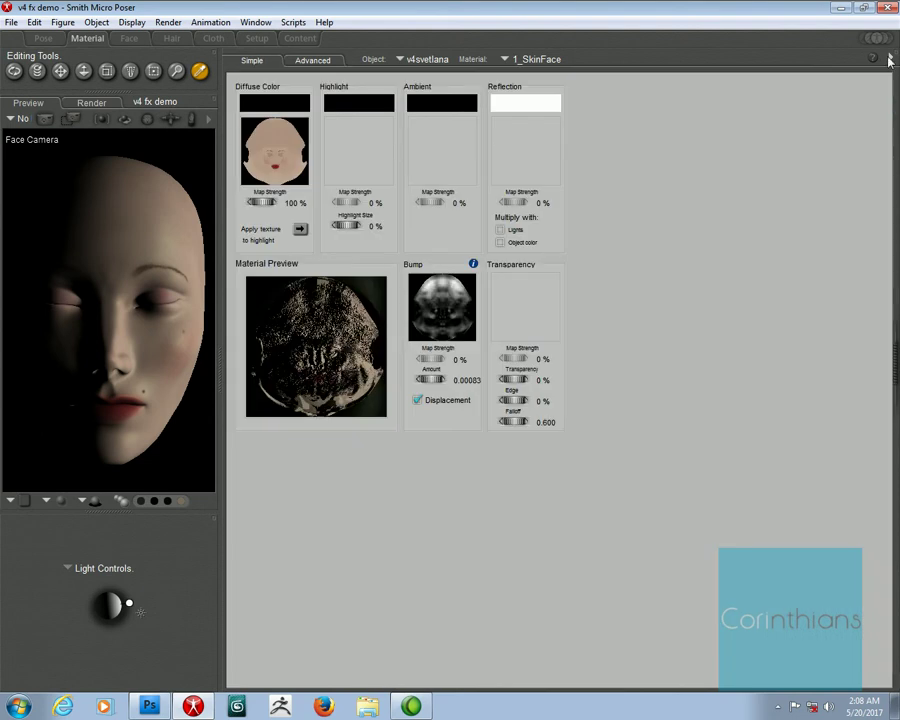
pyautogui.click(889, 60)
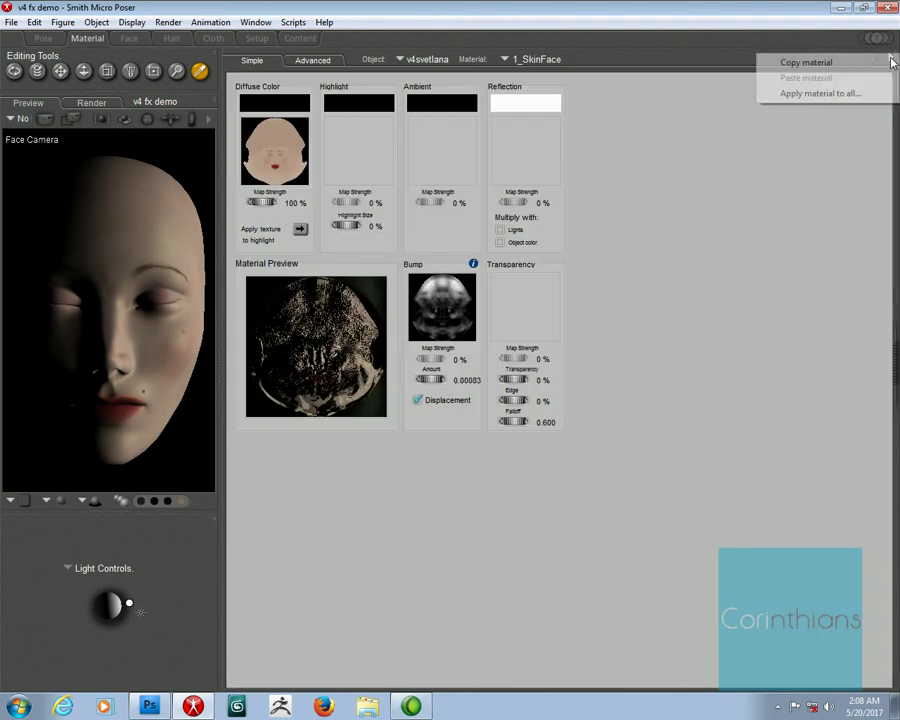
pyautogui.click(828, 92)
pyautogui.click(634, 440)
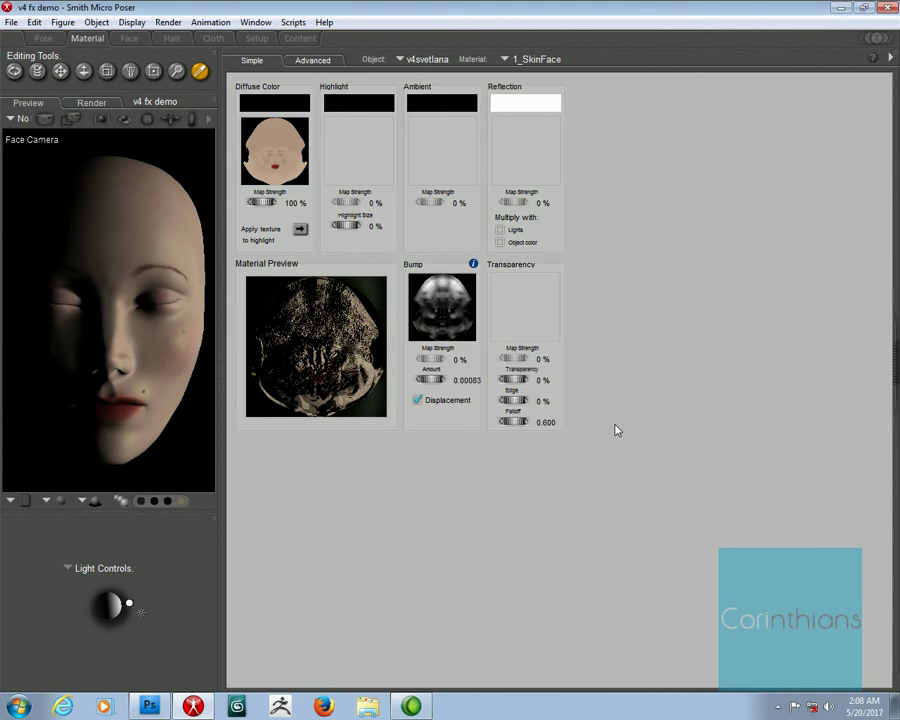
pyautogui.click(46, 119)
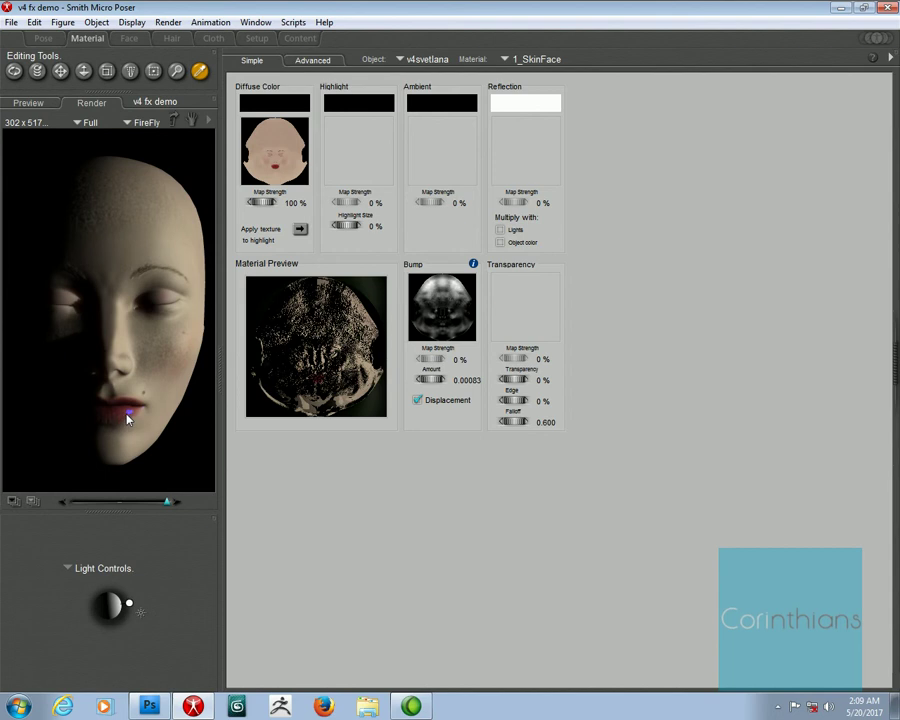
# Step: Disconnect Image_Map_4 from the Gradient_Bump channel in the advanced view of the face material
pyautogui.click(312, 60)
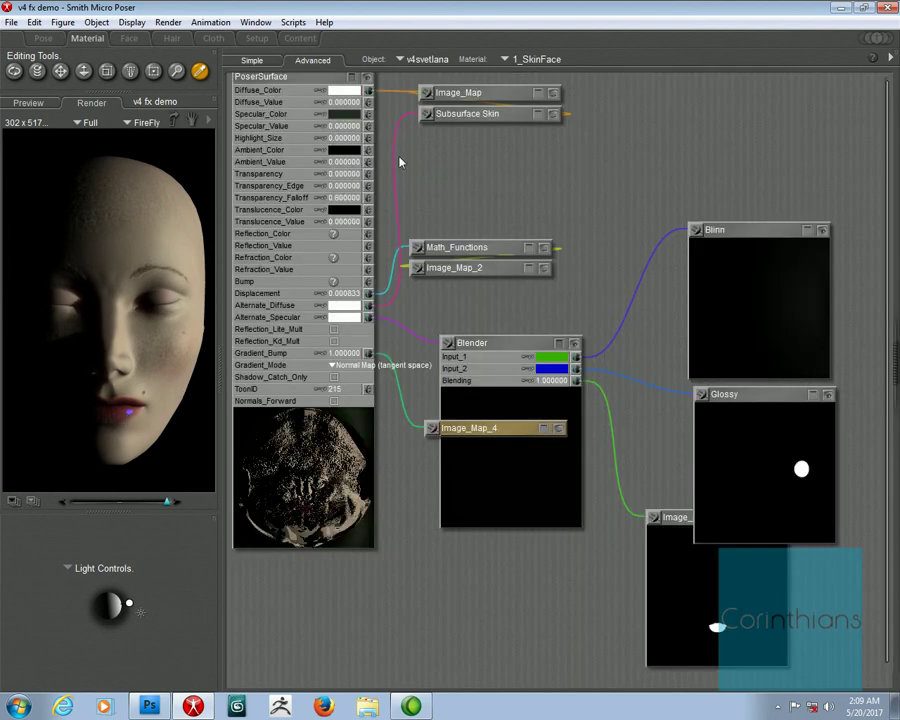
pyautogui.rightClick(368, 353)
pyautogui.click(405, 360)
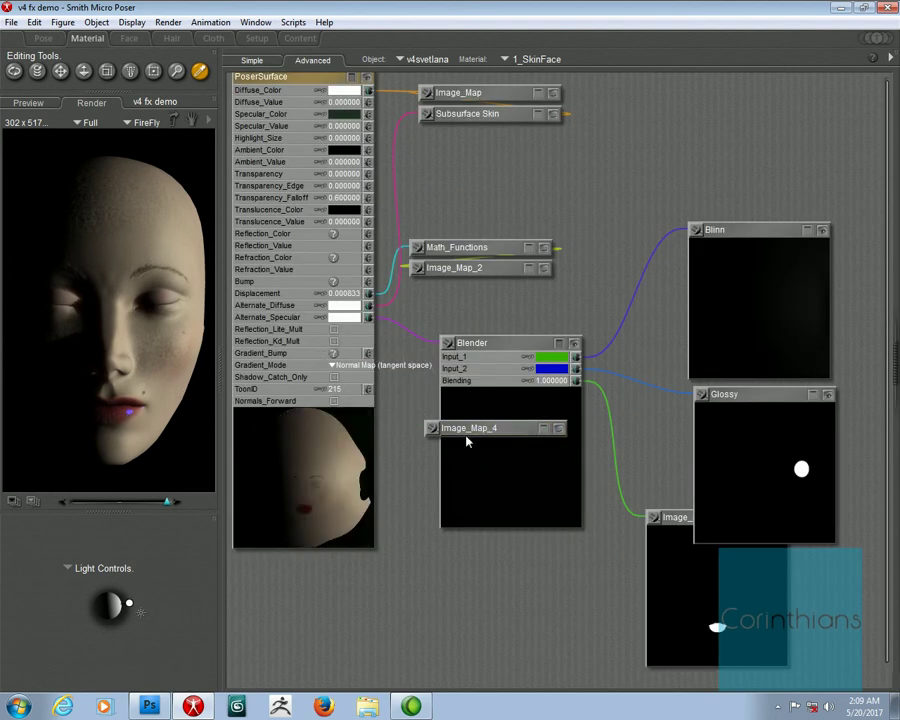
# Step: Set both the Input_1 and Input_2 colours of the Blender node to white
pyautogui.click(551, 356)
pyautogui.click(333, 305)
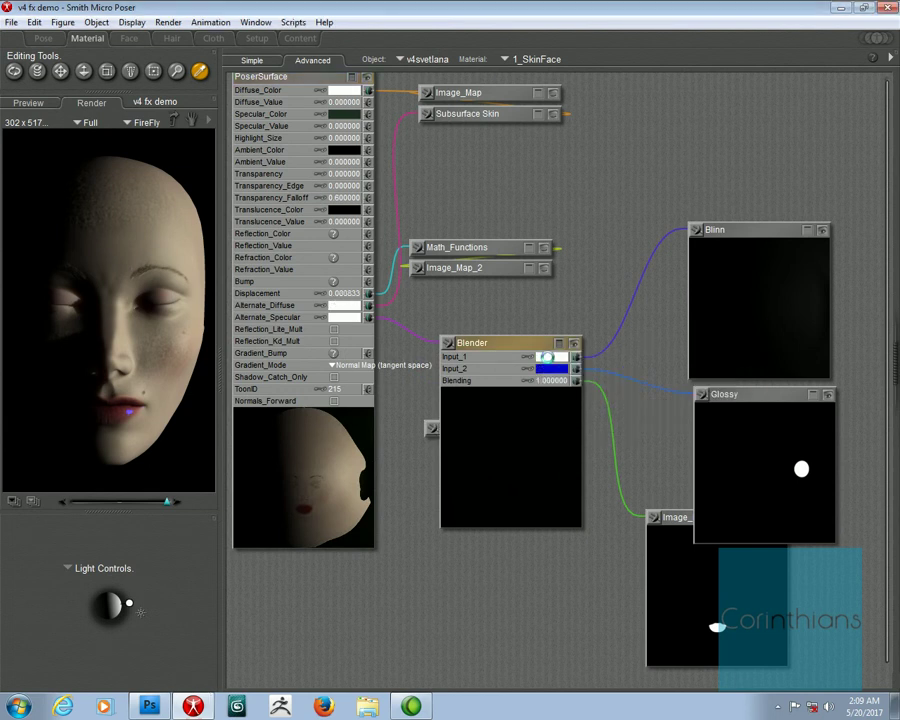
pyautogui.click(558, 369)
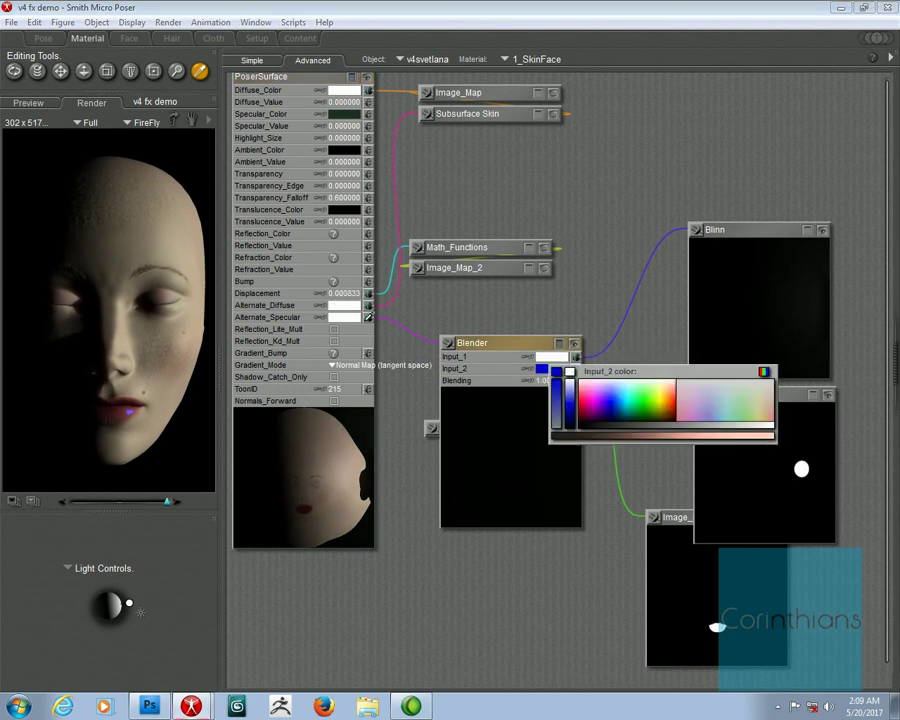
pyautogui.click(558, 369)
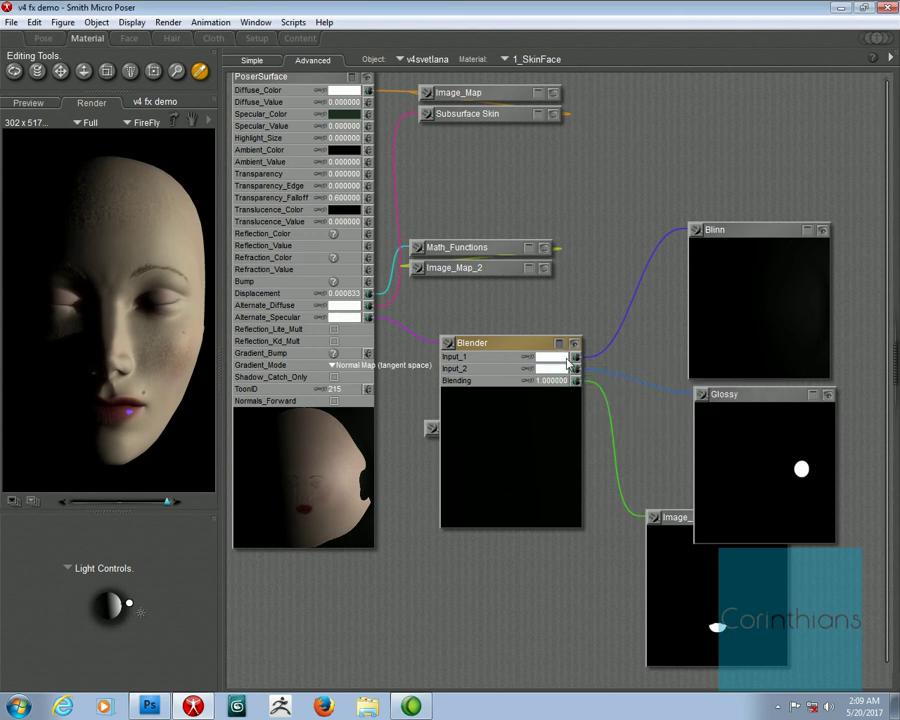
# Step: Collapse the Blender, Blinn, Glossy and Image_Map_3 nodes and stack them in one column with Blender on top
pyautogui.click(560, 344)
pyautogui.click(573, 345)
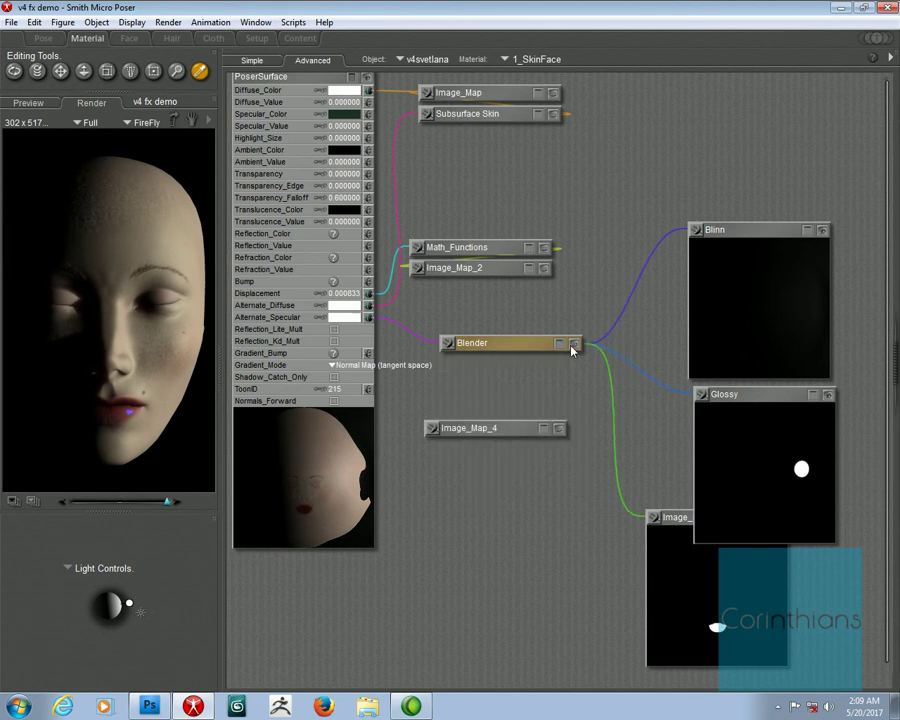
pyautogui.click(822, 230)
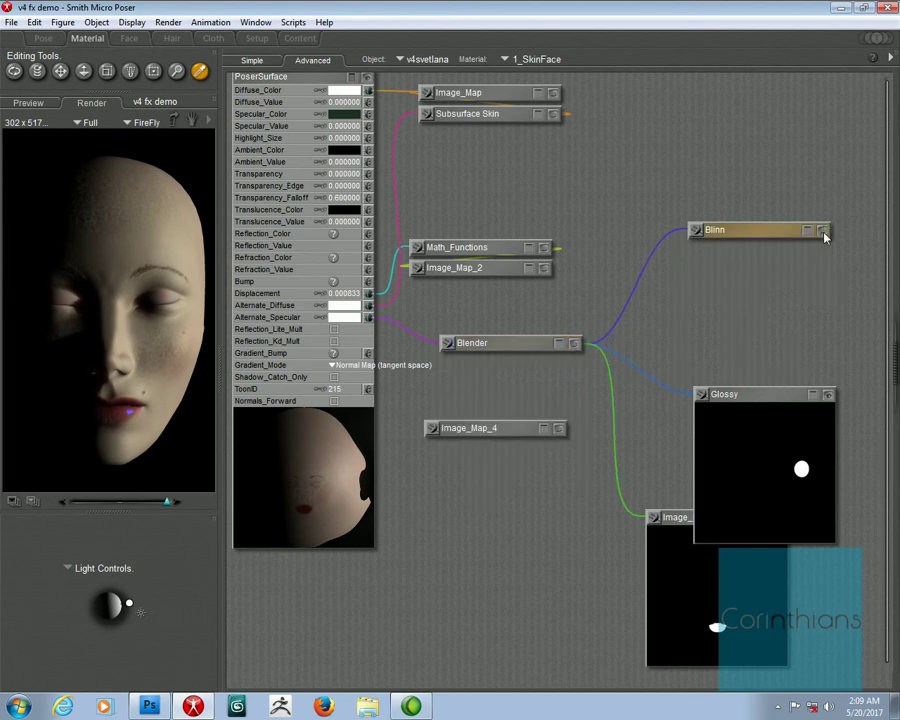
pyautogui.click(827, 394)
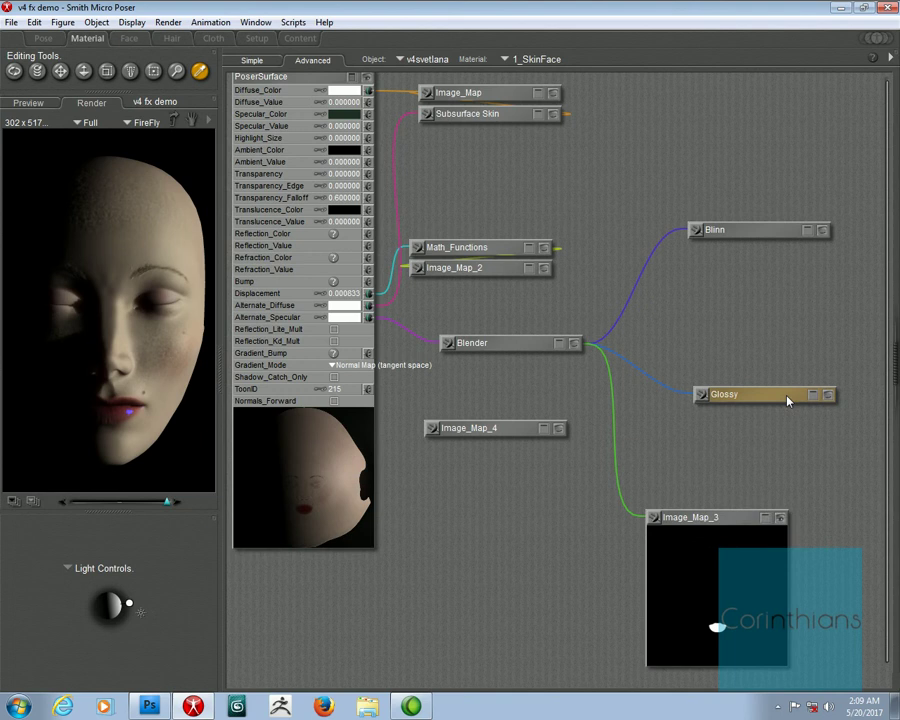
pyautogui.moveTo(774, 233); pyautogui.dragTo(693, 326)
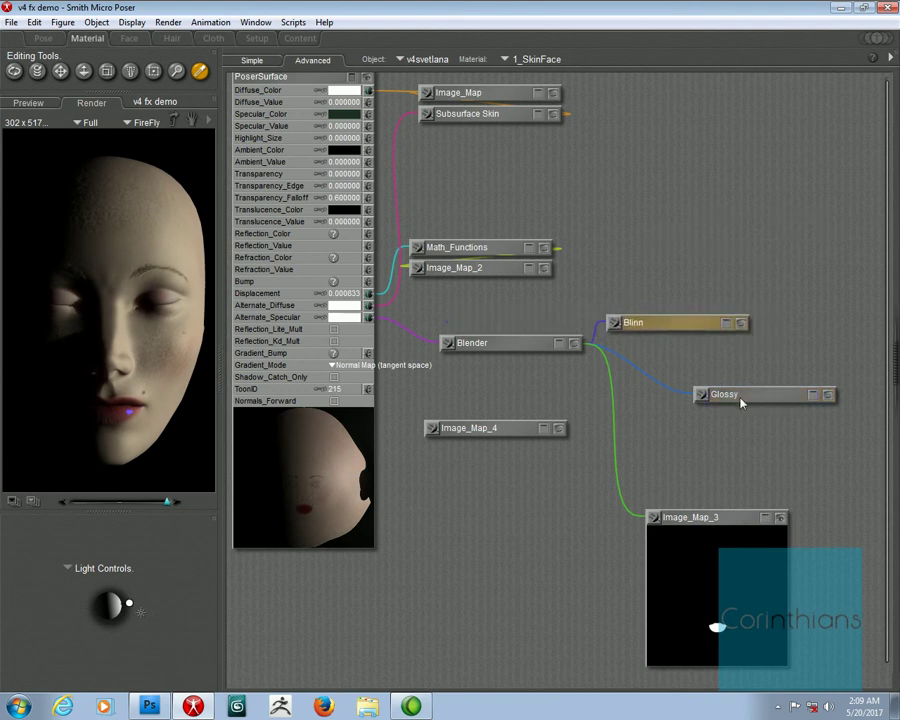
pyautogui.moveTo(739, 396); pyautogui.dragTo(658, 353)
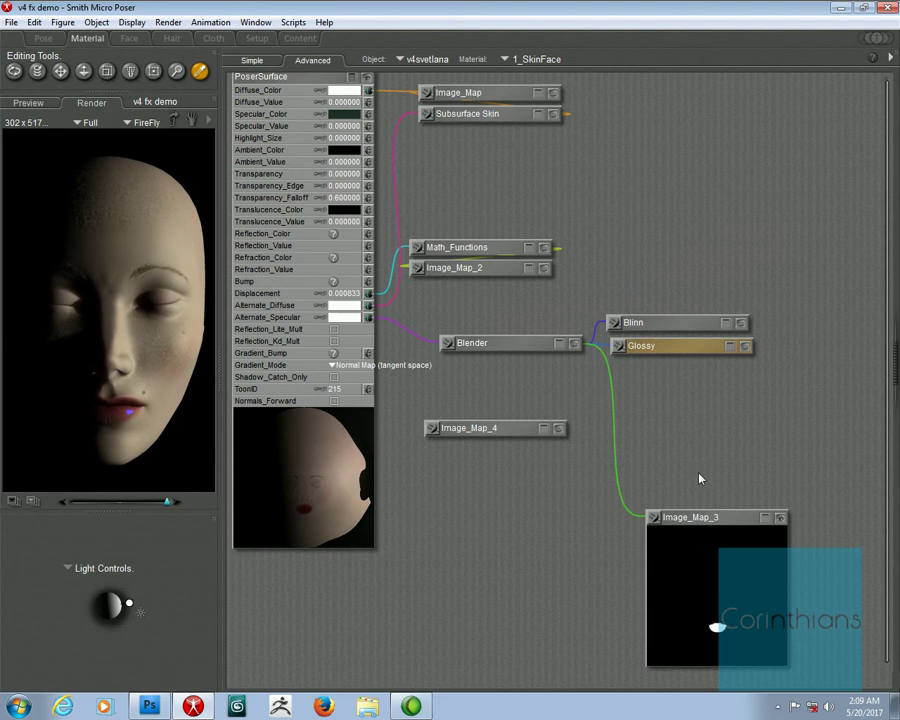
pyautogui.moveTo(709, 516); pyautogui.dragTo(671, 347)
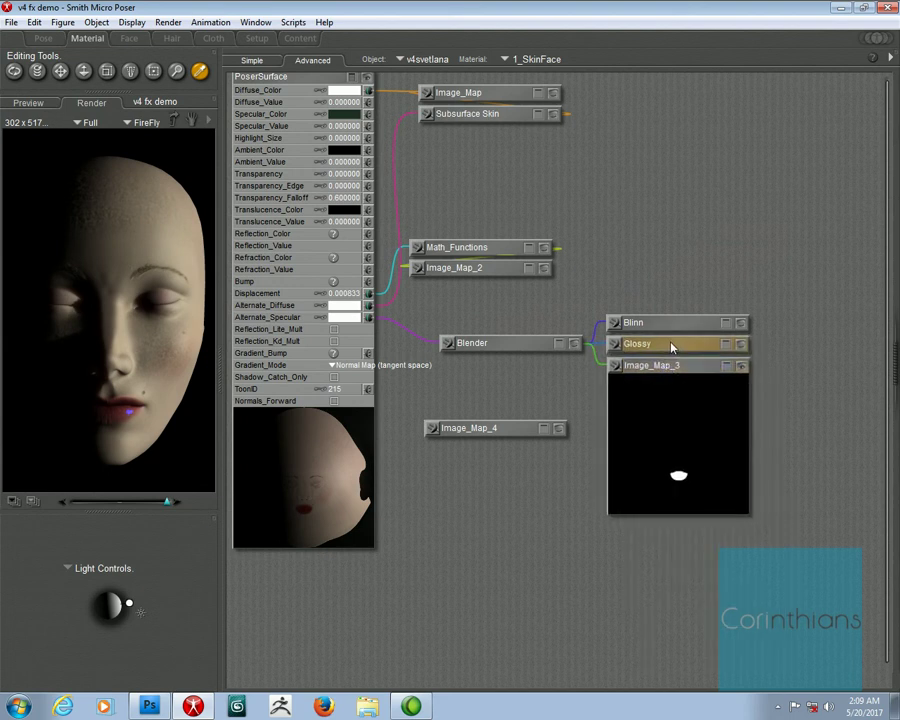
pyautogui.click(741, 366)
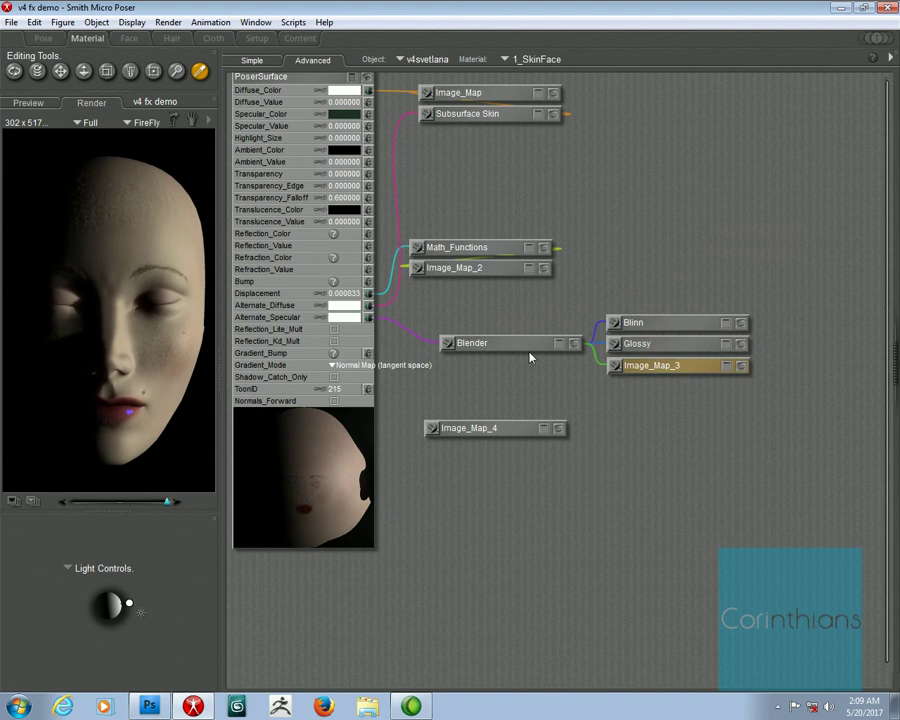
pyautogui.moveTo(530, 357); pyautogui.dragTo(697, 316)
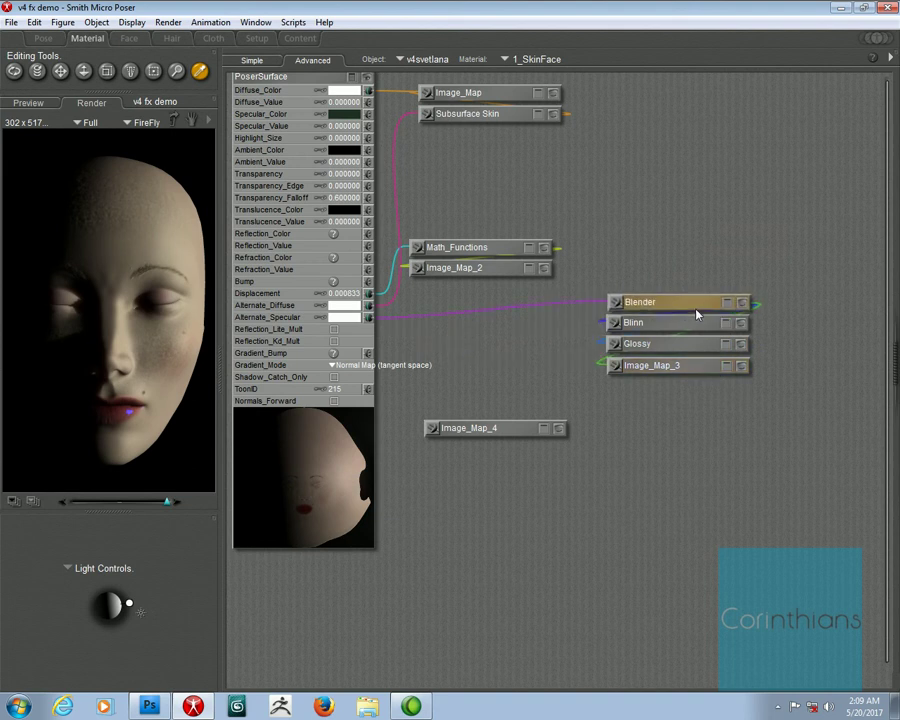
# Step: Examine the face material's node groups: the diffuse image map, the displacement nodes, the Blender specular stack and Image_Map_4
pyautogui.click(511, 95)
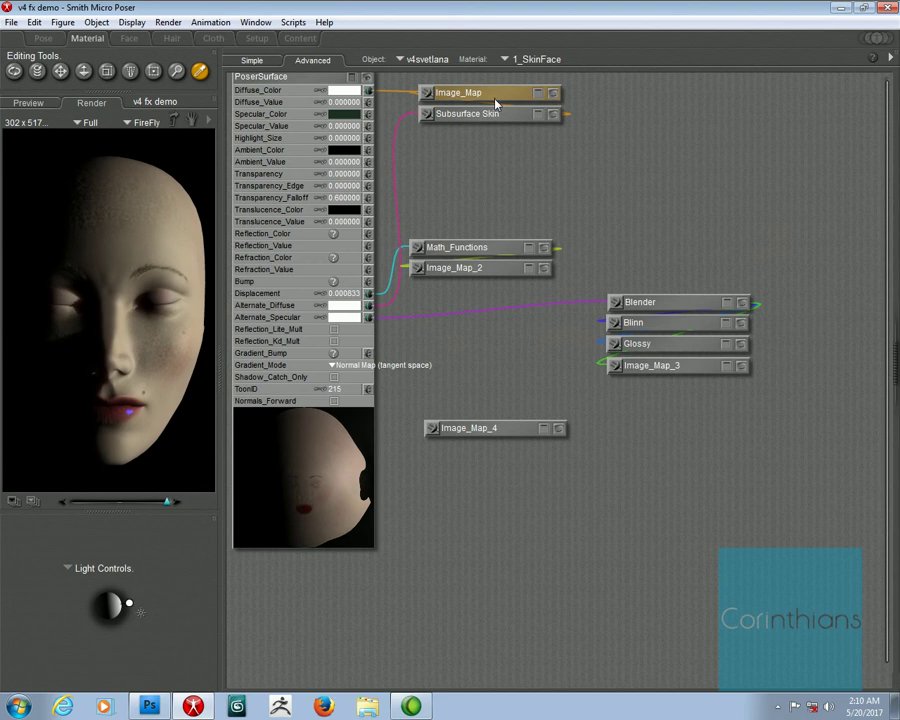
pyautogui.click(462, 248)
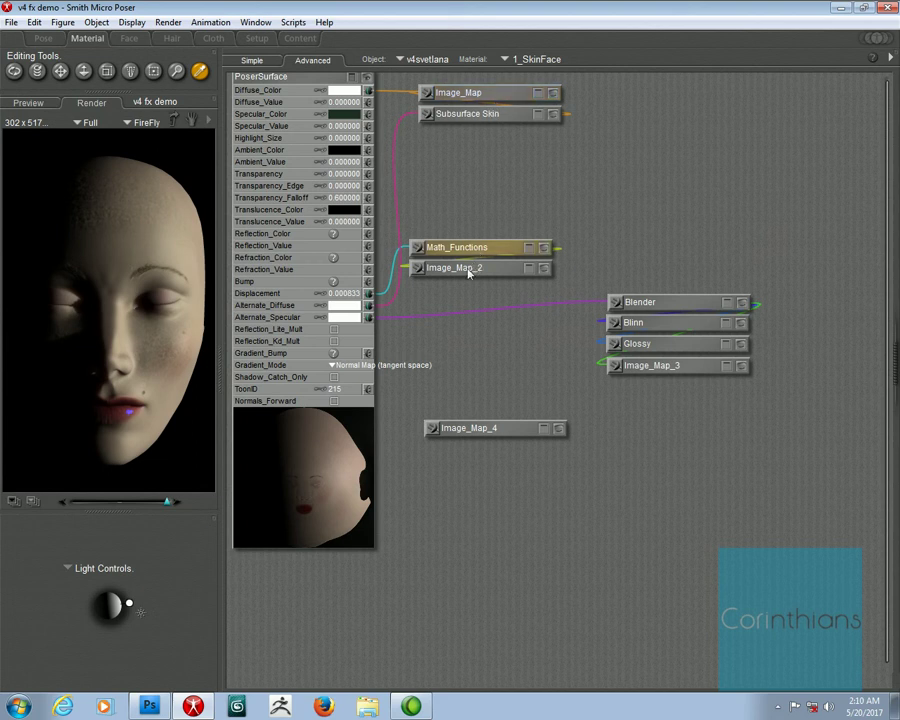
pyautogui.click(464, 272)
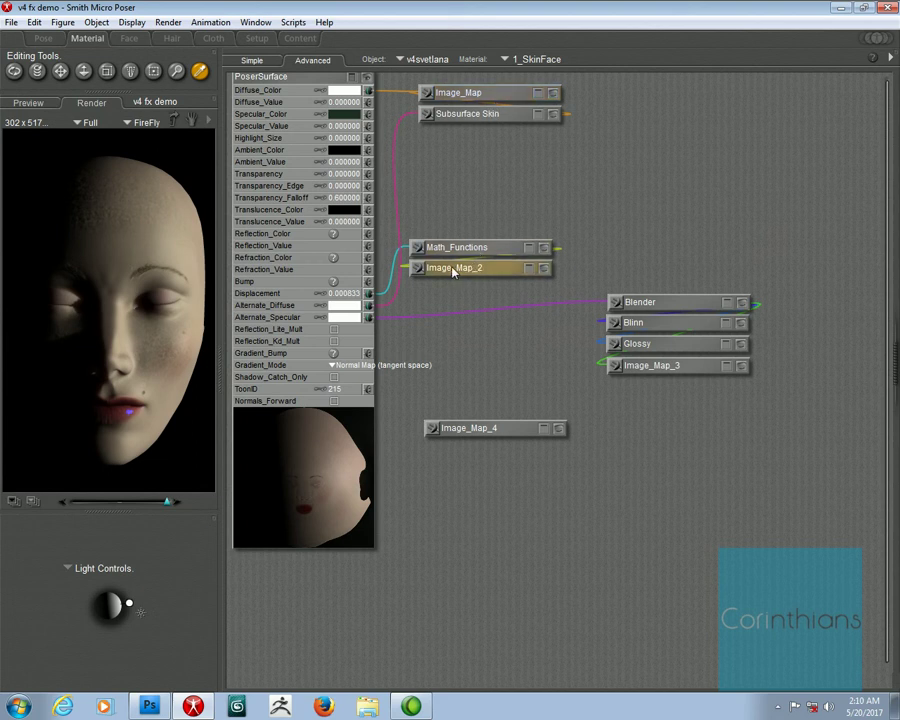
pyautogui.click(695, 306)
pyautogui.click(688, 323)
pyautogui.click(685, 344)
pyautogui.click(683, 365)
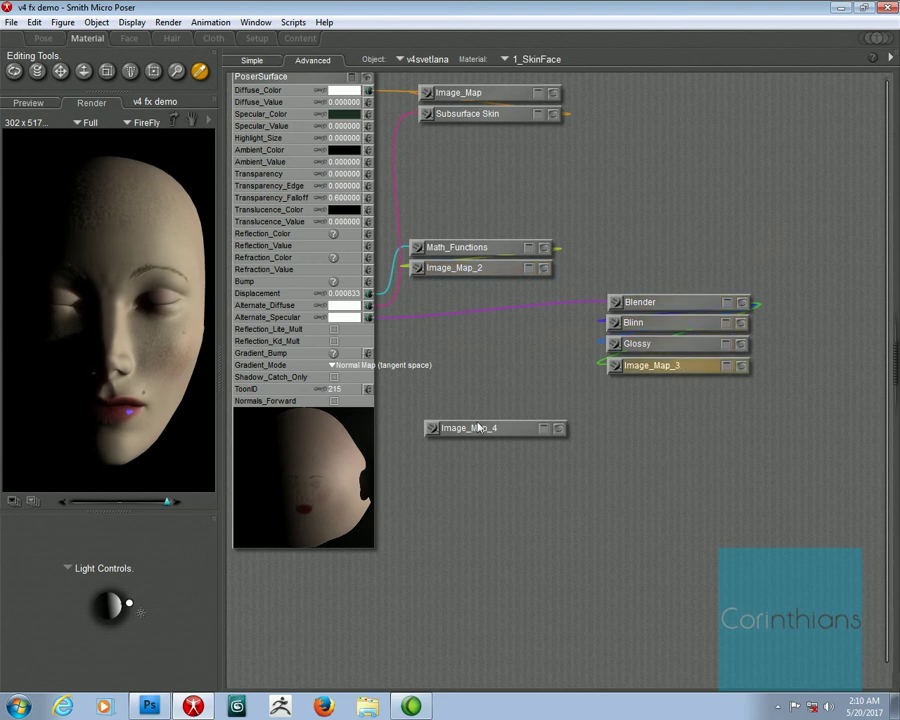
pyautogui.click(470, 429)
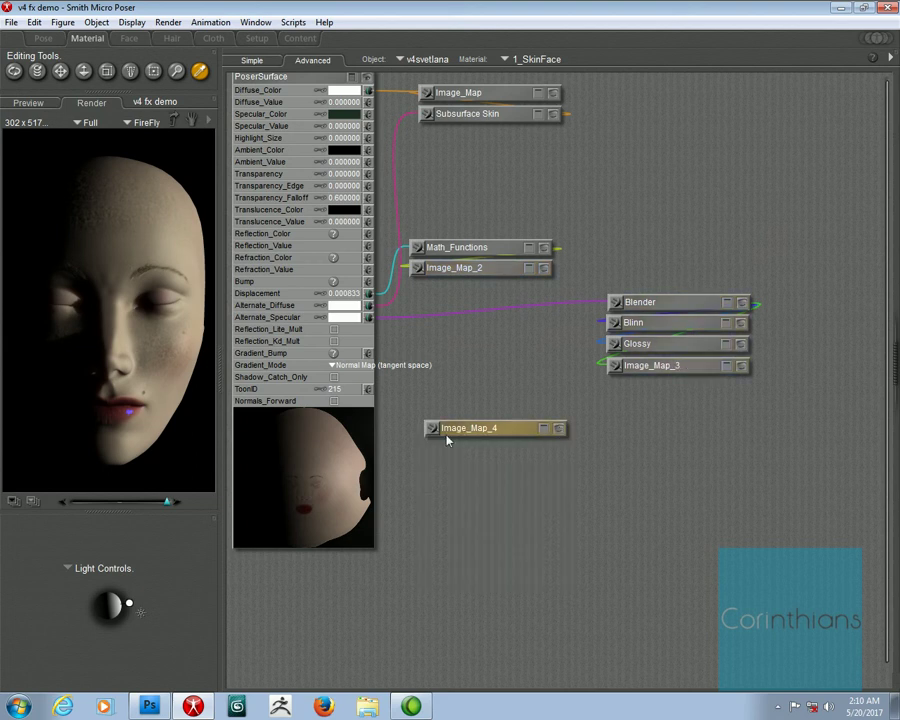
# Step: Reconnect Image_Map_4 to Gradient_Bump and apply the updated face material to all materials of the object
pyautogui.moveTo(438, 432); pyautogui.dragTo(371, 360)
pyautogui.moveTo(371, 358); pyautogui.dragTo(371, 358)
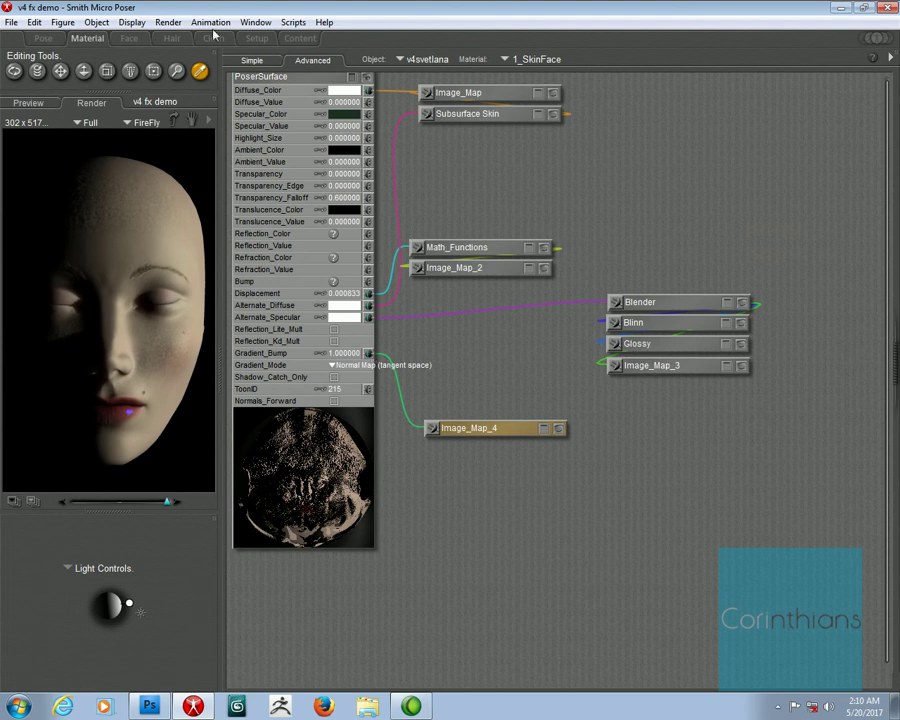
pyautogui.click(251, 60)
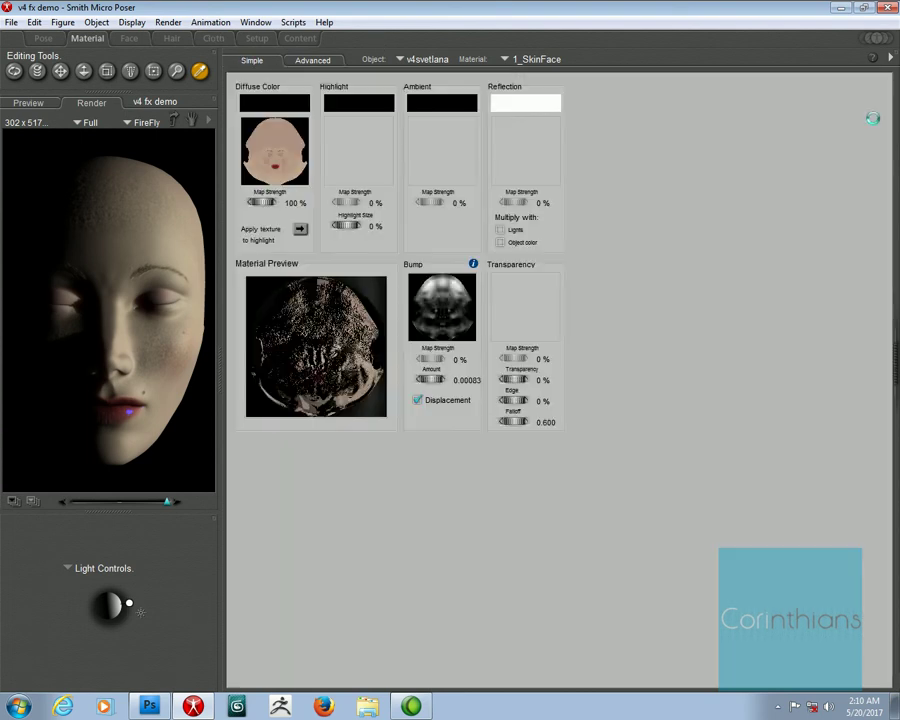
pyautogui.click(873, 56)
pyautogui.click(846, 92)
pyautogui.click(635, 440)
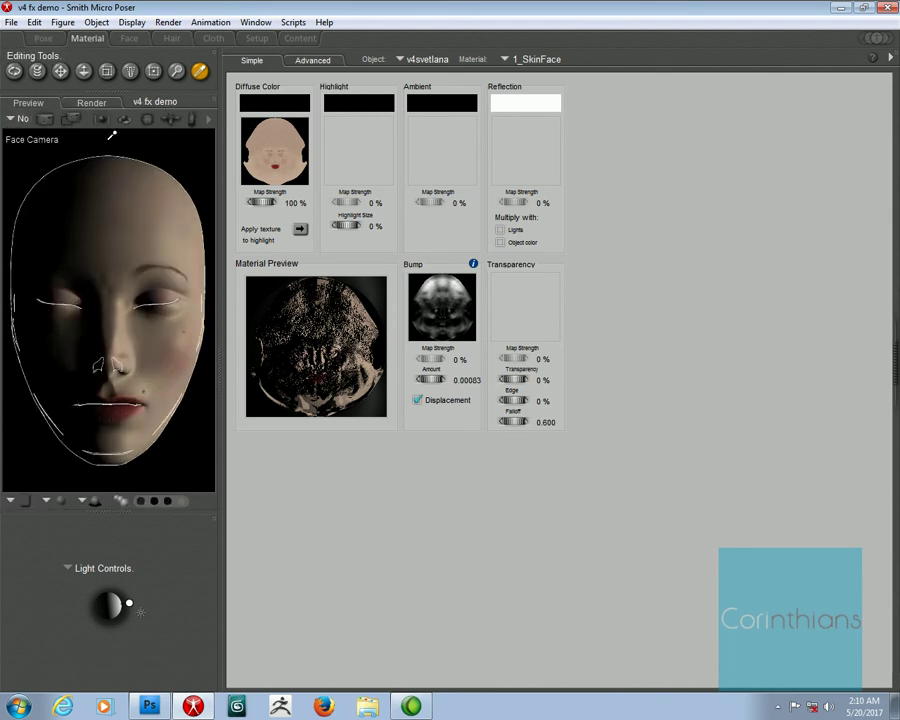
# Step: Render the face with FireFly using the white Blender inputs and view the render in the Pose room
pyautogui.click(50, 121)
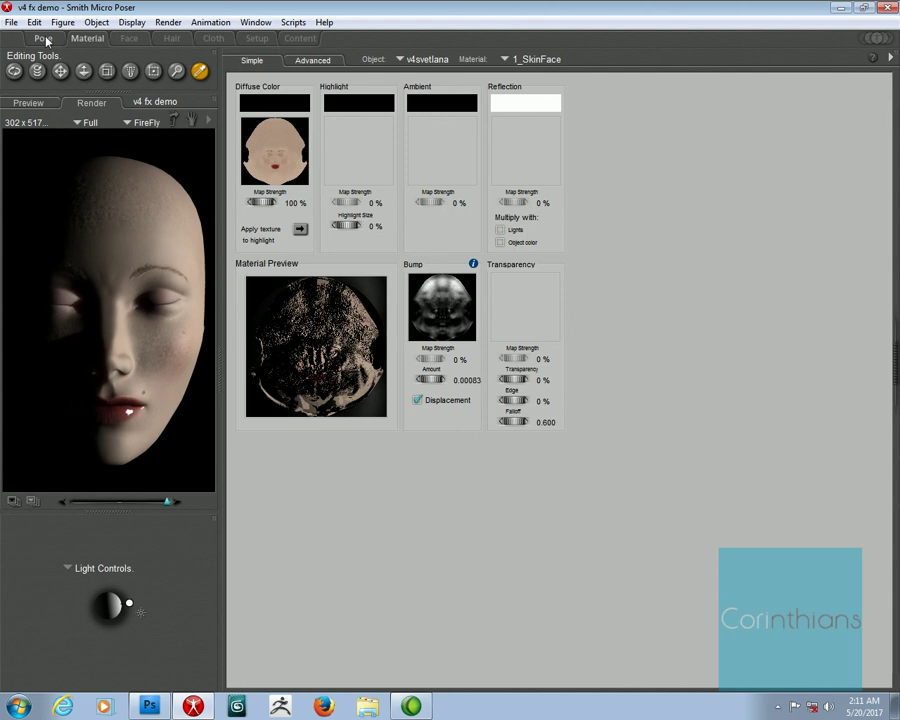
pyautogui.click(43, 38)
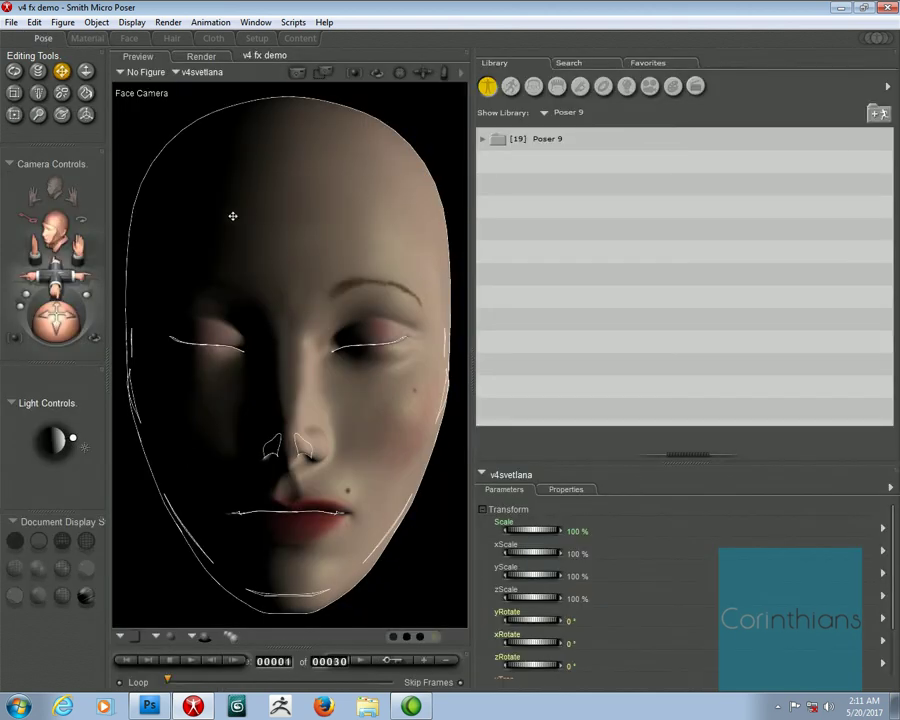
pyautogui.click(195, 58)
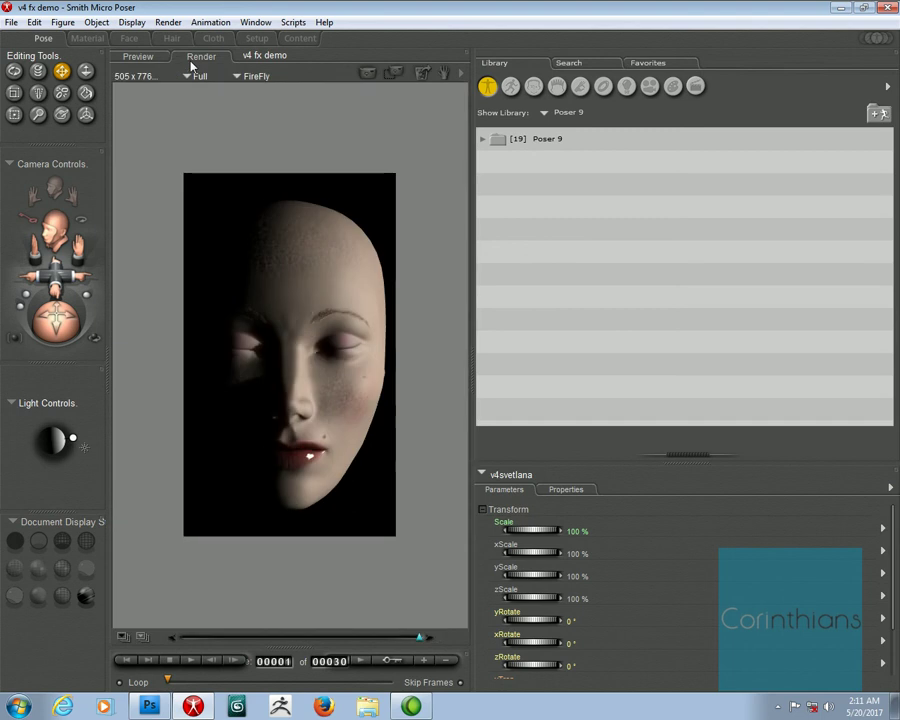